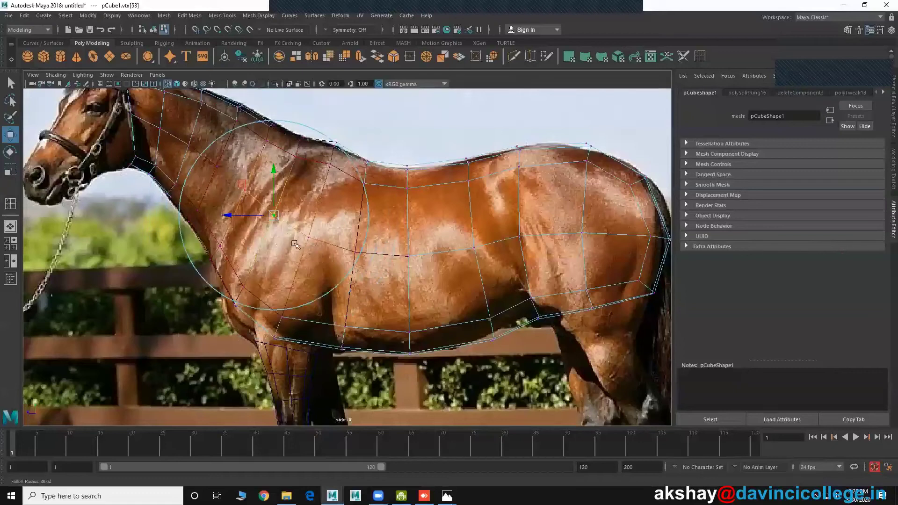
# - With soft selection off, drag the chest and shoulder vertices onto the photo's front outline
pyautogui.press('b')
pyautogui.moveTo(273, 215); pyautogui.dragTo(250, 206)
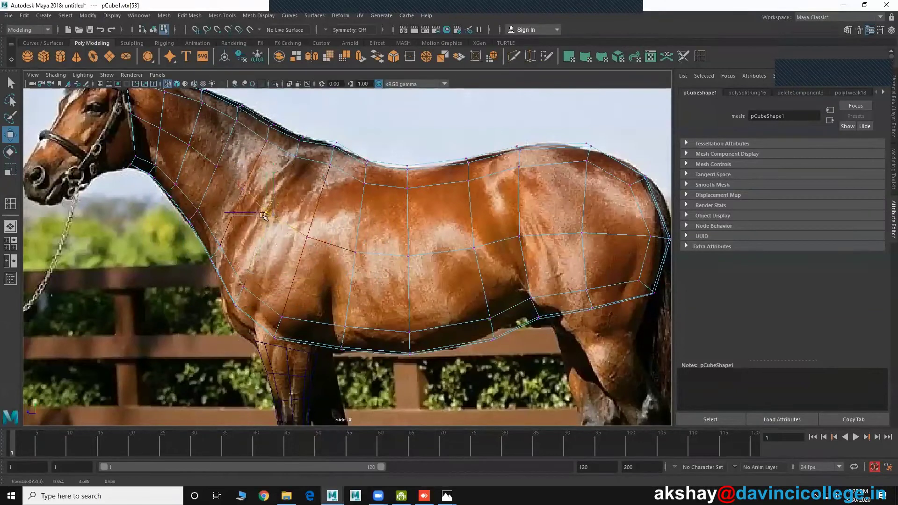
pyautogui.click(242, 283)
pyautogui.moveTo(243, 283); pyautogui.dragTo(233, 276)
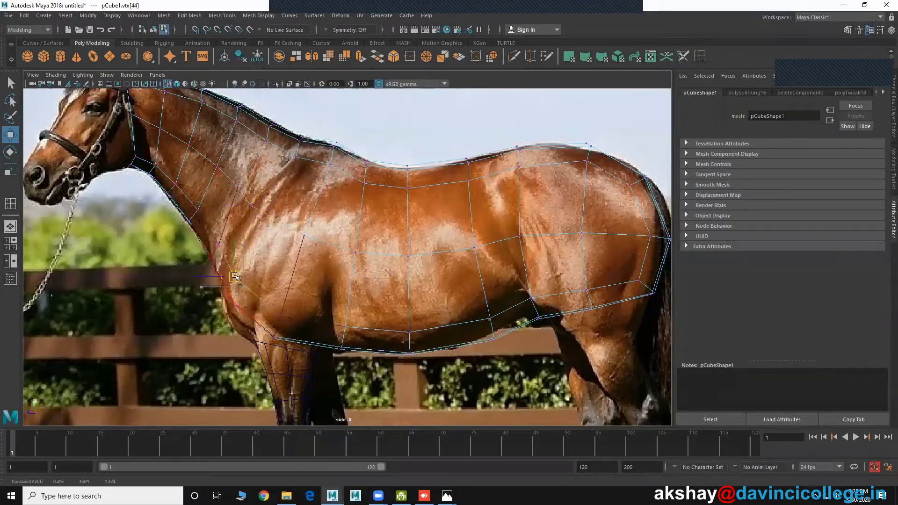
pyautogui.click(213, 242)
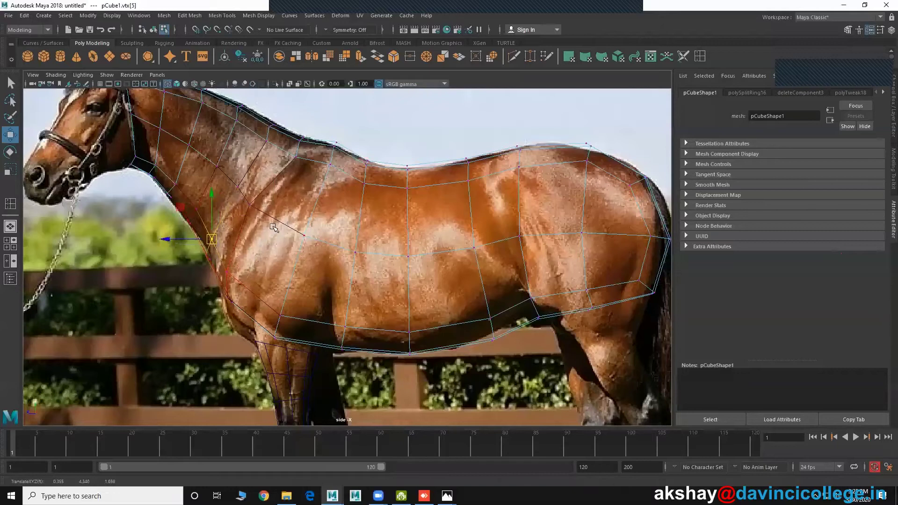
pyautogui.click(304, 235)
pyautogui.moveTo(305, 235); pyautogui.dragTo(285, 232)
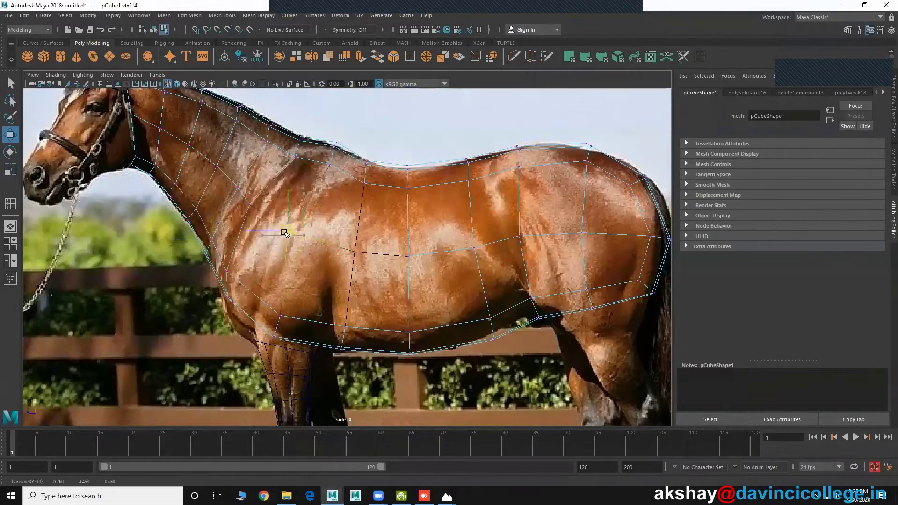
pyautogui.click(281, 319)
pyautogui.moveTo(281, 319); pyautogui.dragTo(268, 319)
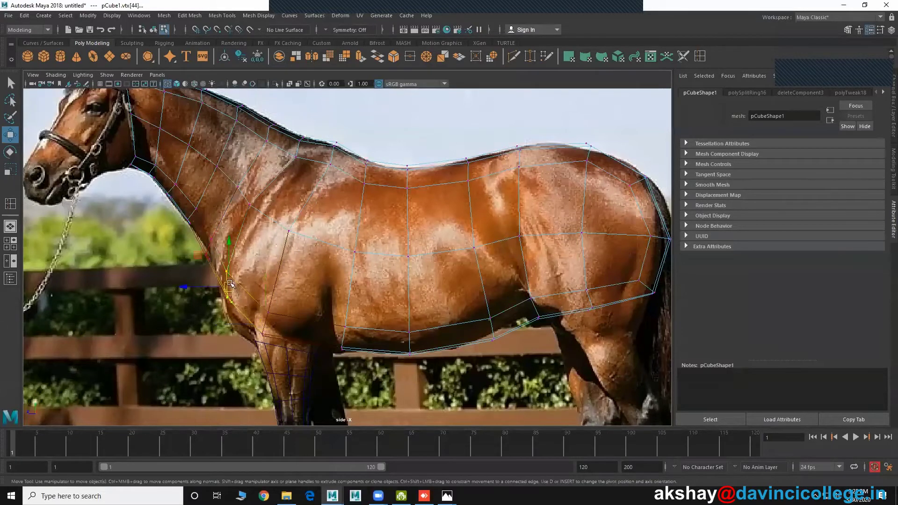
pyautogui.click(226, 270)
pyautogui.moveTo(226, 270); pyautogui.dragTo(225, 285)
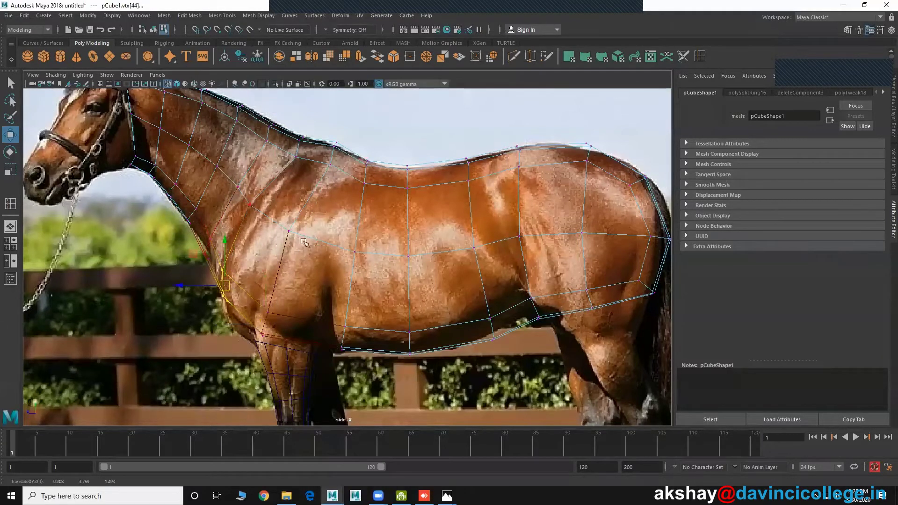
# - Move the mid-body vertex left and pull the belly vertex down to the belly line
pyautogui.click(354, 253)
pyautogui.moveTo(354, 252); pyautogui.dragTo(332, 252)
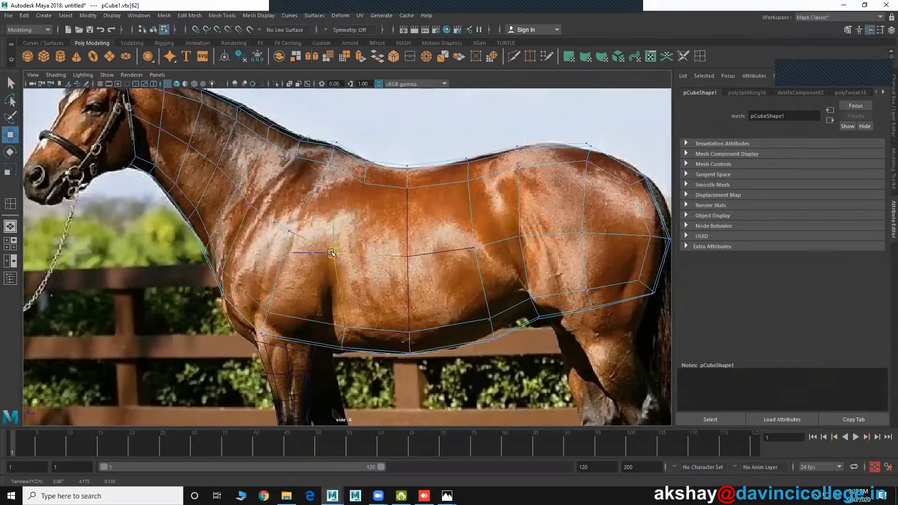
pyautogui.click(344, 328)
pyautogui.moveTo(344, 327); pyautogui.dragTo(334, 335)
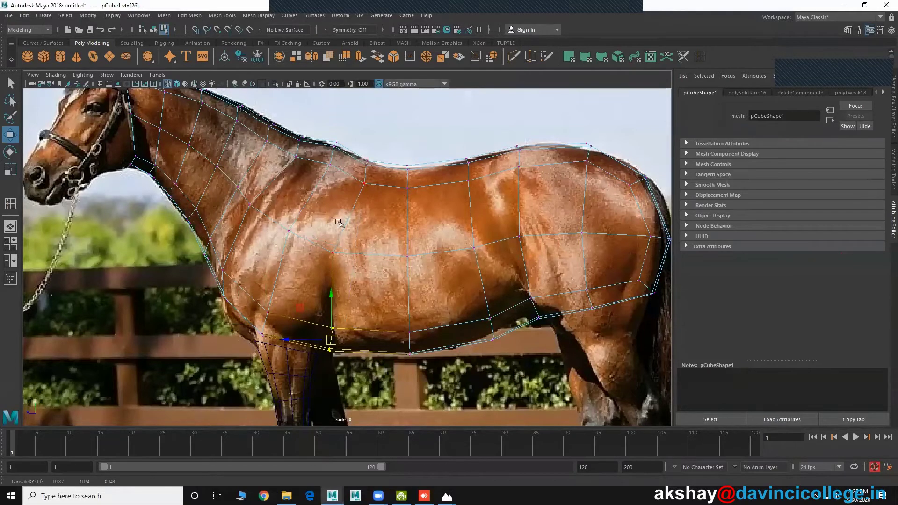
pyautogui.scroll(1, 373, 271)
pyautogui.scroll(1, 373, 271)
pyautogui.scroll(1, 376, 266)
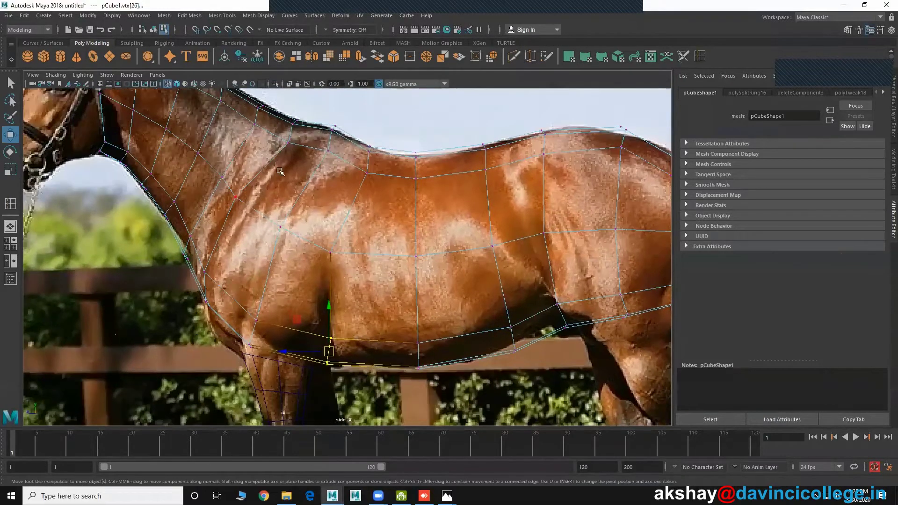
pyautogui.keyDown('alt'); pyautogui.moveTo(384, 256); pyautogui.dragTo(281, 257, button='middle'); pyautogui.keyUp('alt')
pyautogui.keyDown('alt'); pyautogui.moveTo(383, 260); pyautogui.dragTo(314, 248, button='middle'); pyautogui.keyUp('alt')
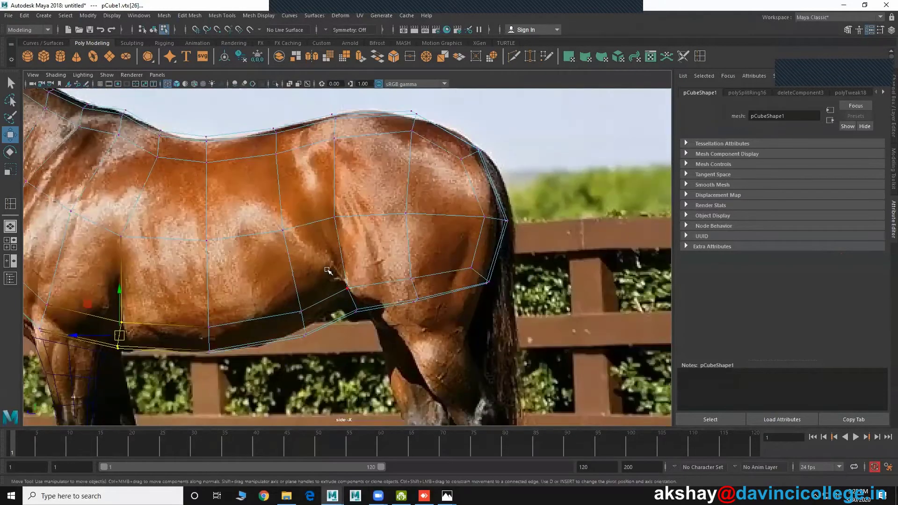
# - Move the hindquarter and rump vertices onto the photo's rear outline
pyautogui.click(361, 308)
pyautogui.click(323, 220)
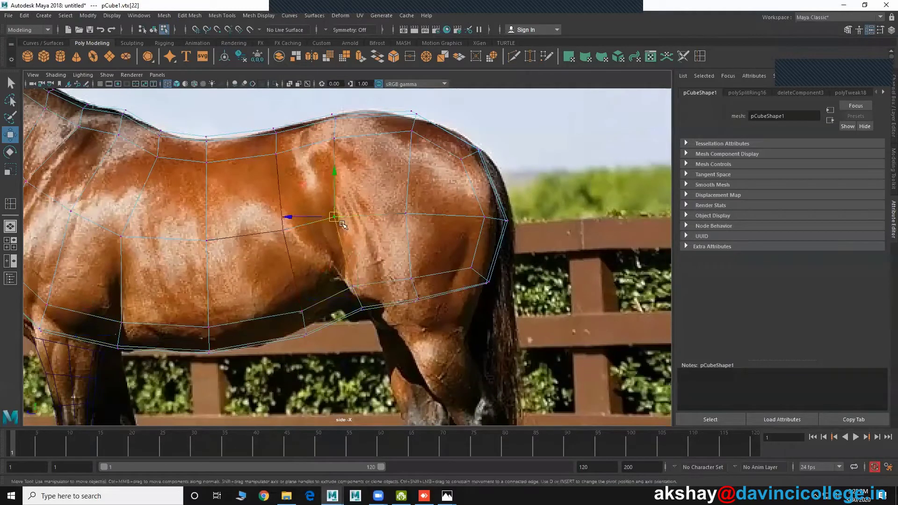
pyautogui.moveTo(326, 218); pyautogui.dragTo(326, 230)
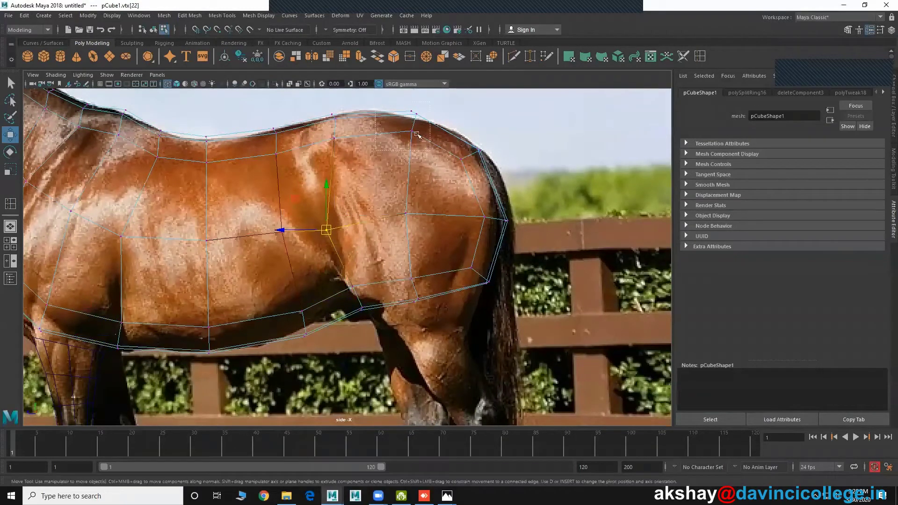
pyautogui.click(411, 115)
pyautogui.click(480, 164)
pyautogui.moveTo(480, 164); pyautogui.dragTo(473, 155)
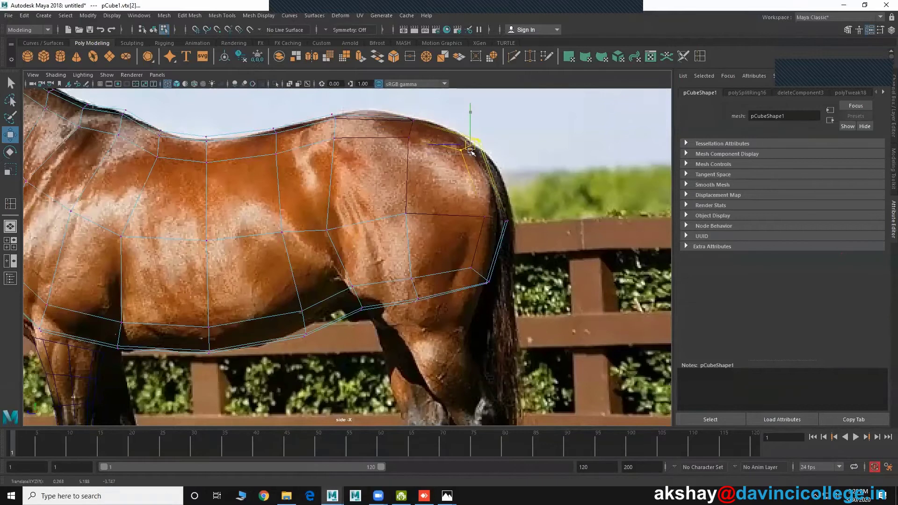
pyautogui.keyDown('alt'); pyautogui.moveTo(457, 244); pyautogui.dragTo(453, 215, button='middle'); pyautogui.keyUp('alt')
pyautogui.click(413, 261)
pyautogui.moveTo(416, 263); pyautogui.dragTo(414, 270)
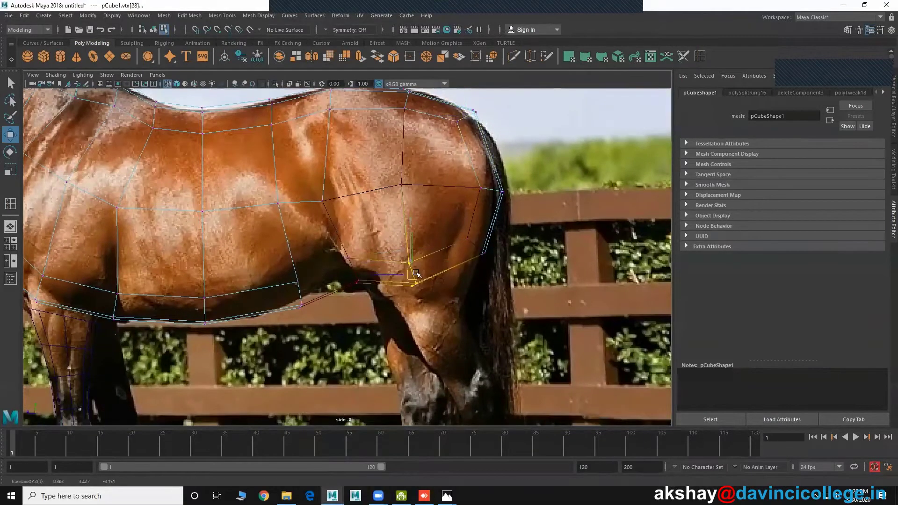
# - Place the flank corner vertex on the outline and recentre the side view on the horse
pyautogui.scroll(-2, 428, 289)
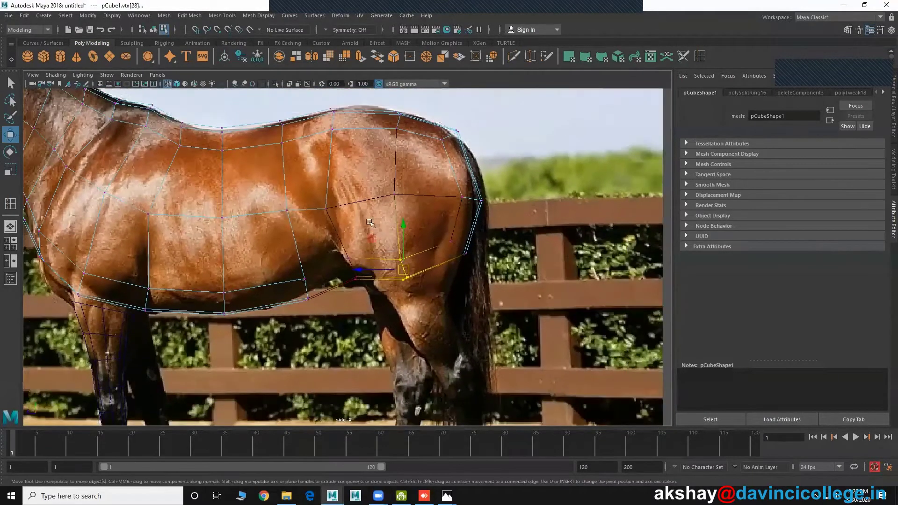
pyautogui.scroll(-2, 369, 223)
pyautogui.click(380, 234)
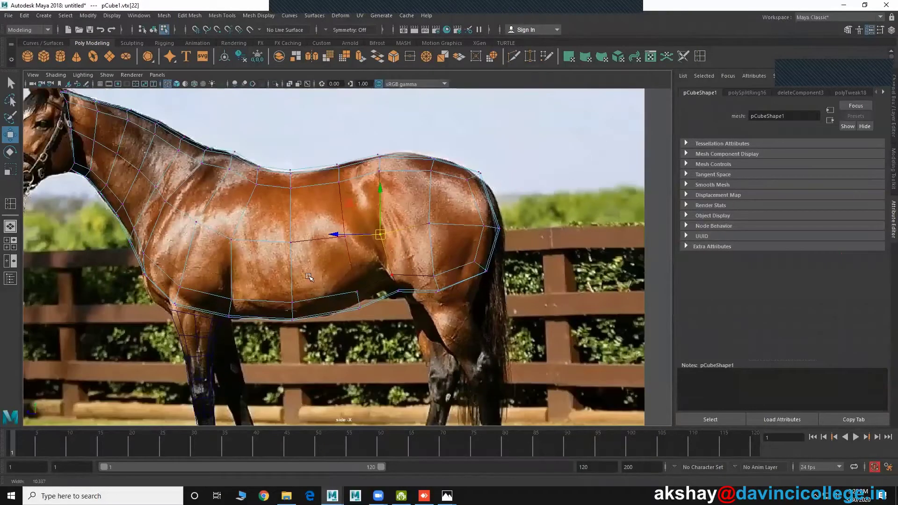
pyautogui.keyDown('alt'); pyautogui.moveTo(309, 277); pyautogui.dragTo(419, 280, button='middle'); pyautogui.keyUp('alt')
pyautogui.scroll(1, 436, 281)
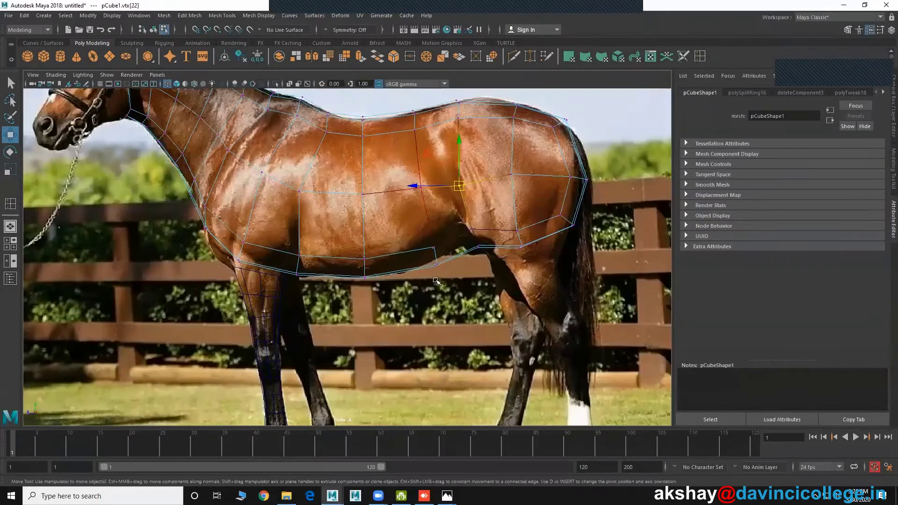
pyautogui.click(472, 229)
pyautogui.moveTo(472, 231); pyautogui.dragTo(473, 237)
pyautogui.scroll(-2, 472, 237)
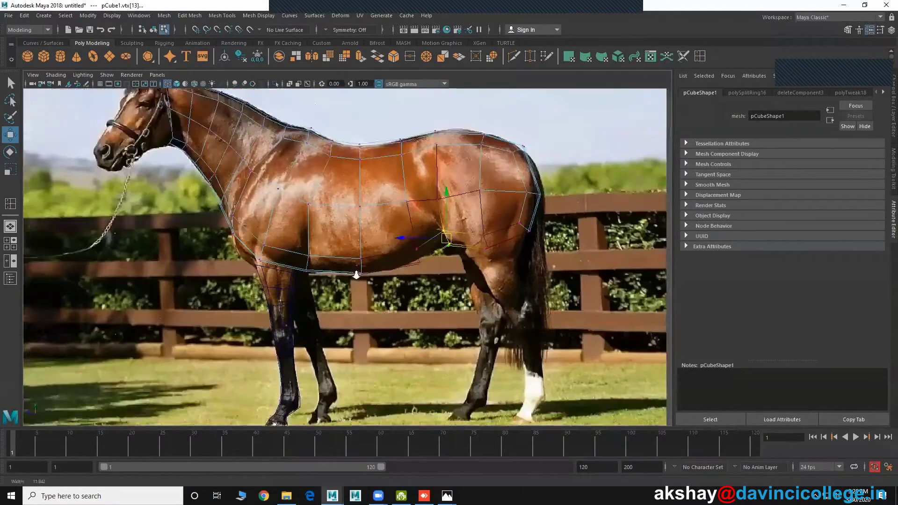
pyautogui.keyDown('alt'); pyautogui.moveTo(472, 237); pyautogui.dragTo(487, 271, button='middle'); pyautogui.keyUp('alt')
# - Switch the body cage to face mode and select the shoulder faces above the front leg
pyautogui.press('space')
pyautogui.press('space')
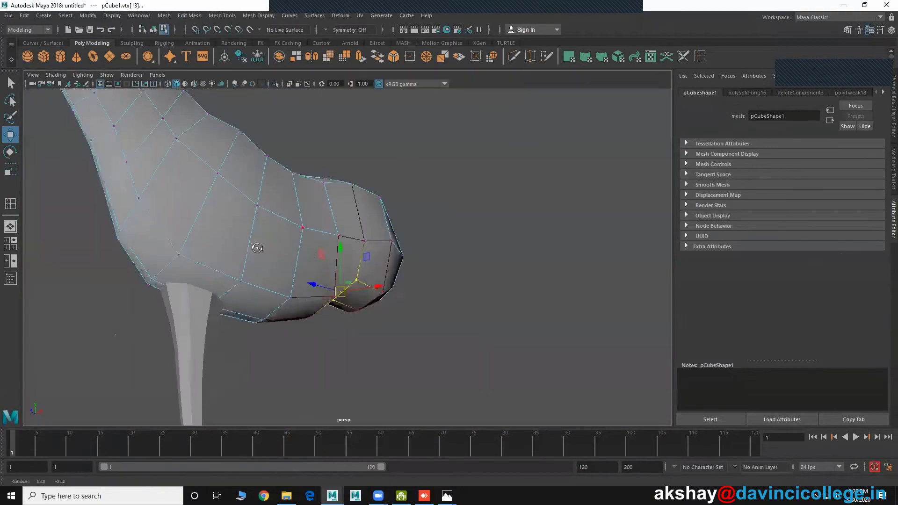
pyautogui.moveTo(204, 203); pyautogui.dragTo(201, 223, button='right')
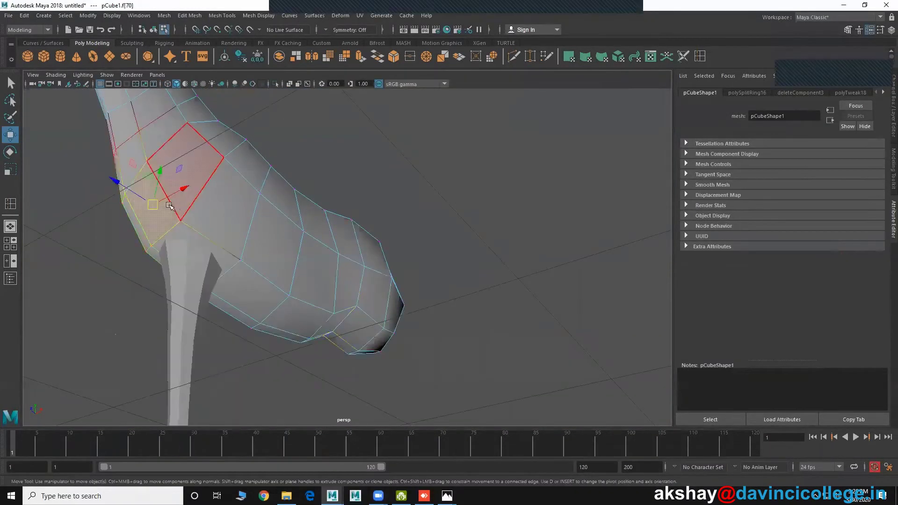
pyautogui.press('space')
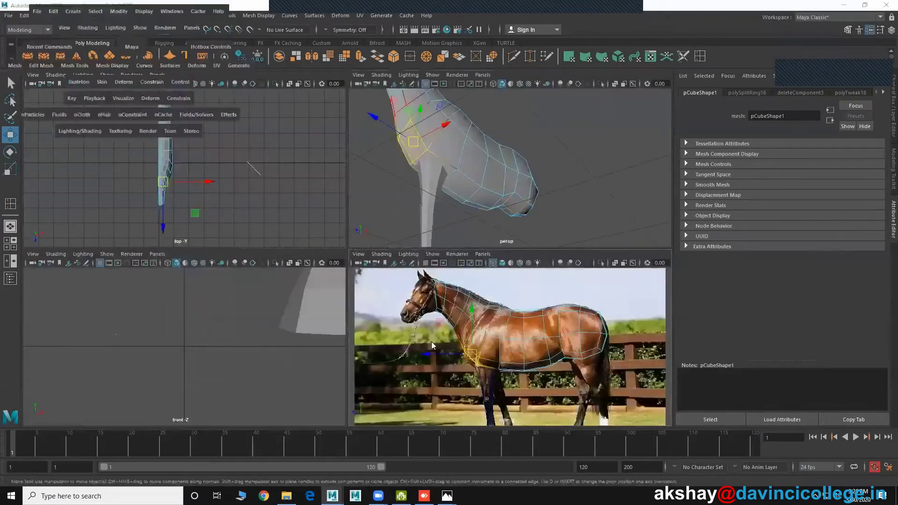
pyautogui.press('space')
pyautogui.scroll(1, 296, 289)
pyautogui.scroll(1, 295, 293)
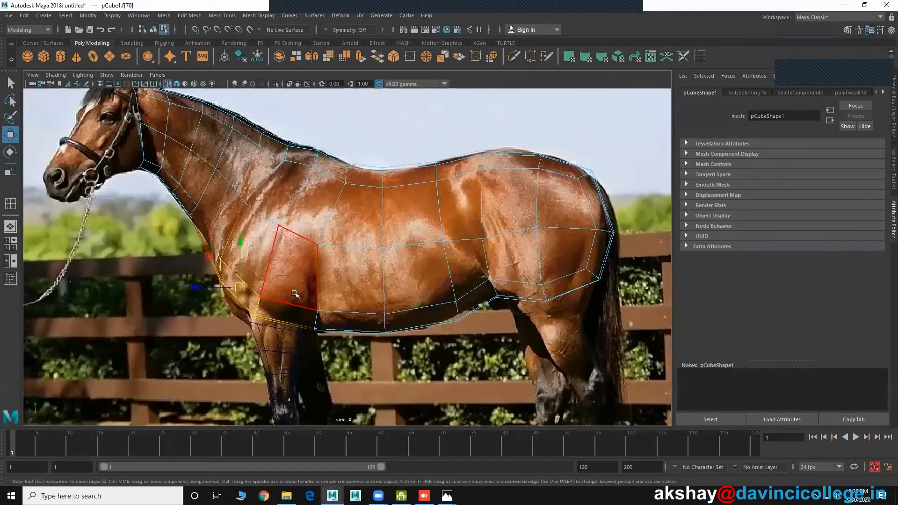
pyautogui.keyDown('ctrl'); pyautogui.click(275, 267); pyautogui.keyUp('ctrl')
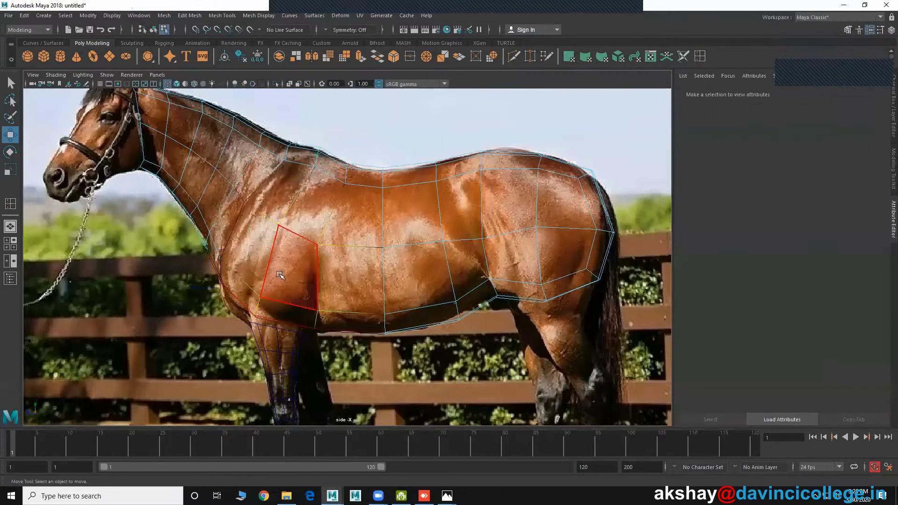
pyautogui.press('space')
pyautogui.press('space')
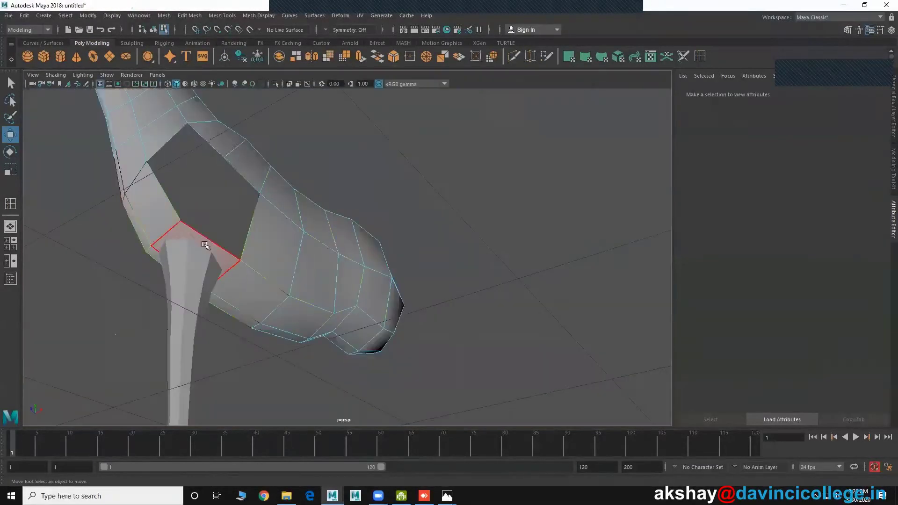
pyautogui.click(160, 213)
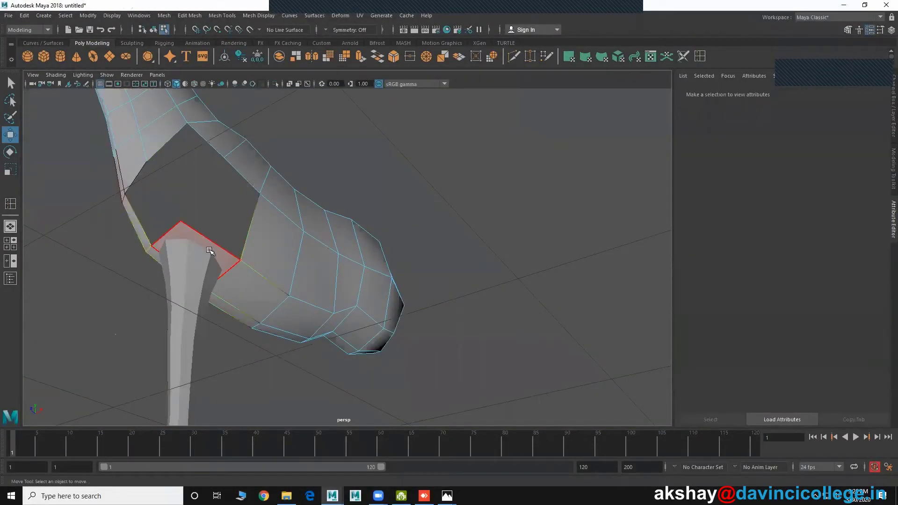
pyautogui.click(209, 251)
# - Orbit around the body and select edges around the shoulder opening
pyautogui.moveTo(220, 249)
pyautogui.keyDown('alt'); pyautogui.mouseDown()
pyautogui.moveTo(227, 256)
pyautogui.moveTo(202, 193)
pyautogui.mouseUp(); pyautogui.keyUp('alt')
pyautogui.moveTo(210, 170); pyautogui.dragTo(211, 169, button='right')
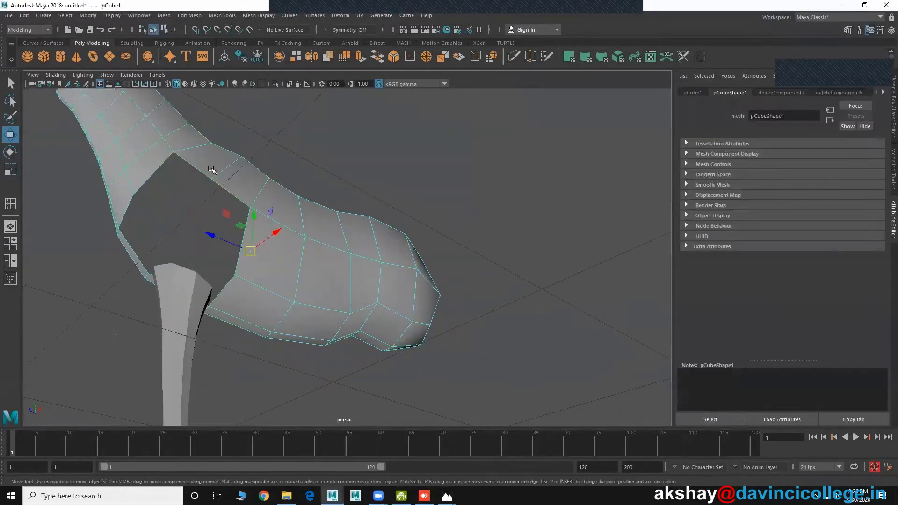
pyautogui.moveTo(211, 169)
pyautogui.keyDown('alt'); pyautogui.mouseDown()
pyautogui.moveTo(216, 187)
pyautogui.moveTo(149, 193)
pyautogui.mouseUp(); pyautogui.keyUp('alt')
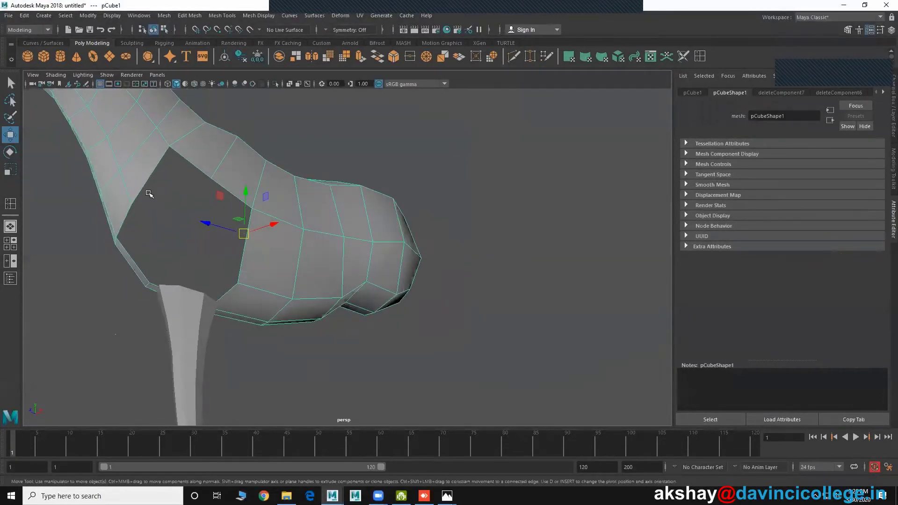
pyautogui.moveTo(151, 173); pyautogui.dragTo(120, 200, button='right')
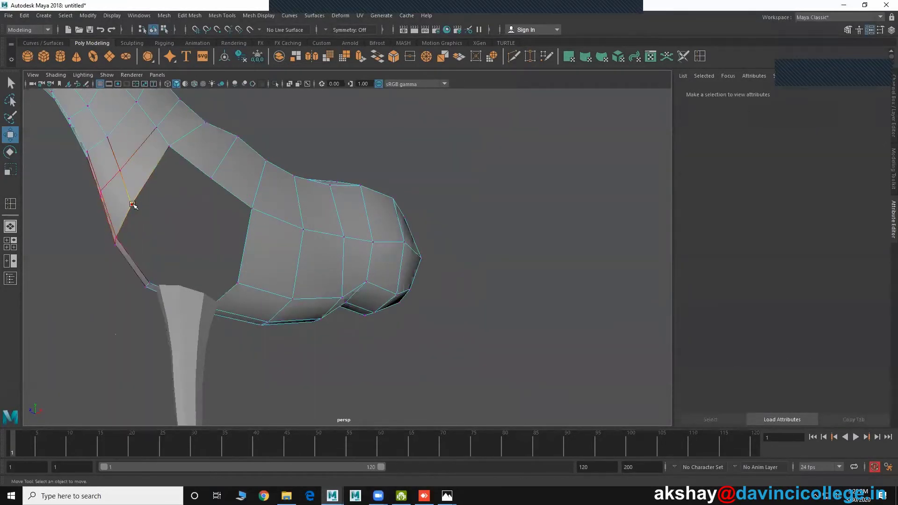
pyautogui.click(133, 204)
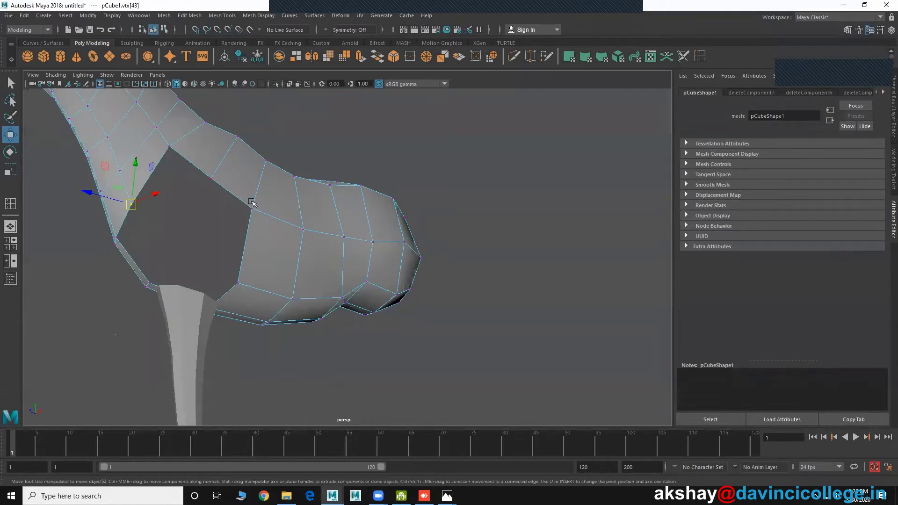
pyautogui.keyDown('alt'); pyautogui.moveTo(105, 224); pyautogui.dragTo(154, 276); pyautogui.keyUp('alt')
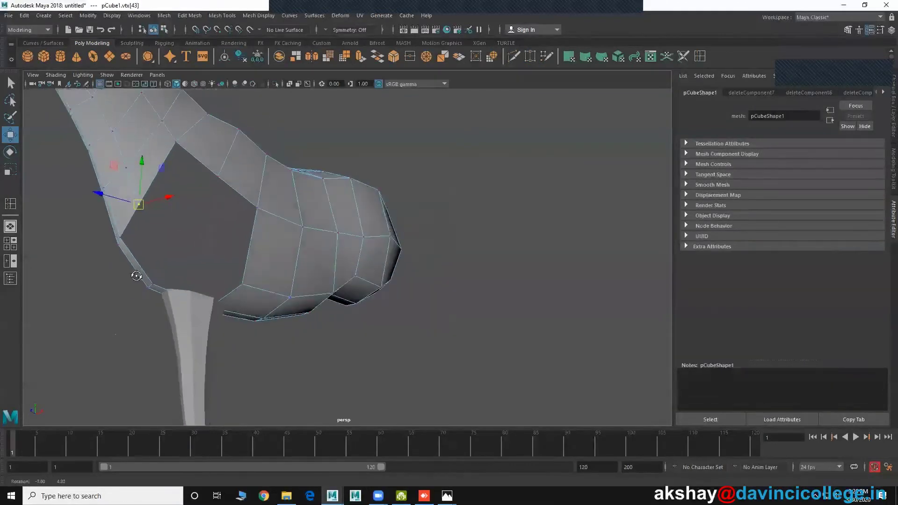
pyautogui.keyDown('alt'); pyautogui.moveTo(154, 275); pyautogui.dragTo(425, 362); pyautogui.keyUp('alt')
# - Orbit around the leg, pick its top vertex and select the whole leg cylinder
pyautogui.scroll(4, 425, 361)
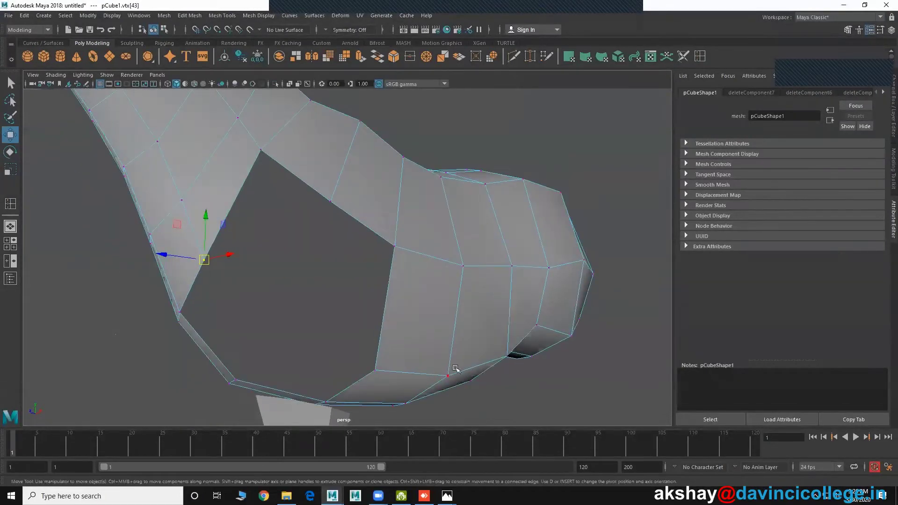
pyautogui.scroll(-3, 286, 334)
pyautogui.keyDown('alt'); pyautogui.moveTo(286, 335); pyautogui.dragTo(283, 322); pyautogui.keyUp('alt')
pyautogui.scroll(3, 283, 322)
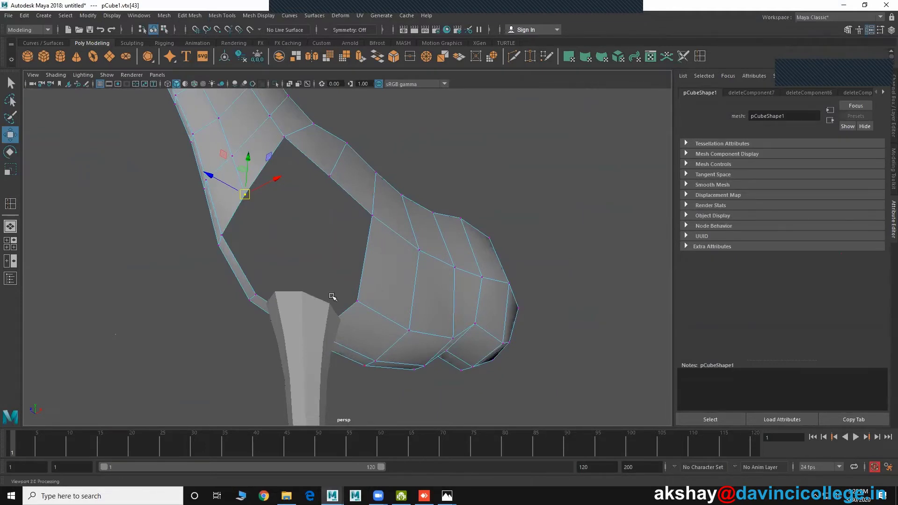
pyautogui.keyDown('alt'); pyautogui.moveTo(332, 297); pyautogui.dragTo(287, 305); pyautogui.keyUp('alt')
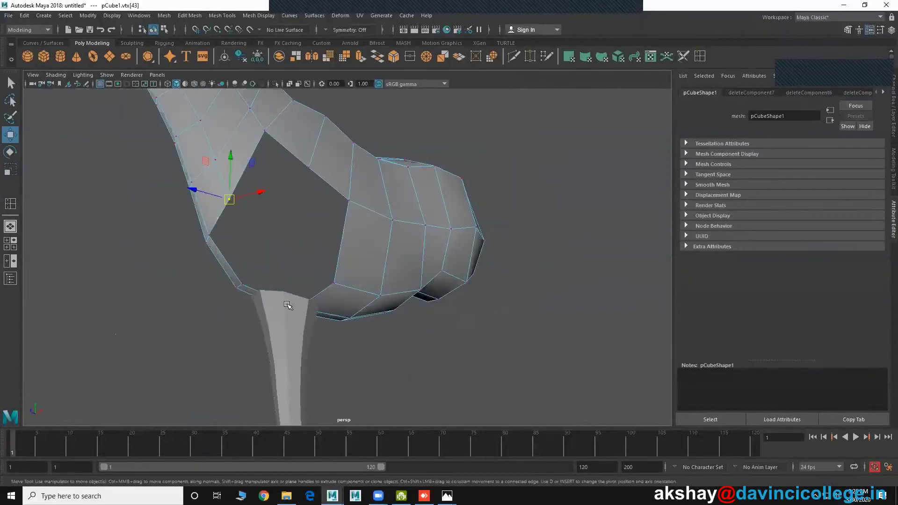
pyautogui.click(288, 310)
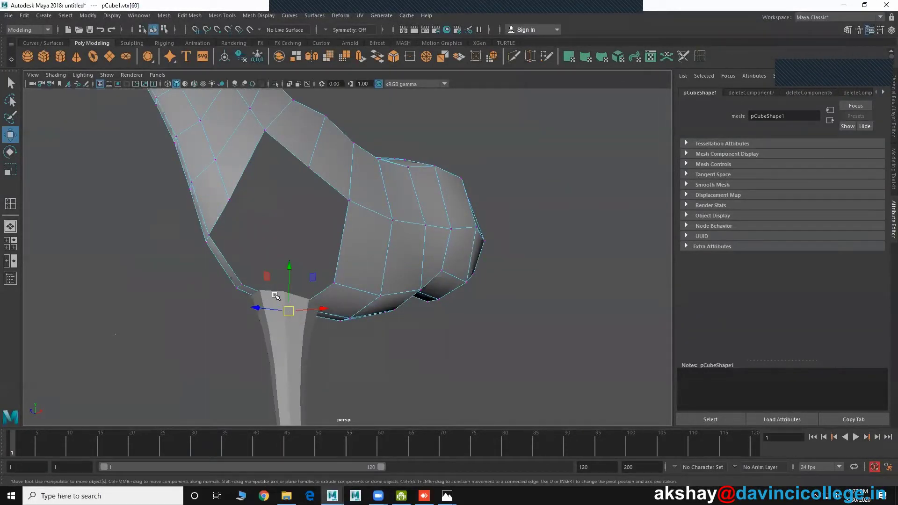
pyautogui.click(272, 293)
pyautogui.keyDown('alt'); pyautogui.moveTo(280, 299); pyautogui.dragTo(414, 350); pyautogui.keyUp('alt')
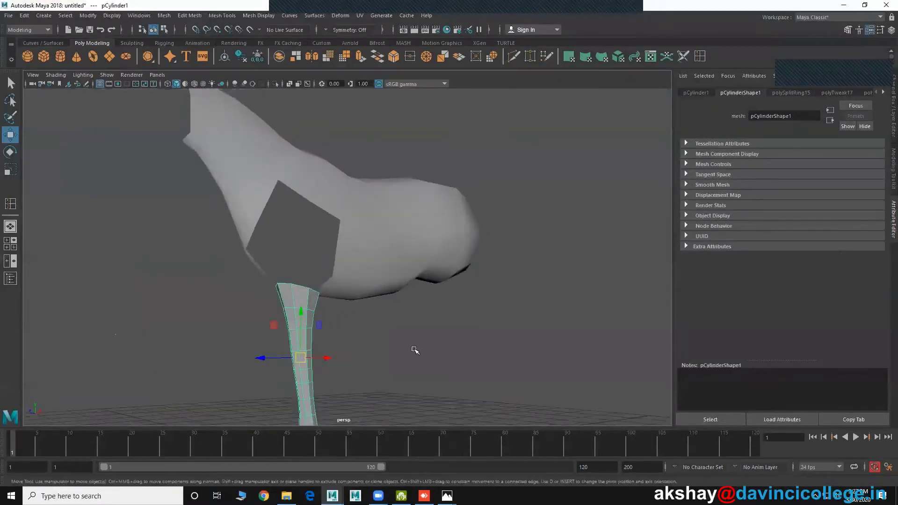
# - Check the horse in the side view, then return to perspective and open the File menu
pyautogui.press('space')
pyautogui.press('space')
pyautogui.press('space')
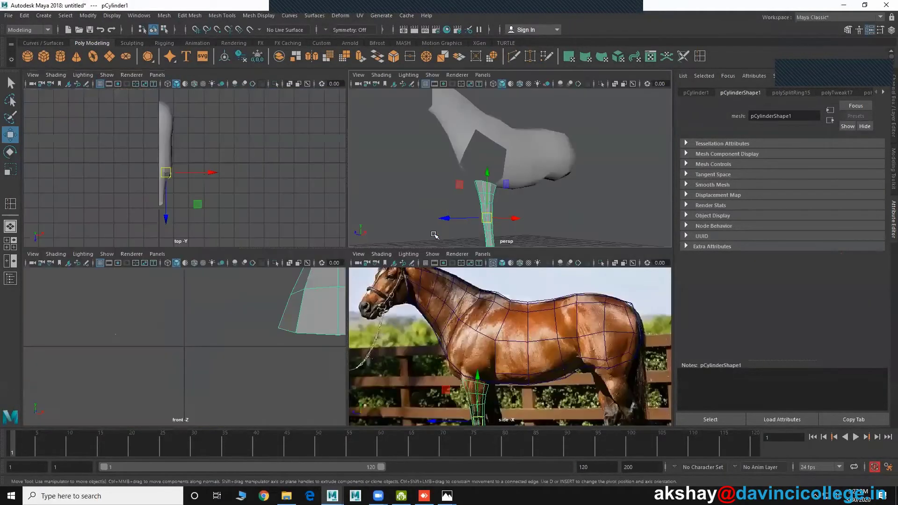
pyautogui.press('space')
pyautogui.moveTo(391, 266)
pyautogui.keyDown('alt'); pyautogui.mouseDown()
pyautogui.moveTo(262, 270)
pyautogui.moveTo(336, 267)
pyautogui.moveTo(310, 266)
pyautogui.moveTo(328, 264)
pyautogui.mouseUp(); pyautogui.keyUp('alt')
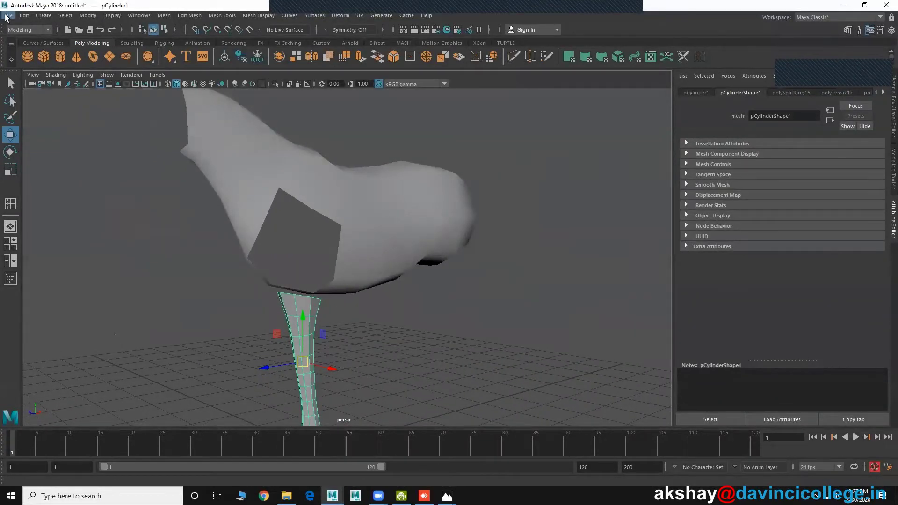
pyautogui.click(8, 15)
# - Start Save Scene As and browse to D:\1_ONLINE_CLASS\HORSE
pyautogui.click(45, 66)
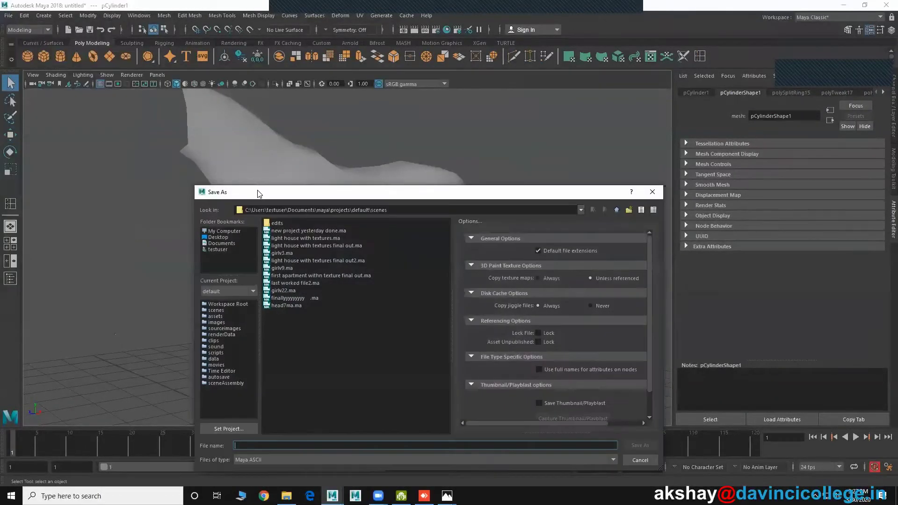
pyautogui.click(209, 233)
pyautogui.click(298, 231)
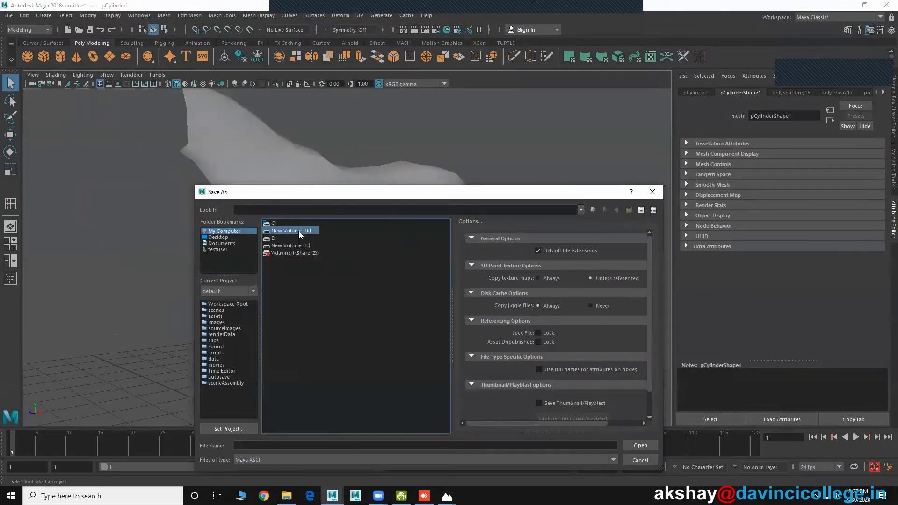
pyautogui.doubleClick(297, 231)
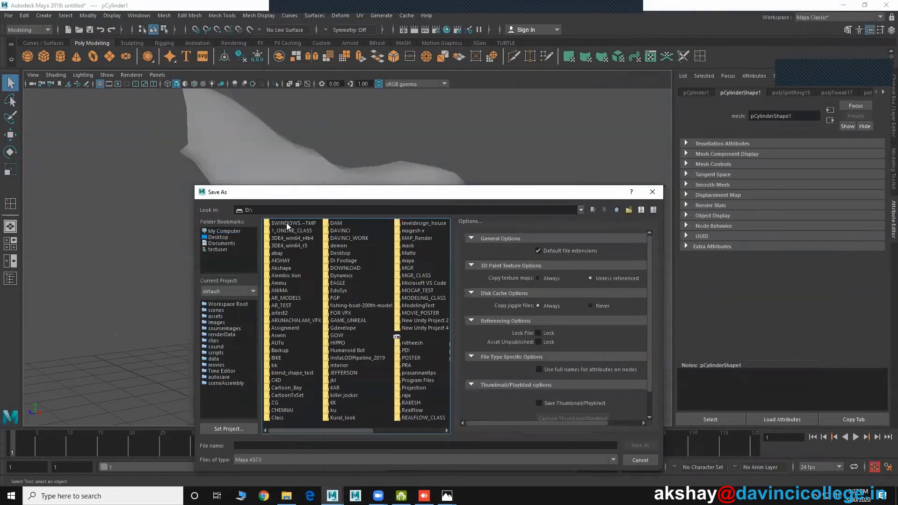
pyautogui.doubleClick(284, 230)
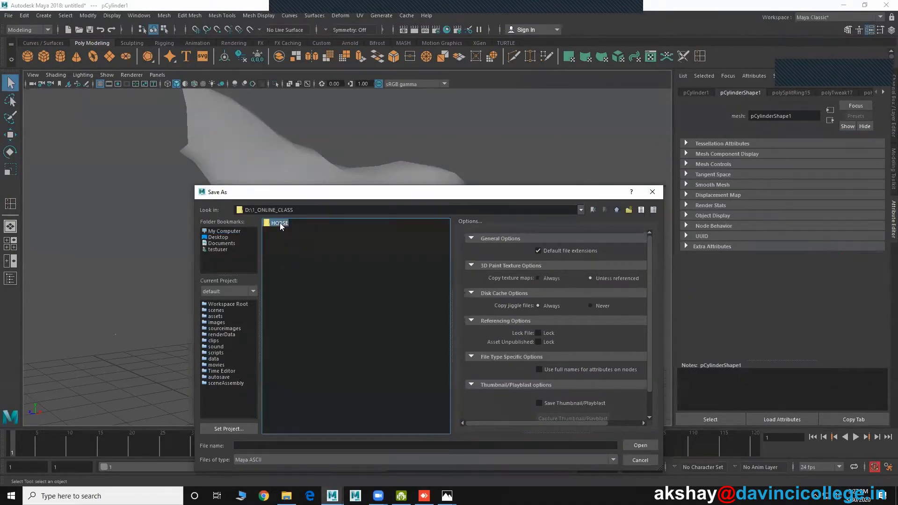
pyautogui.doubleClick(280, 222)
# - Create a MAYA folder inside HORSE and begin entering the file name Horse_01
pyautogui.click(627, 210)
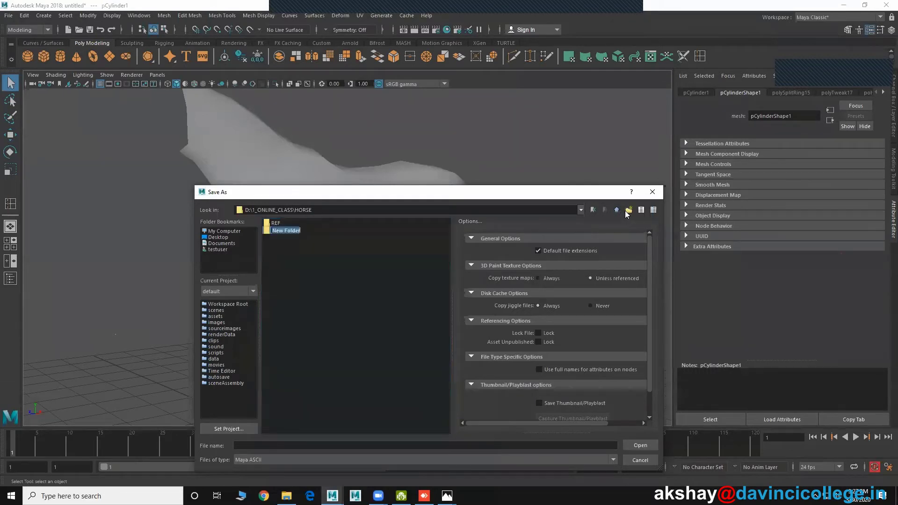
pyautogui.write('MAYA')
pyautogui.press('Return')
pyautogui.press('Return')
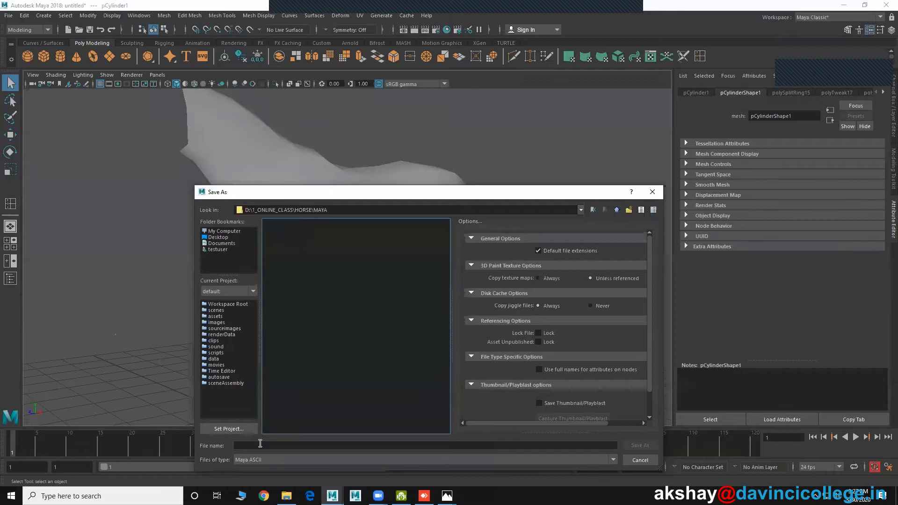
pyautogui.click(260, 444)
pyautogui.write('Horse_01')
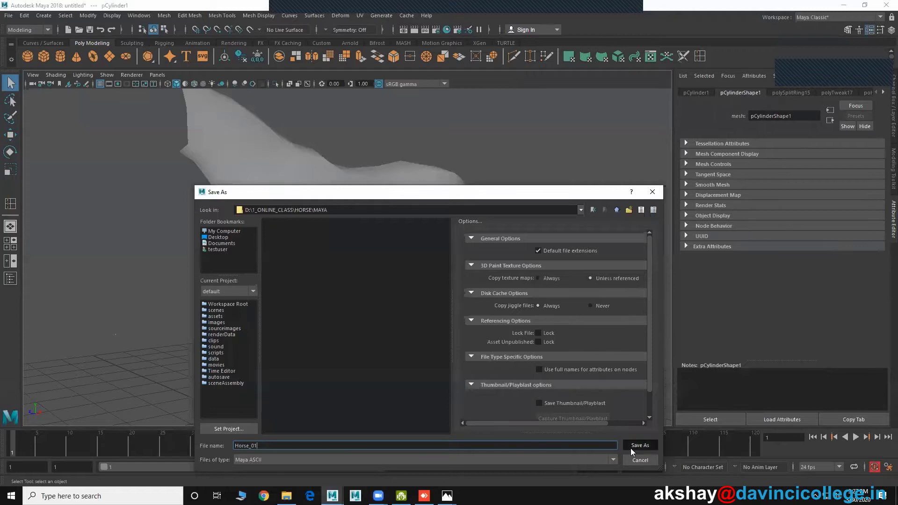
# - Save the scene as Horse_01.ma, then orbit around the horse and select the leg cylinder
pyautogui.click(630, 448)
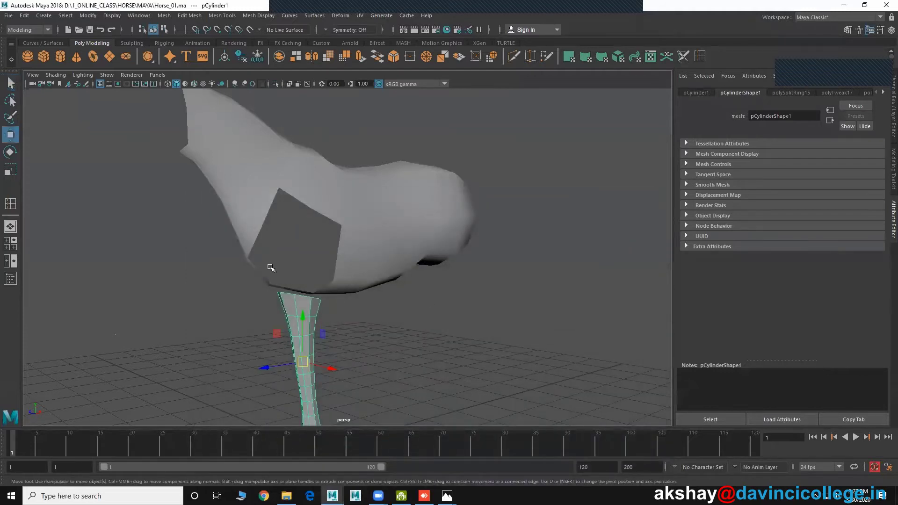
pyautogui.keyDown('alt'); pyautogui.moveTo(301, 344); pyautogui.dragTo(273, 229); pyautogui.keyUp('alt')
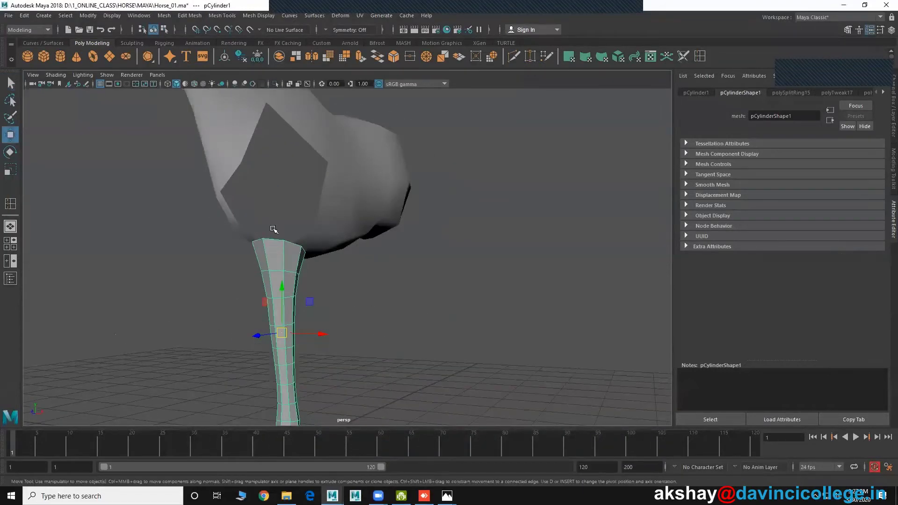
pyautogui.moveTo(323, 259)
pyautogui.keyDown('alt'); pyautogui.mouseDown()
pyautogui.moveTo(425, 310)
pyautogui.moveTo(227, 304)
pyautogui.moveTo(395, 311)
pyautogui.moveTo(355, 302)
pyautogui.mouseUp(); pyautogui.keyUp('alt')
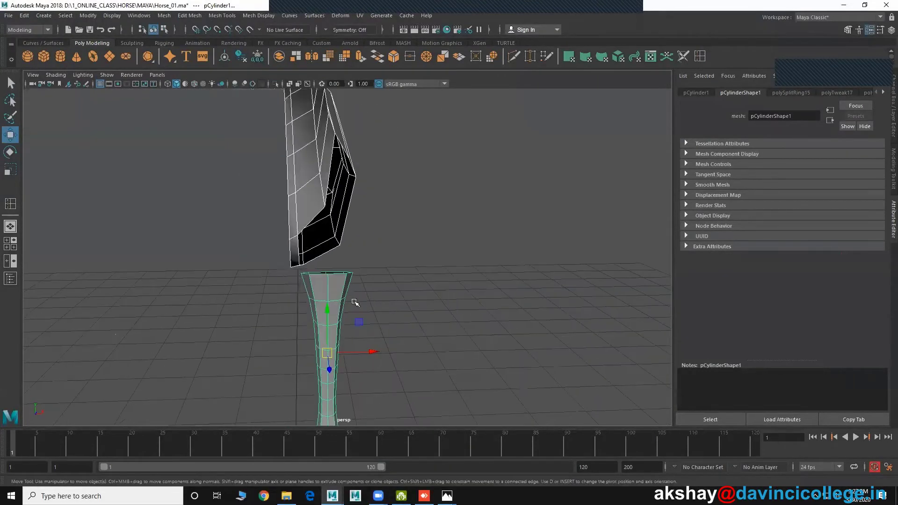
pyautogui.click(164, 15)
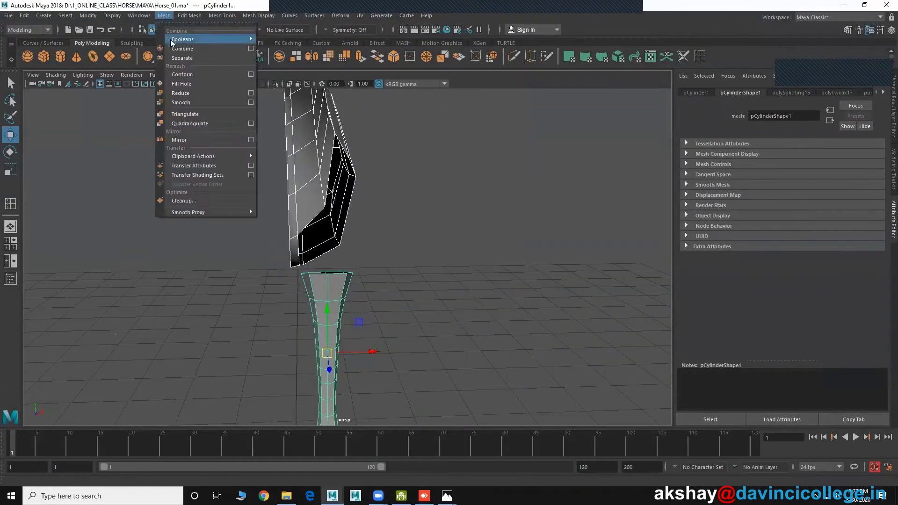
pyautogui.click(280, 41)
pyautogui.moveTo(365, 236)
pyautogui.keyDown('alt'); pyautogui.mouseDown()
pyautogui.moveTo(312, 300)
pyautogui.moveTo(280, 309)
pyautogui.mouseUp(); pyautogui.keyUp('alt')
pyautogui.click(287, 309)
# - In the side view, duplicate the leg cylinder and move the copy onto the hind leg
pyautogui.press('space')
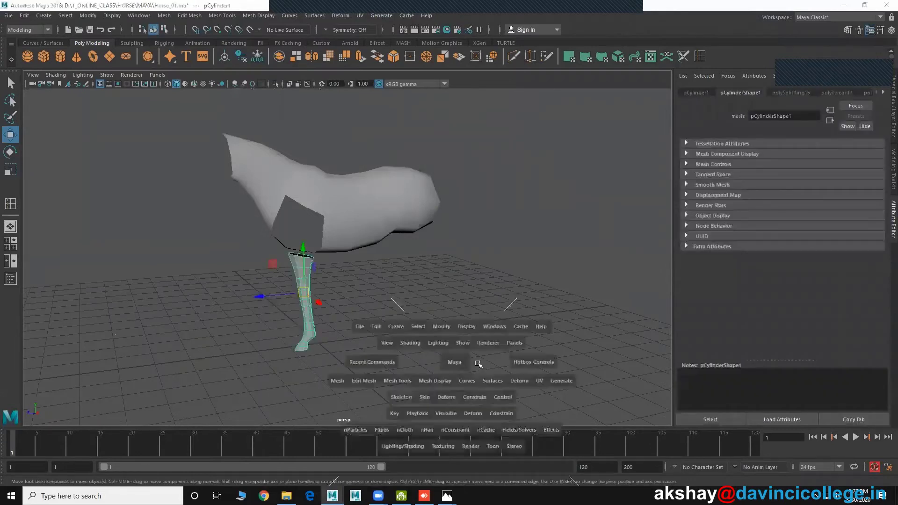
pyautogui.moveTo(449, 351); pyautogui.dragTo(411, 357)
pyautogui.scroll(-3, 328, 310)
pyautogui.scroll(-1, 335, 267)
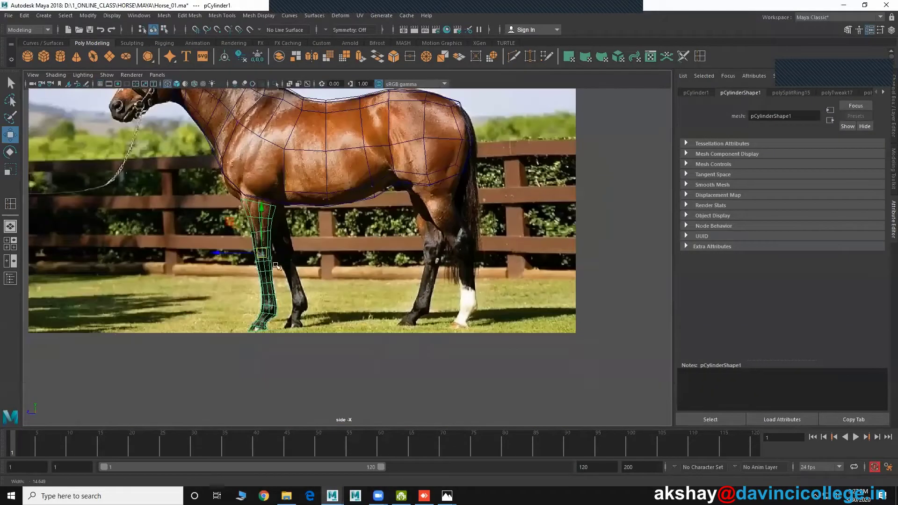
pyautogui.scroll(-1, 266, 272)
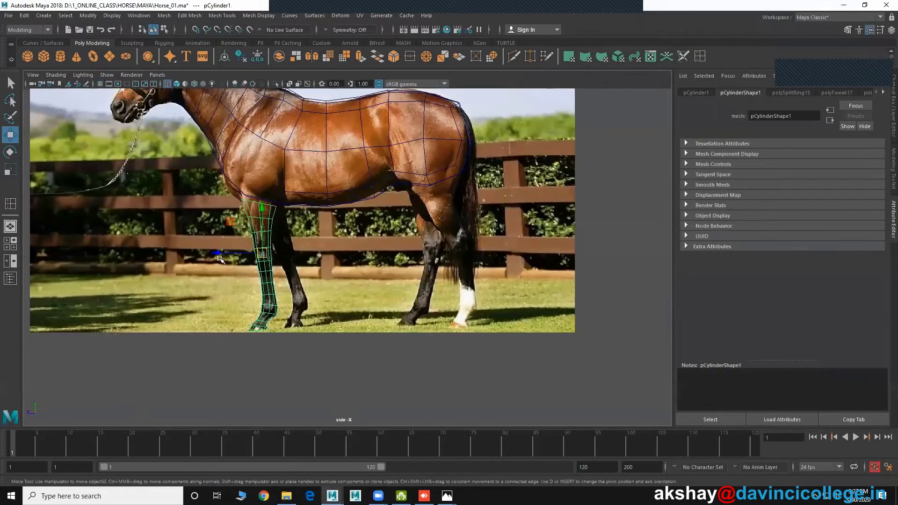
pyautogui.hotkey('ctrl', 'd')
pyautogui.moveTo(219, 258); pyautogui.dragTo(416, 256)
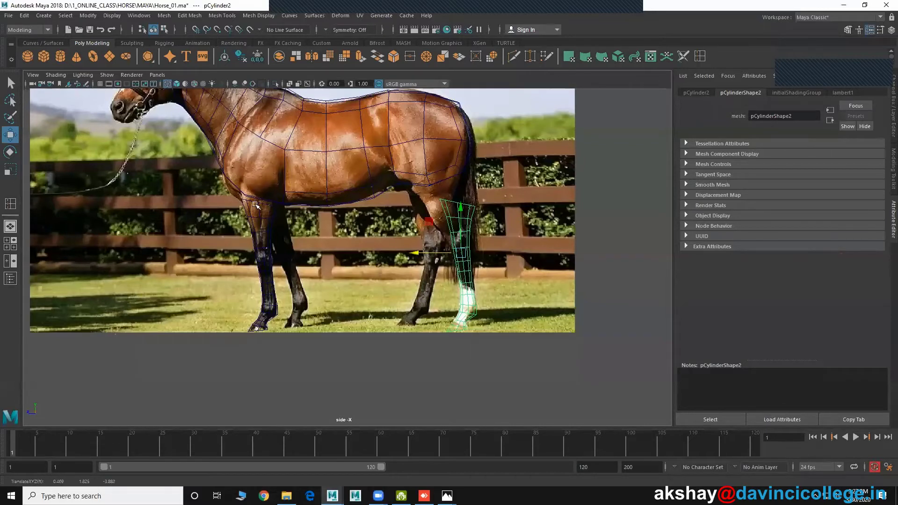
pyautogui.press('space')
pyautogui.press('space')
# - Combine the front leg with the body mesh and select the border edges to bridge
pyautogui.click(303, 274)
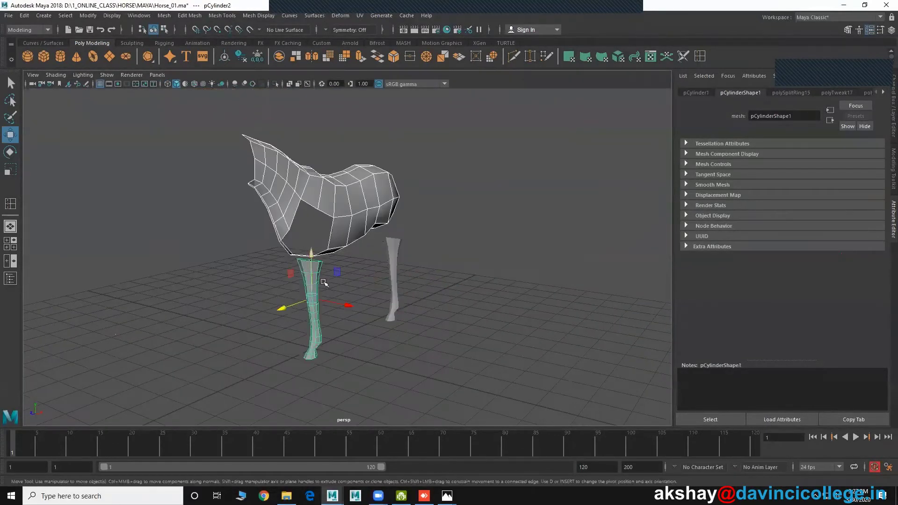
pyautogui.click(165, 17)
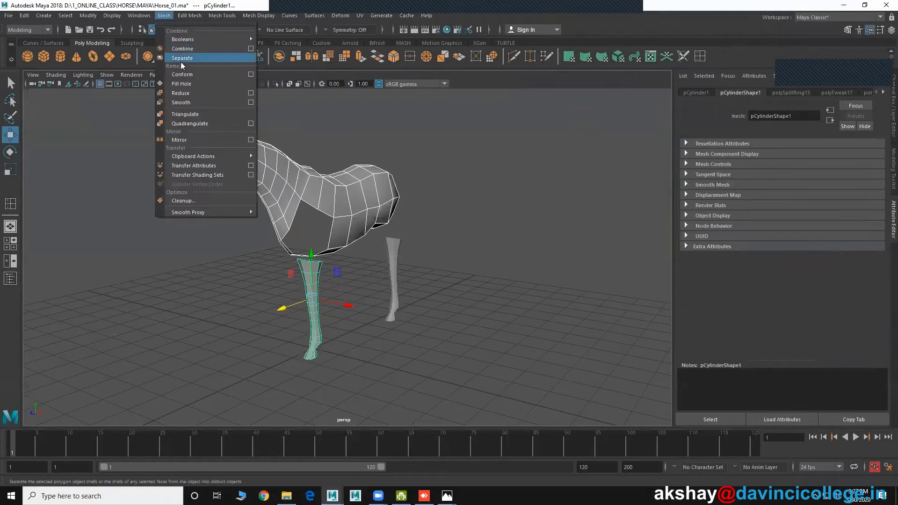
pyautogui.click(182, 49)
pyautogui.scroll(5, 284, 233)
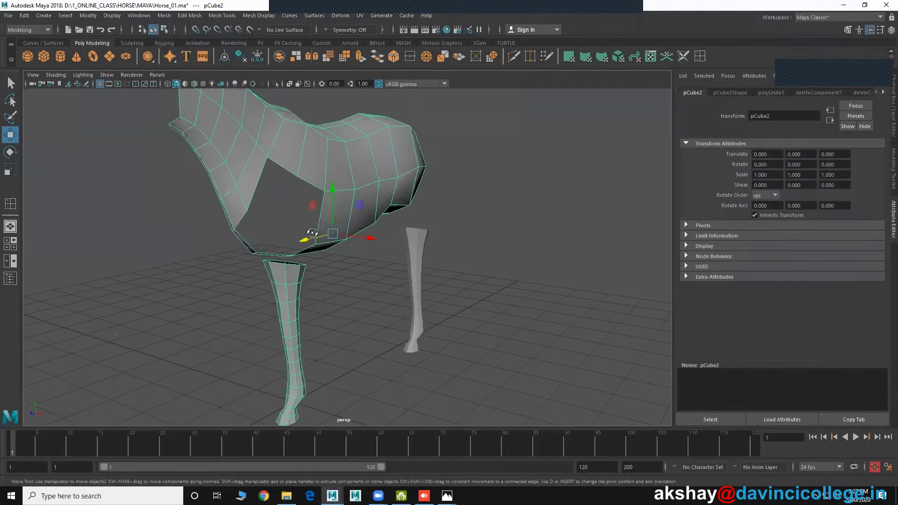
pyautogui.moveTo(259, 184); pyautogui.dragTo(257, 173, button='right')
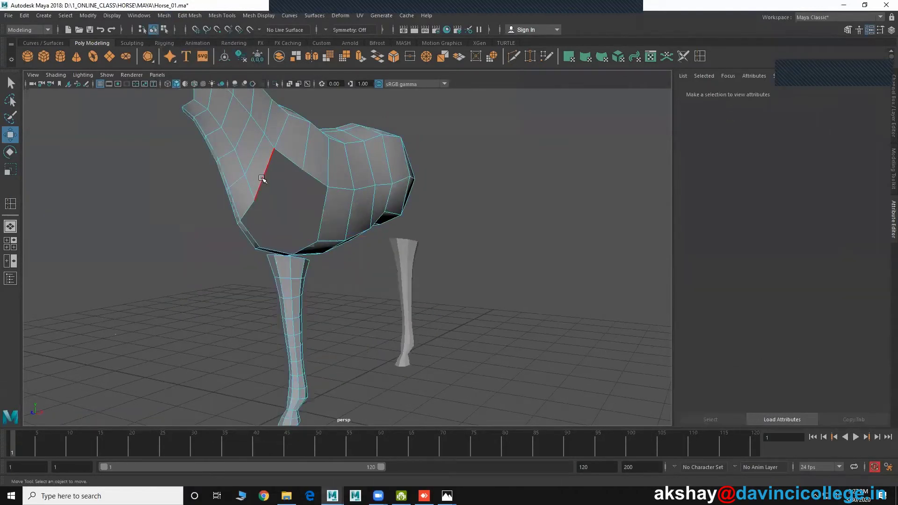
pyautogui.click(262, 179)
pyautogui.moveTo(313, 280)
pyautogui.keyDown('alt'); pyautogui.mouseDown()
pyautogui.moveTo(377, 310)
pyautogui.moveTo(295, 275)
pyautogui.moveTo(282, 247)
pyautogui.mouseUp(); pyautogui.keyUp('alt')
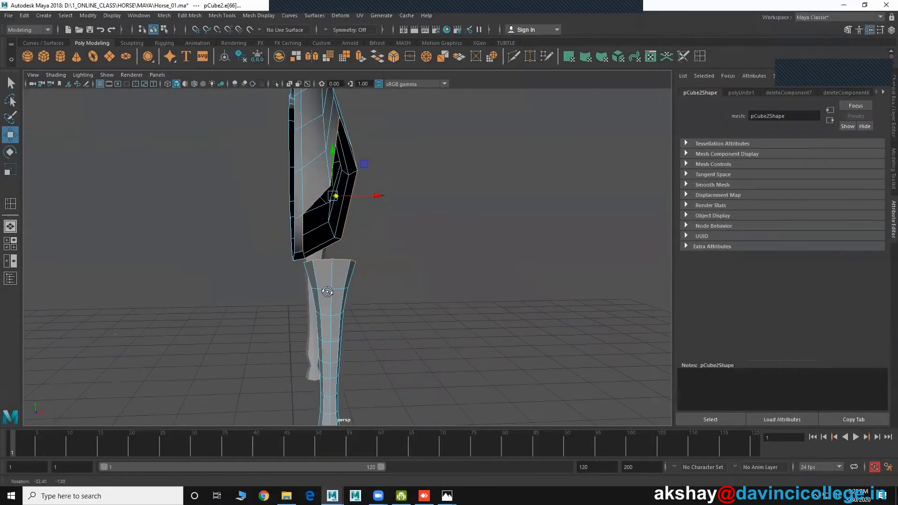
# - Try a smooth-path bridge with 1 division, inspect it, then undo it
pyautogui.click(189, 15)
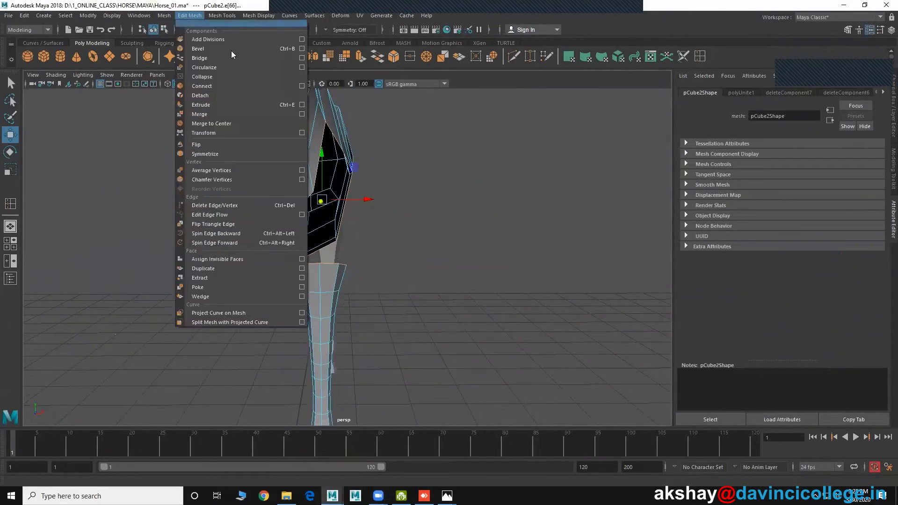
pyautogui.click(302, 58)
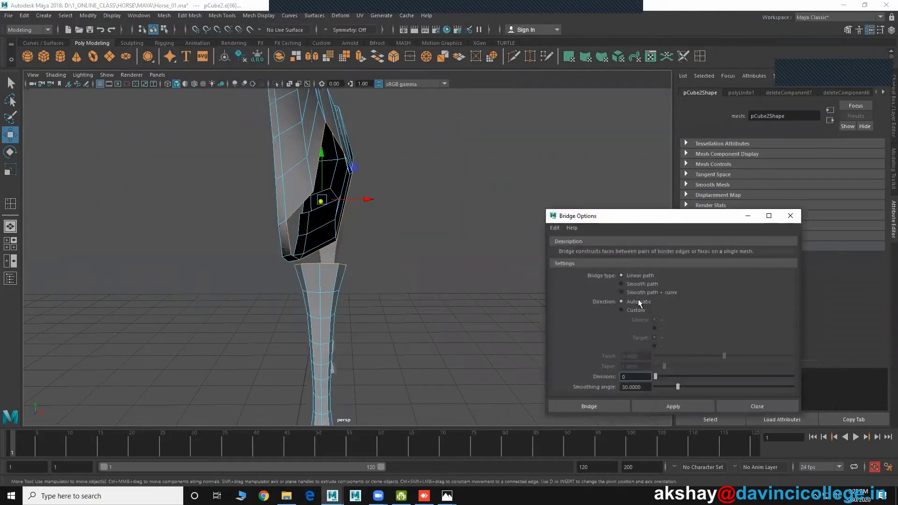
pyautogui.moveTo(610, 216); pyautogui.dragTo(551, 140)
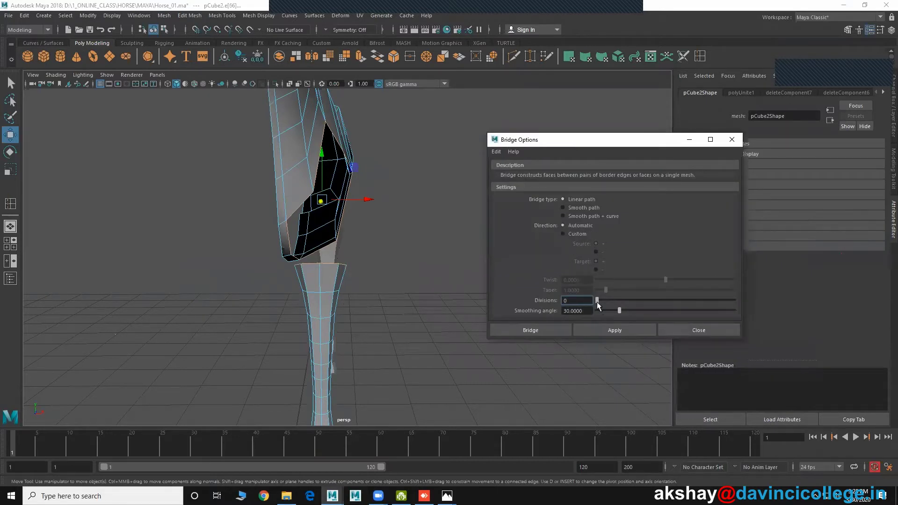
pyautogui.click(585, 206)
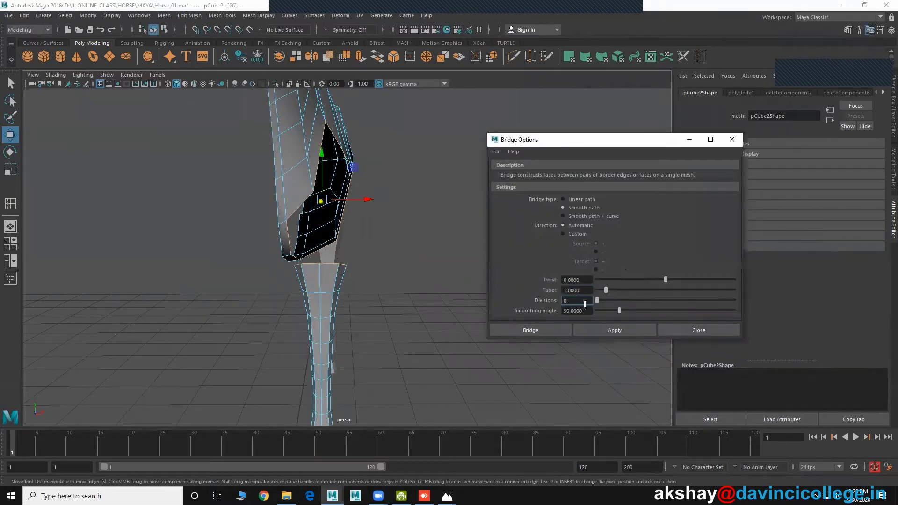
pyautogui.write('1')
pyautogui.press('Return')
pyautogui.click(597, 328)
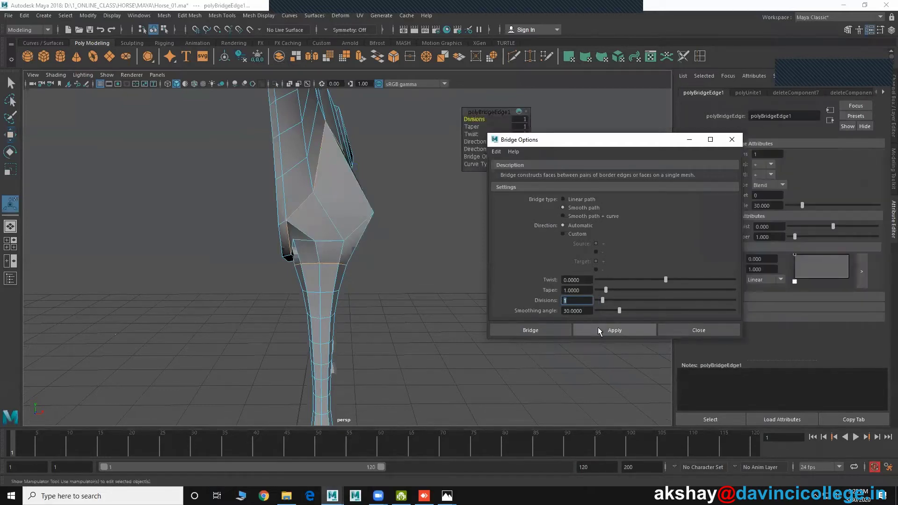
pyautogui.moveTo(310, 294)
pyautogui.keyDown('alt'); pyautogui.mouseDown()
pyautogui.moveTo(248, 293)
pyautogui.moveTo(345, 287)
pyautogui.moveTo(309, 289)
pyautogui.mouseUp(); pyautogui.keyUp('alt')
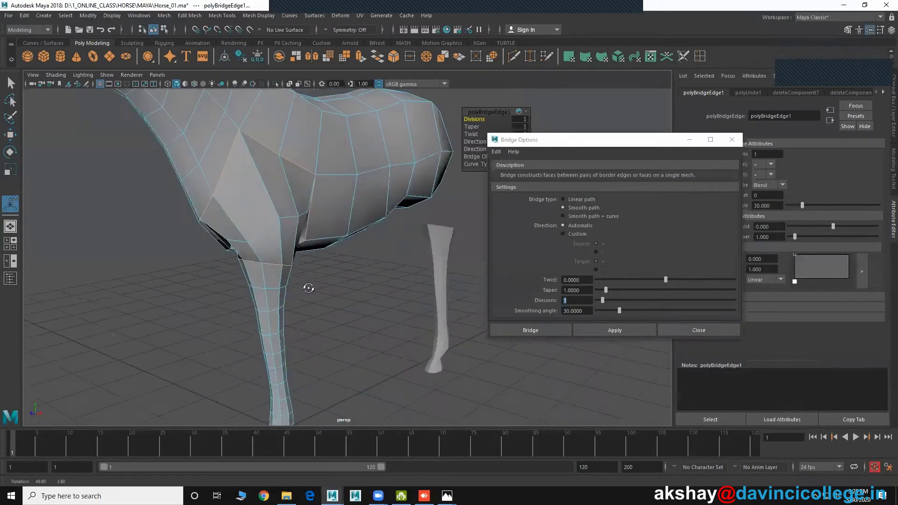
pyautogui.hotkey('ctrl', 'z')
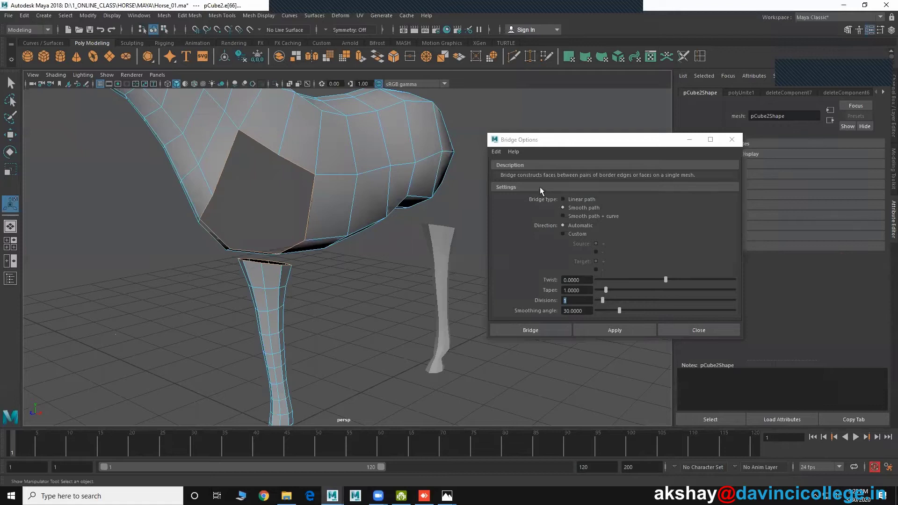
# - Reset Bridge options to defaults (Linear, 0 divisions) and bridge the body opening to the leg
pyautogui.click(497, 152)
pyautogui.click(507, 170)
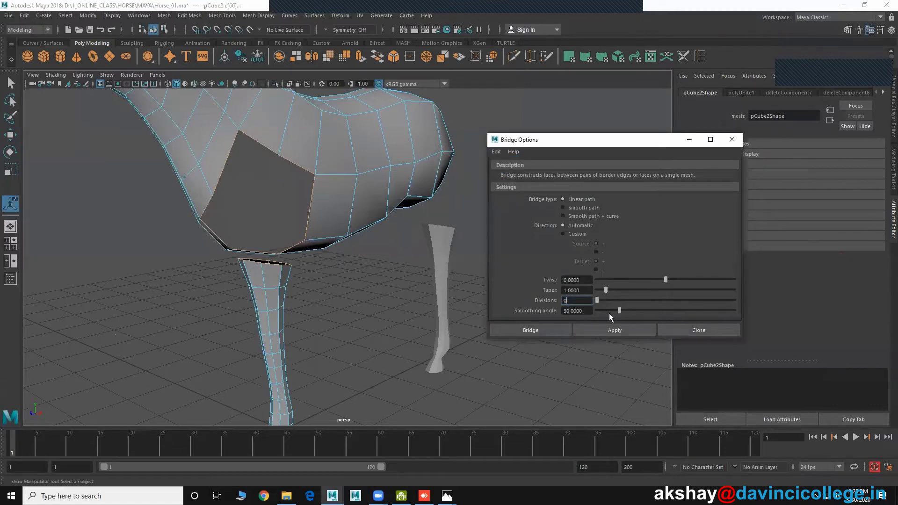
pyautogui.click(608, 329)
pyautogui.keyDown('alt'); pyautogui.moveTo(332, 298); pyautogui.dragTo(451, 280); pyautogui.keyUp('alt')
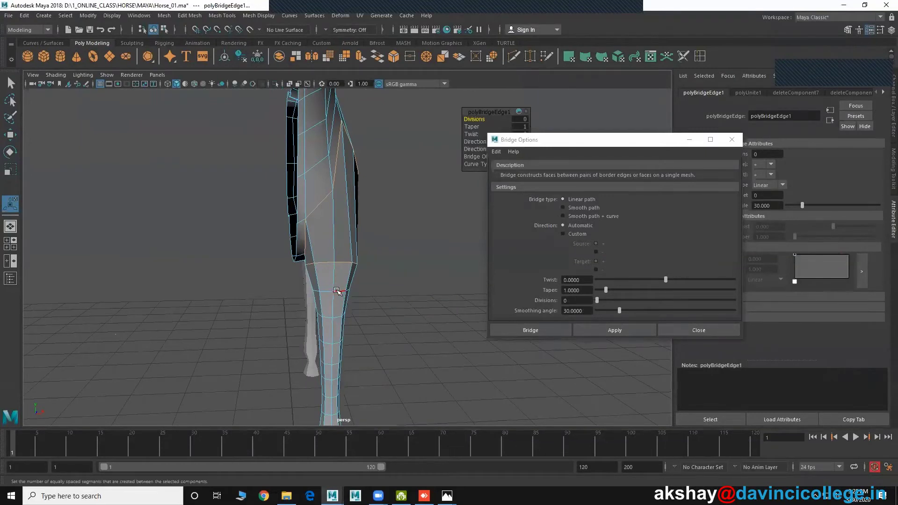
pyautogui.moveTo(337, 291)
pyautogui.keyDown('alt'); pyautogui.mouseDown()
pyautogui.moveTo(235, 285)
pyautogui.moveTo(391, 281)
pyautogui.moveTo(312, 295)
pyautogui.moveTo(383, 285)
pyautogui.mouseUp(); pyautogui.keyUp('alt')
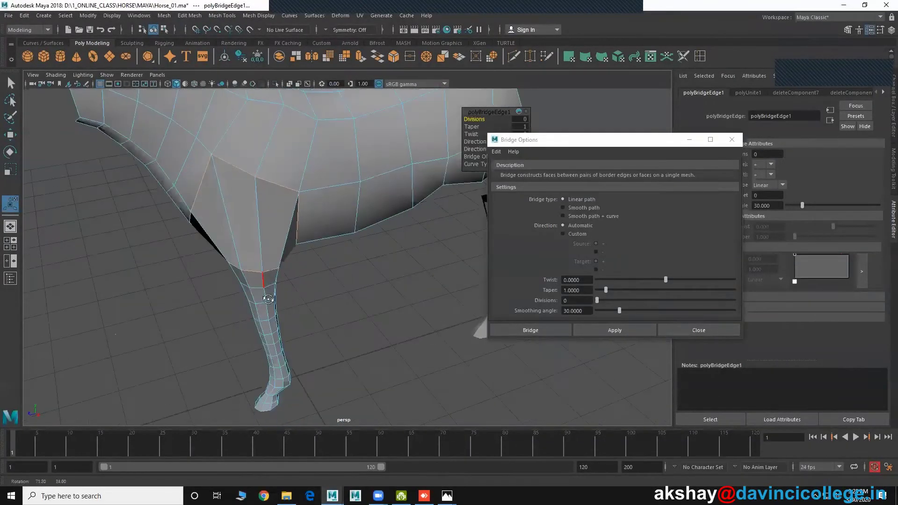
# - Close the Bridge options and insert two edge loops where the front leg meets the body
pyautogui.click(727, 139)
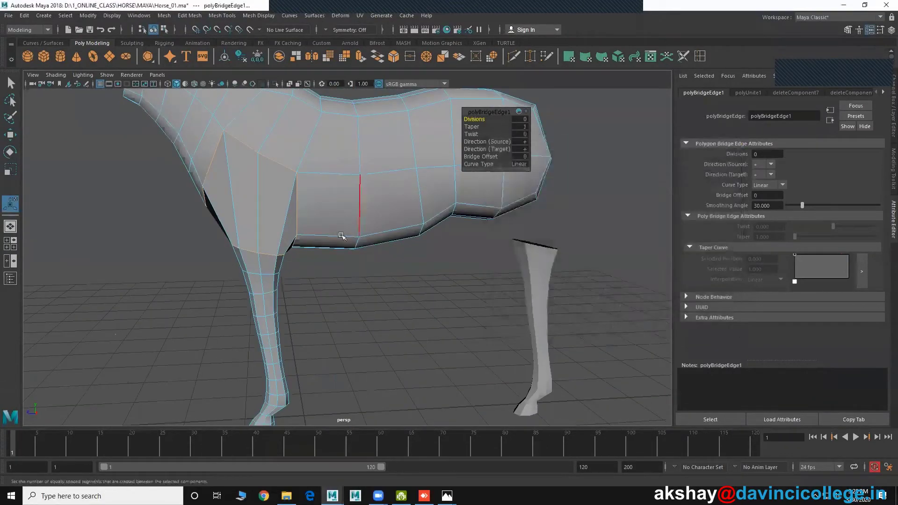
pyautogui.moveTo(340, 236)
pyautogui.keyDown('alt'); pyautogui.mouseDown()
pyautogui.moveTo(355, 249)
pyautogui.moveTo(317, 234)
pyautogui.mouseUp(); pyautogui.keyUp('alt')
pyautogui.click(214, 16)
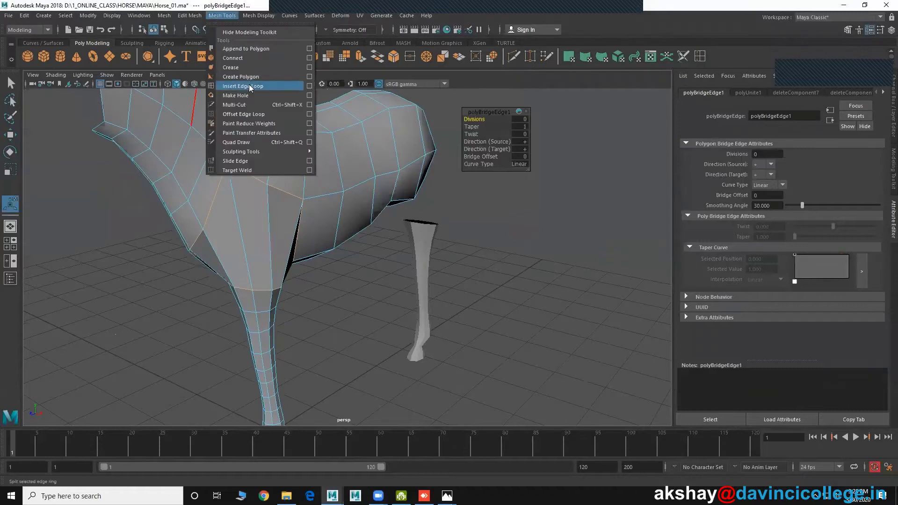
pyautogui.click(248, 84)
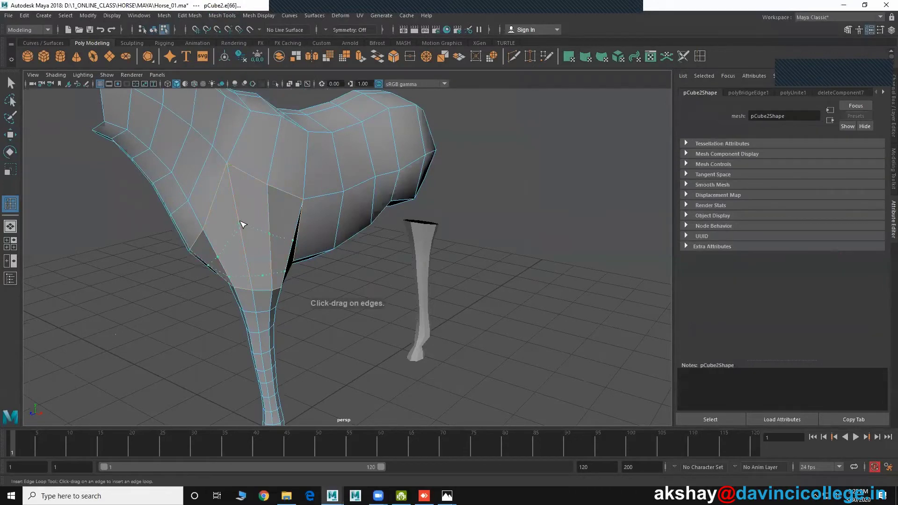
pyautogui.click(243, 225)
pyautogui.moveTo(243, 225)
pyautogui.keyDown('alt'); pyautogui.mouseDown()
pyautogui.moveTo(291, 274)
pyautogui.moveTo(297, 257)
pyautogui.mouseUp(); pyautogui.keyUp('alt')
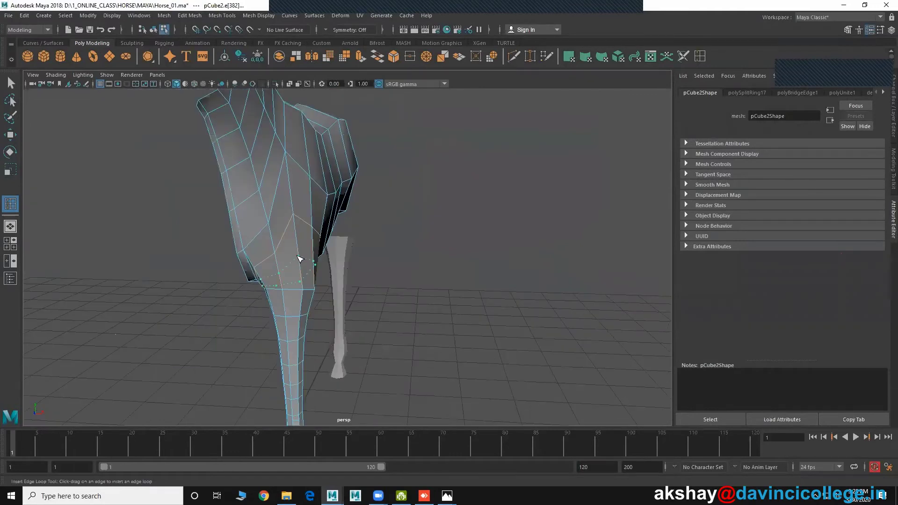
pyautogui.click(300, 260)
# - Return to object mode with W and frame the whole horse from the front
pyautogui.keyDown('alt'); pyautogui.moveTo(320, 295); pyautogui.dragTo(253, 166); pyautogui.keyUp('alt')
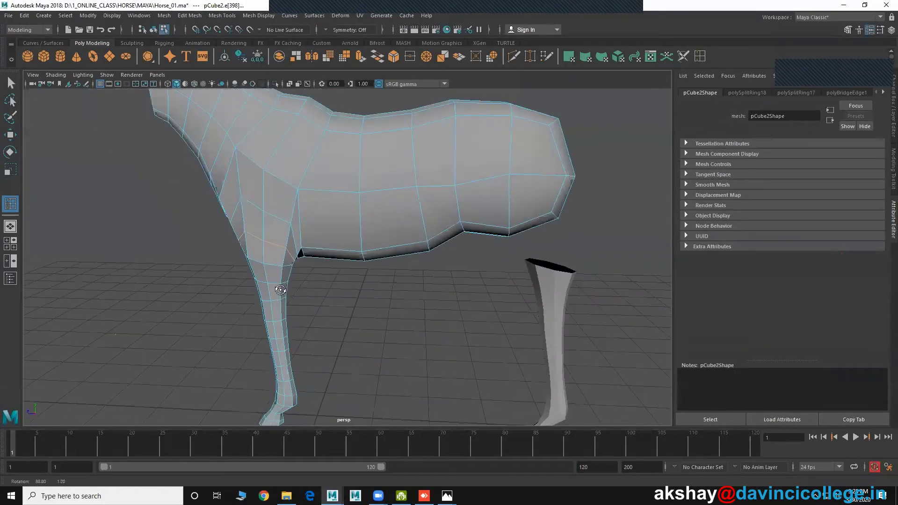
pyautogui.keyDown('alt'); pyautogui.moveTo(429, 281); pyautogui.dragTo(321, 251, button='right'); pyautogui.keyUp('alt')
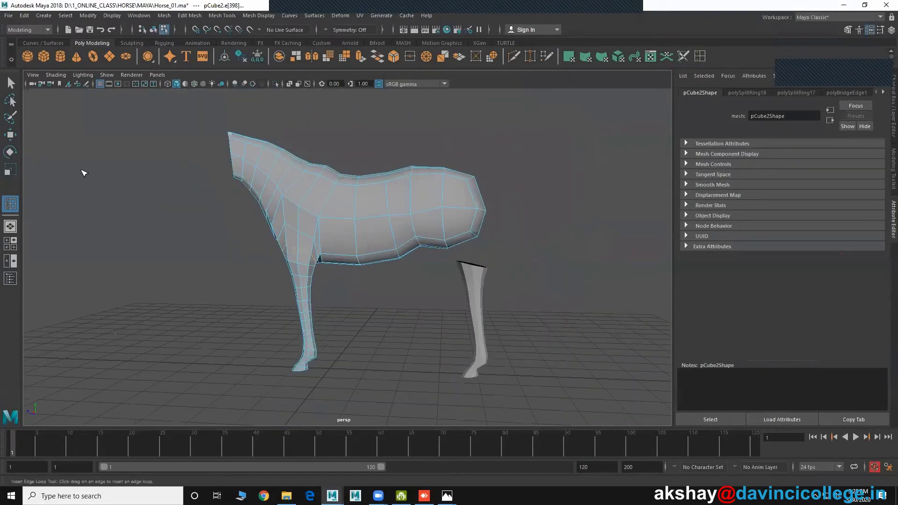
pyautogui.keyDown('alt'); pyautogui.moveTo(83, 172); pyautogui.dragTo(43, 171, button='middle'); pyautogui.keyUp('alt')
pyautogui.press('w')
pyautogui.moveTo(241, 201); pyautogui.dragTo(267, 213, button='right')
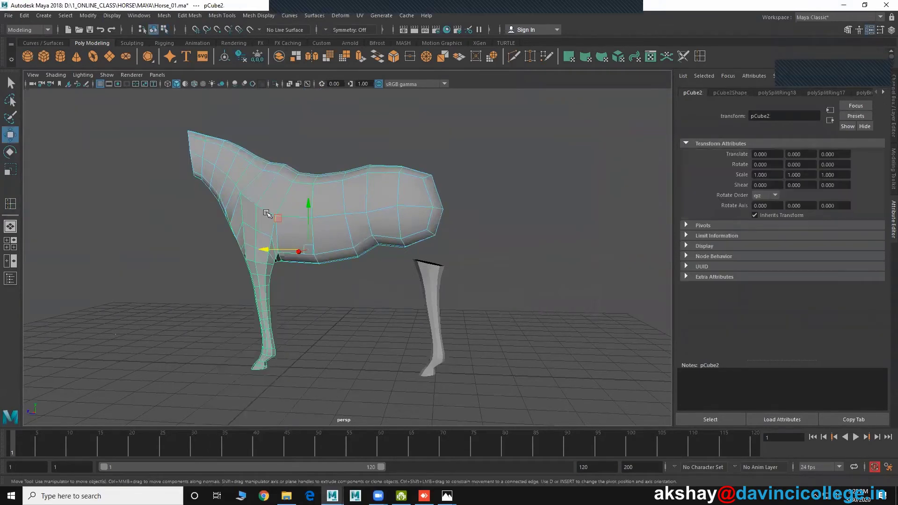
pyautogui.keyDown('alt'); pyautogui.moveTo(267, 213); pyautogui.dragTo(290, 201); pyautogui.keyUp('alt')
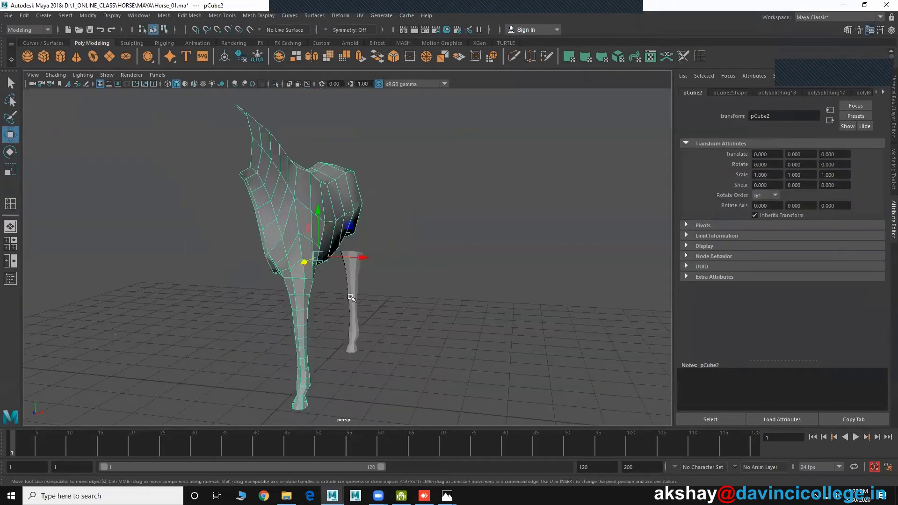
pyautogui.moveTo(350, 297)
pyautogui.keyDown('alt'); pyautogui.mouseDown()
pyautogui.moveTo(207, 290)
pyautogui.moveTo(359, 292)
pyautogui.moveTo(322, 287)
pyautogui.mouseUp(); pyautogui.keyUp('alt')
# - In the enlarged side view, select the leg cylinder's top vertex rows and pull them up onto the thigh
pyautogui.click(427, 292)
pyautogui.press('space')
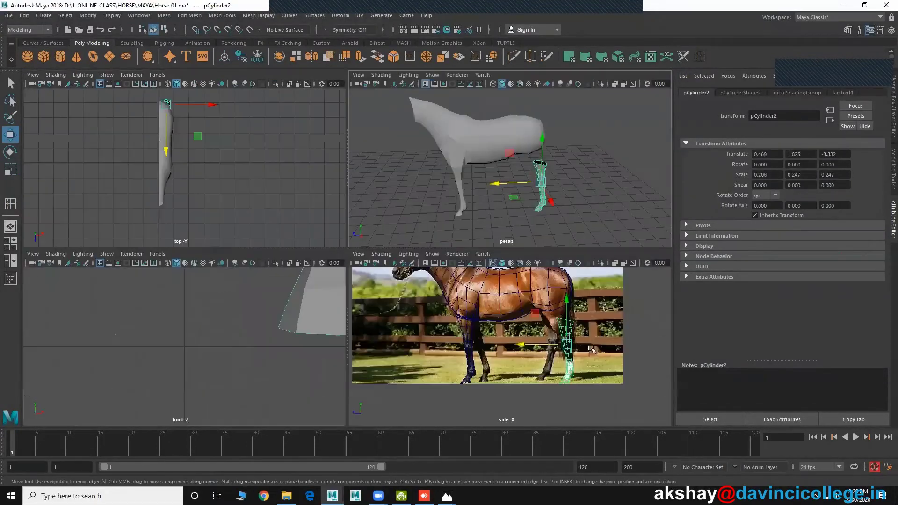
pyautogui.press('space')
pyautogui.scroll(2, 413, 291)
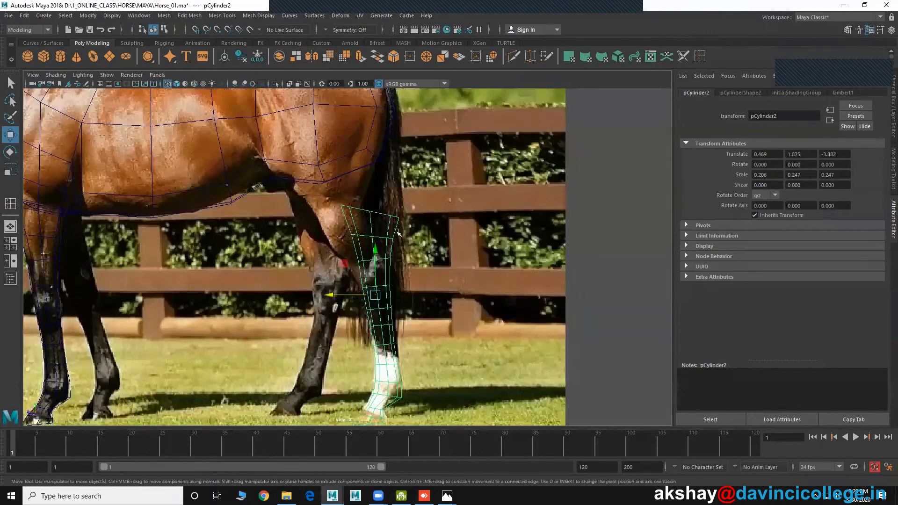
pyautogui.scroll(2, 362, 182)
pyautogui.moveTo(365, 180); pyautogui.dragTo(297, 168, button='right')
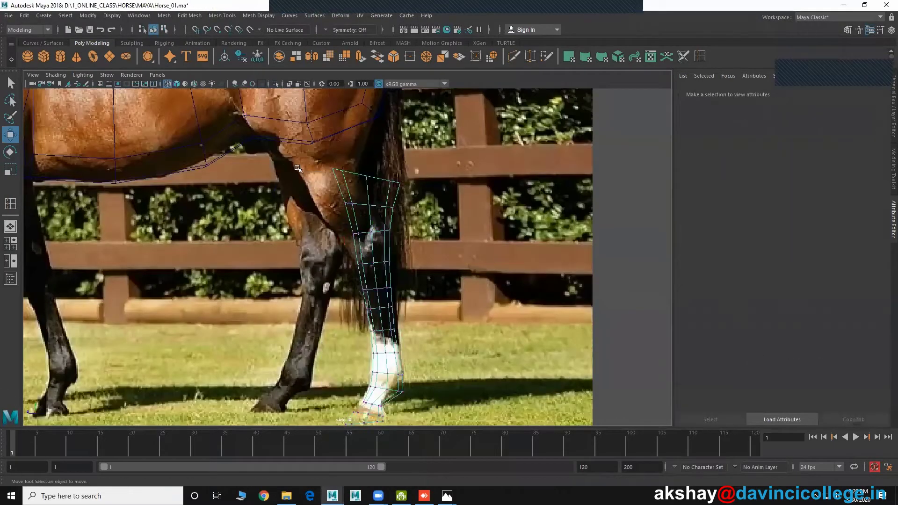
pyautogui.moveTo(287, 150); pyautogui.dragTo(323, 175)
pyautogui.moveTo(402, 222); pyautogui.dragTo(400, 219)
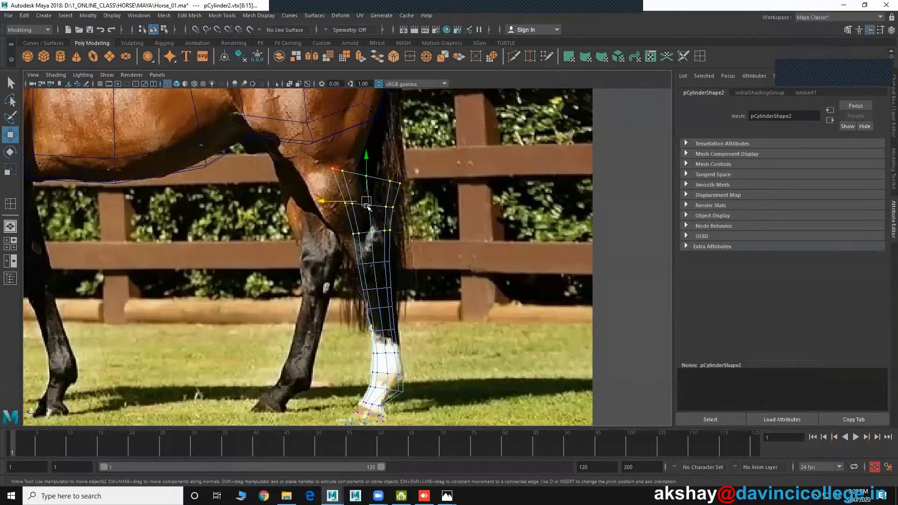
pyautogui.moveTo(367, 203); pyautogui.dragTo(336, 189)
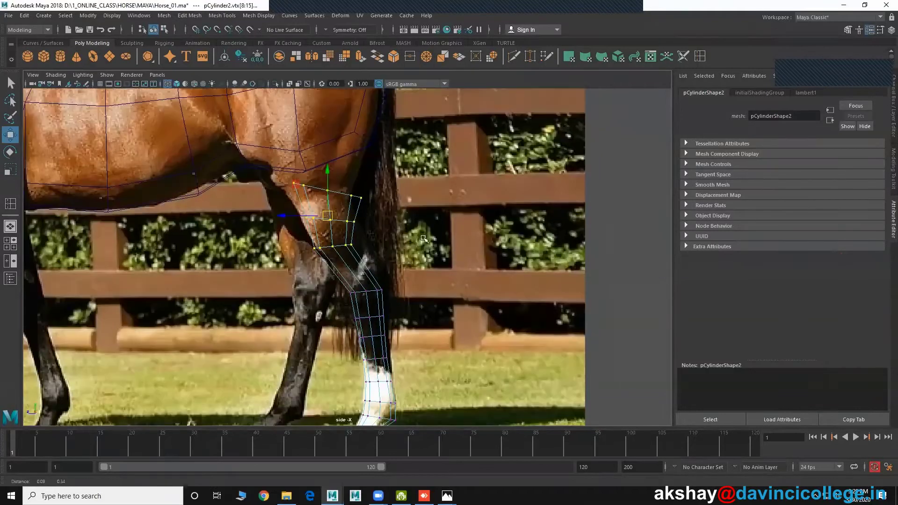
pyautogui.scroll(2, 247, 139)
pyautogui.moveTo(319, 200); pyautogui.dragTo(296, 165)
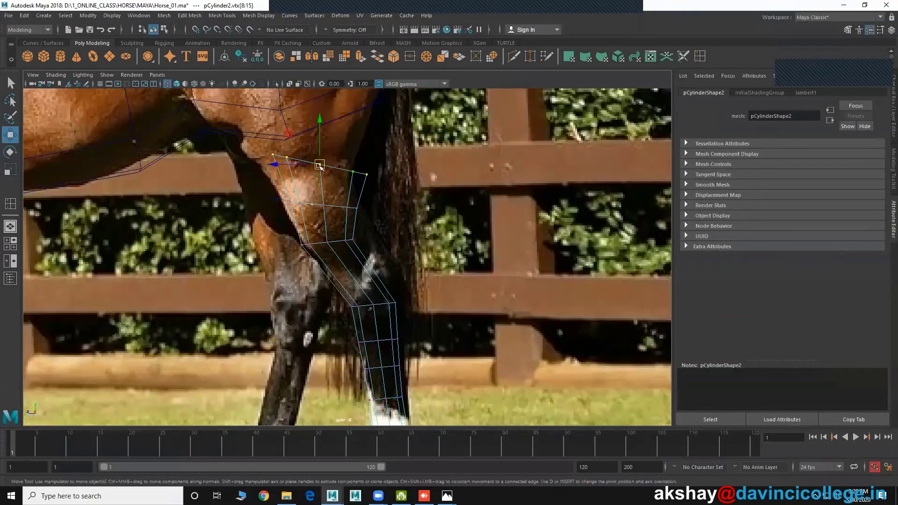
# - Tilt, raise and enlarge the top vertex ring to match the thigh
pyautogui.press('e')
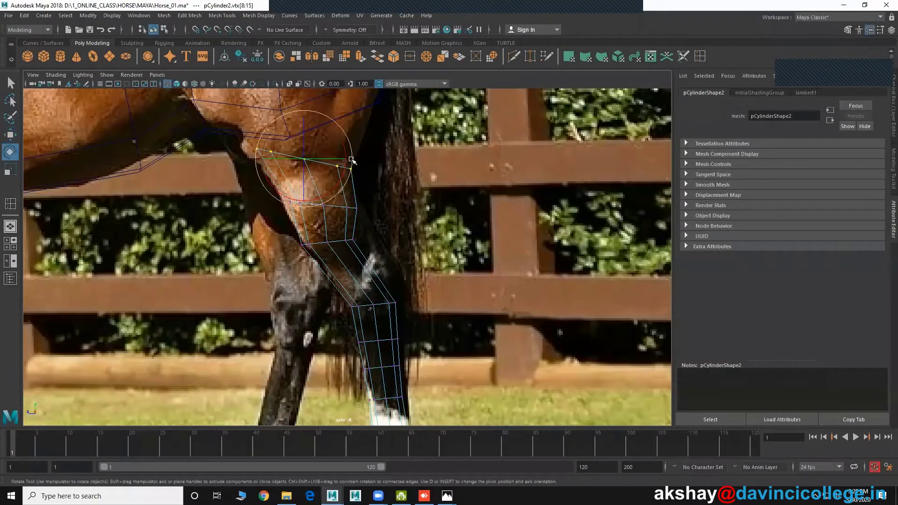
pyautogui.moveTo(352, 159); pyautogui.dragTo(354, 138)
pyautogui.press('w')
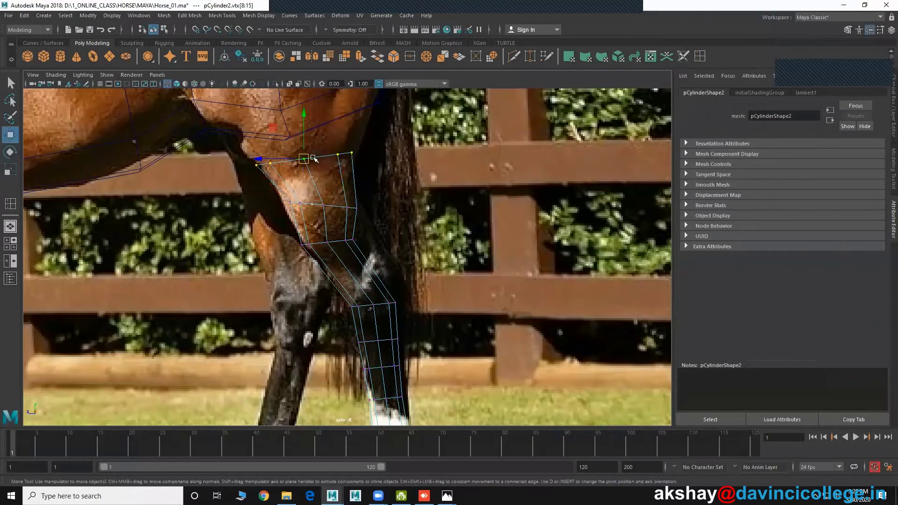
pyautogui.moveTo(304, 159); pyautogui.dragTo(306, 145)
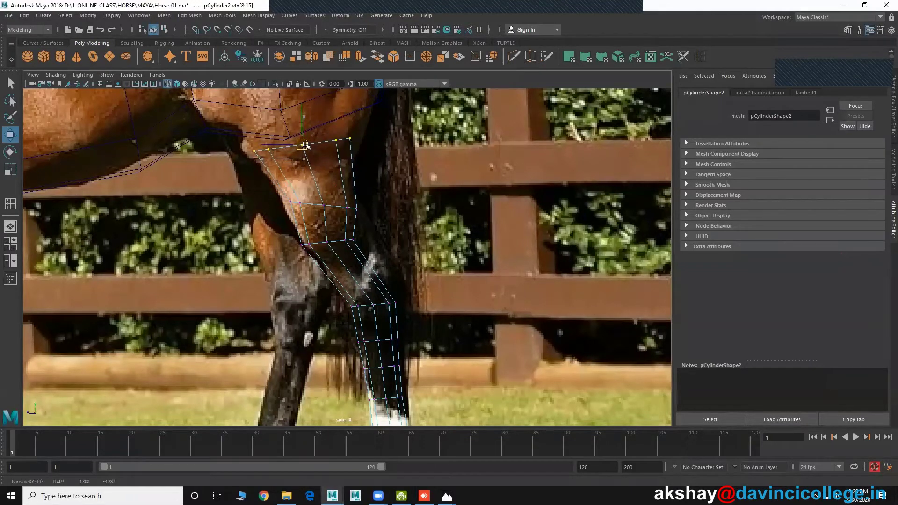
pyautogui.press('r')
pyautogui.moveTo(302, 145); pyautogui.dragTo(314, 147)
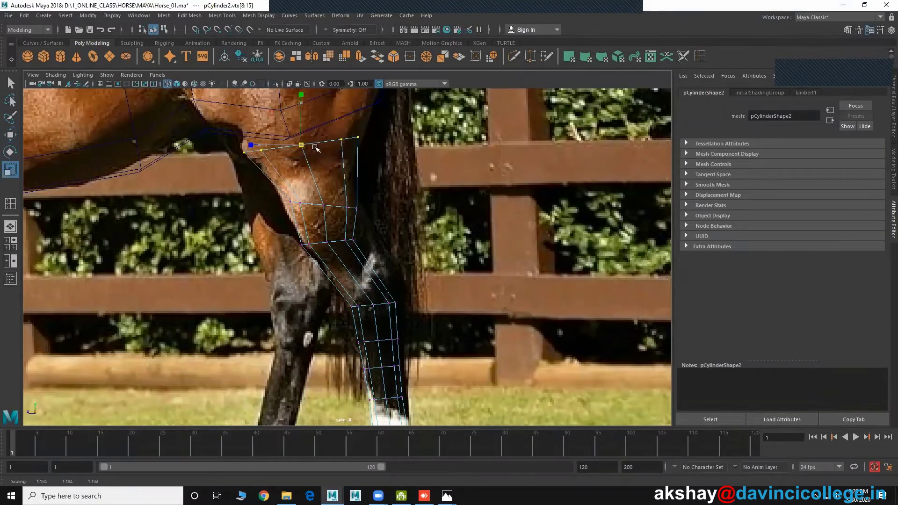
# - Move the next ring up and left, then widen the hock ring horizontally
pyautogui.moveTo(273, 183); pyautogui.dragTo(387, 219)
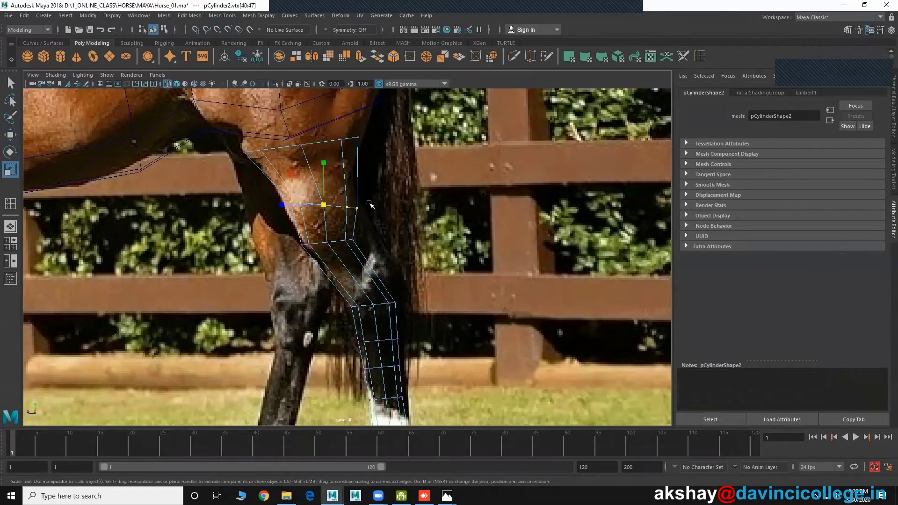
pyautogui.press('e')
pyautogui.press('w')
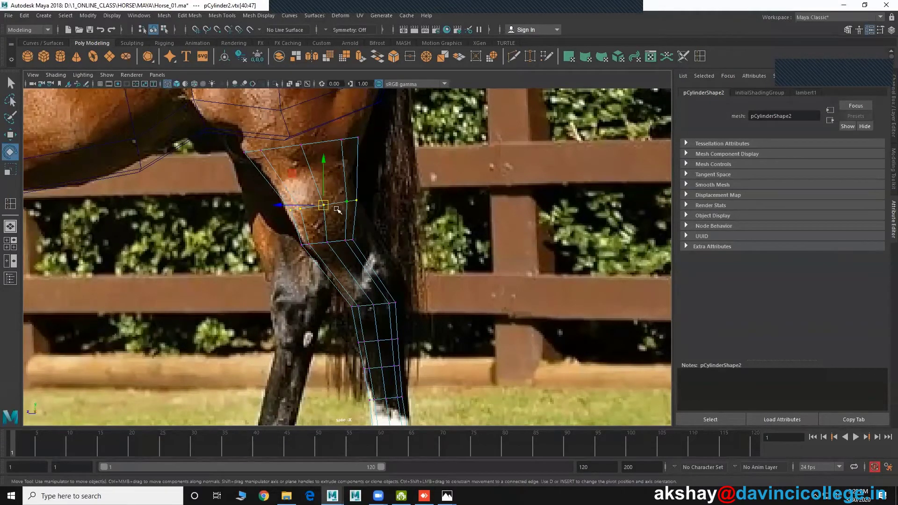
pyautogui.moveTo(324, 207); pyautogui.dragTo(314, 190)
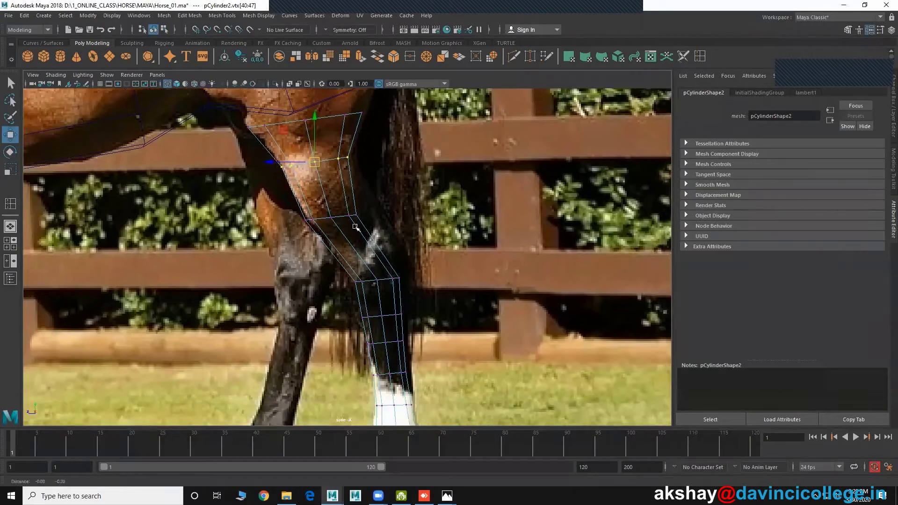
pyautogui.keyDown('alt'); pyautogui.moveTo(314, 190); pyautogui.dragTo(318, 165, button='middle'); pyautogui.keyUp('alt')
pyautogui.moveTo(369, 220)
pyautogui.mouseDown()
pyautogui.moveTo(280, 199)
pyautogui.moveTo(337, 209)
pyautogui.mouseUp()
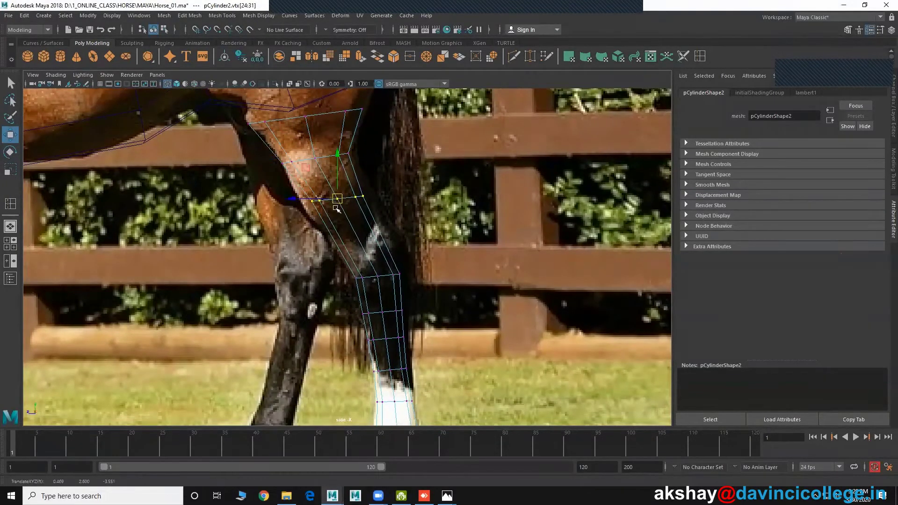
pyautogui.press('r')
pyautogui.moveTo(337, 200); pyautogui.dragTo(347, 202)
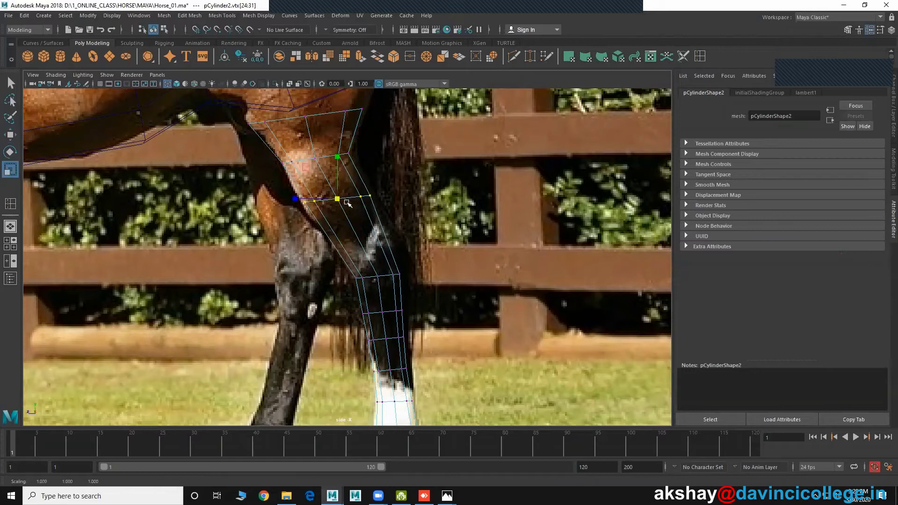
# - Move the ring below the hock up and left onto the leg and tilt it to match
pyautogui.keyDown('alt'); pyautogui.moveTo(381, 276); pyautogui.dragTo(381, 260, button='middle'); pyautogui.keyUp('alt')
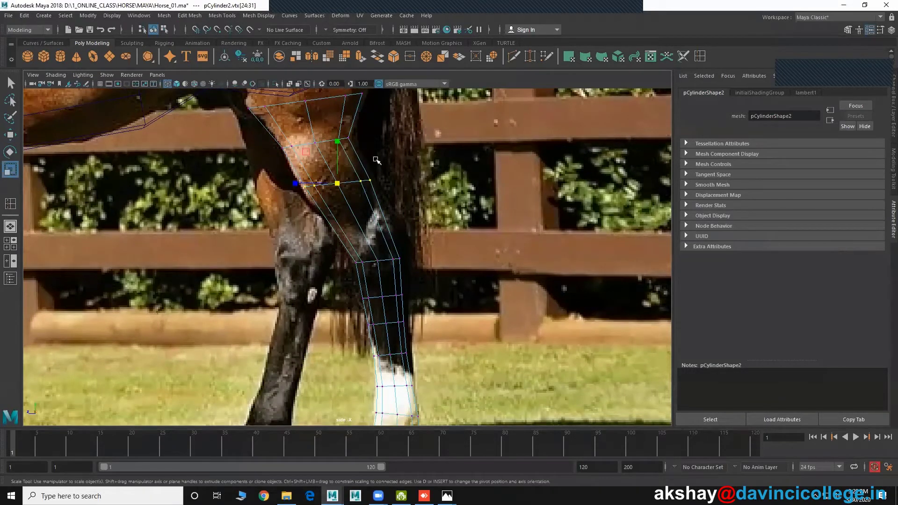
pyautogui.moveTo(322, 235); pyautogui.dragTo(435, 283)
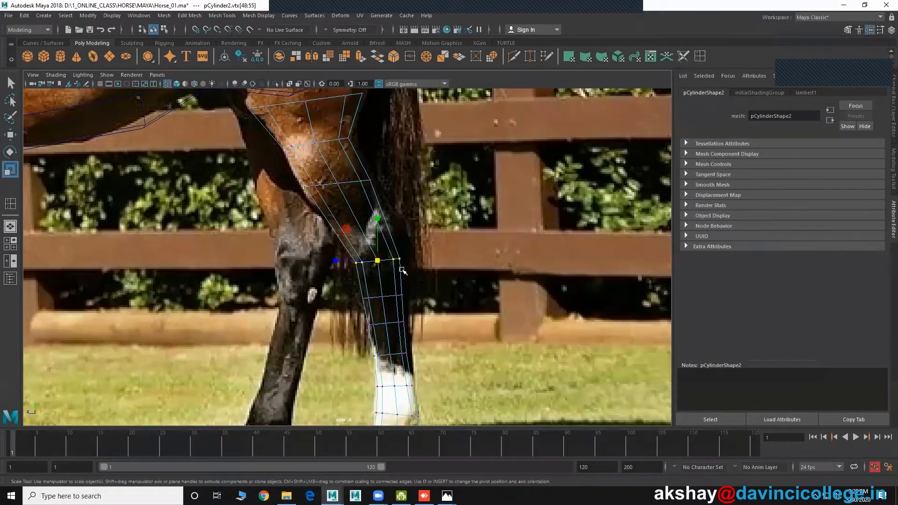
pyautogui.press('w')
pyautogui.moveTo(377, 260); pyautogui.dragTo(362, 238)
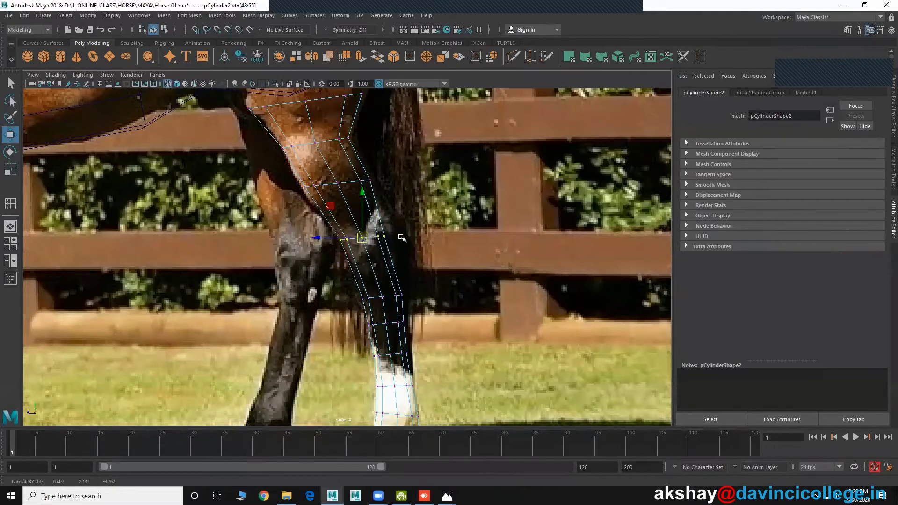
pyautogui.press('e')
pyautogui.click(405, 219)
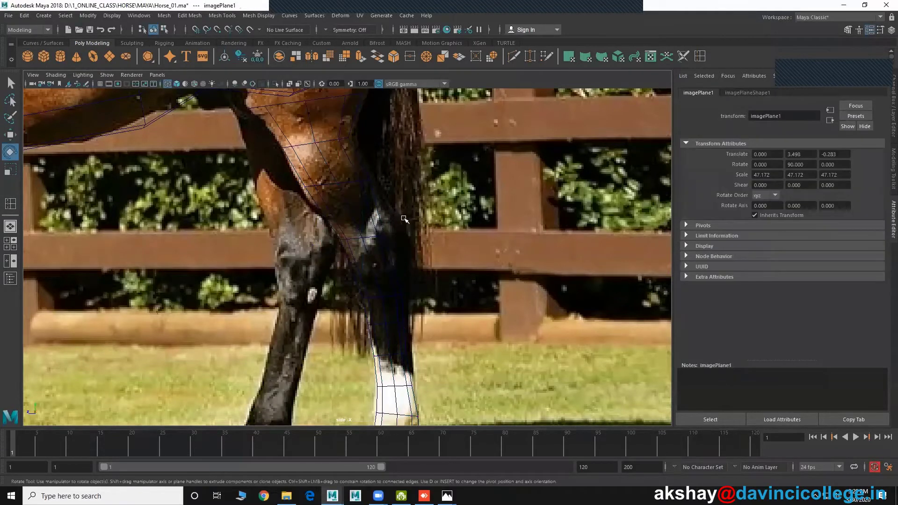
pyautogui.click(366, 239)
pyautogui.moveTo(365, 240); pyautogui.dragTo(337, 239, button='right')
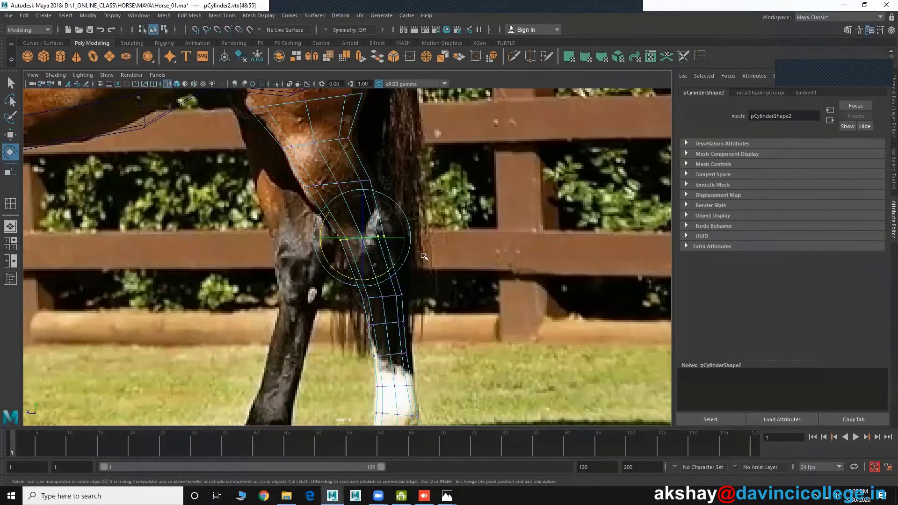
pyautogui.moveTo(408, 235)
pyautogui.mouseDown()
pyautogui.moveTo(410, 224)
pyautogui.moveTo(373, 237)
pyautogui.mouseUp()
pyautogui.press('r')
pyautogui.press('w')
# - Rotate the knee ring counter-clockwise and nudge it slightly right
pyautogui.keyDown('alt'); pyautogui.moveTo(388, 306); pyautogui.dragTo(351, 251, button='middle'); pyautogui.keyUp('alt')
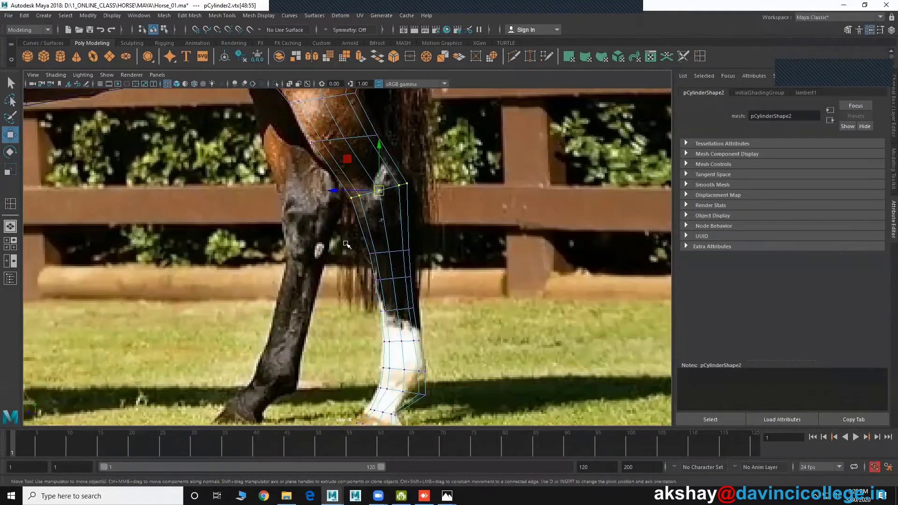
pyautogui.moveTo(347, 244)
pyautogui.mouseDown()
pyautogui.moveTo(400, 258)
pyautogui.moveTo(391, 236)
pyautogui.mouseUp()
pyautogui.press('r')
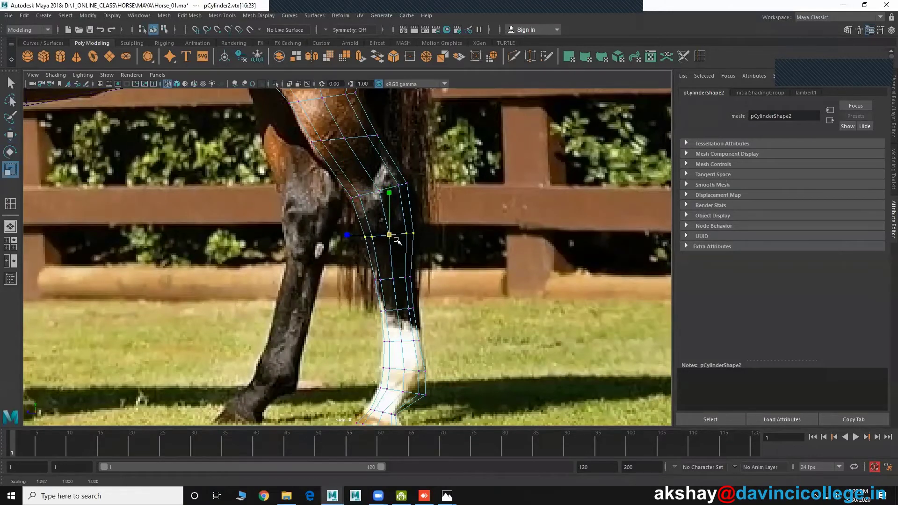
pyautogui.keyDown('alt'); pyautogui.moveTo(400, 240); pyautogui.dragTo(305, 206, button='middle'); pyautogui.keyUp('alt')
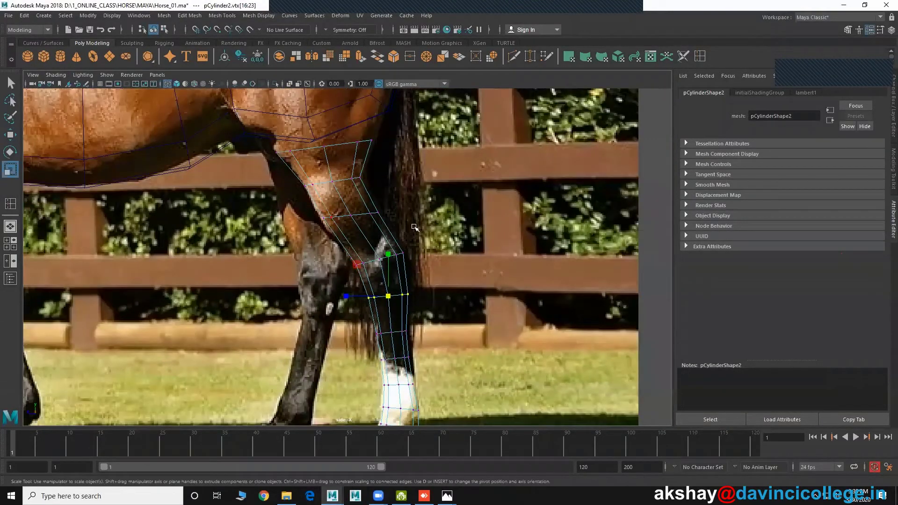
pyautogui.press('Up')
pyautogui.press('e')
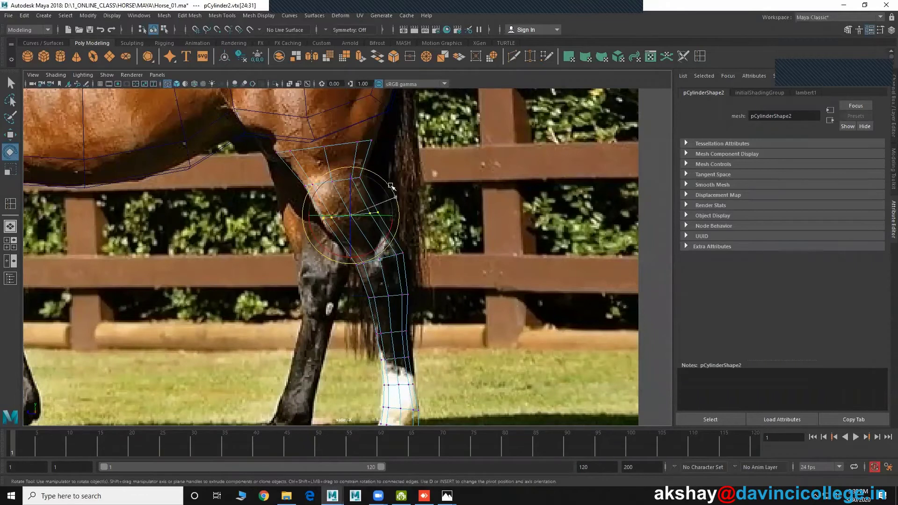
pyautogui.moveTo(390, 185); pyautogui.dragTo(379, 177)
pyautogui.press('w')
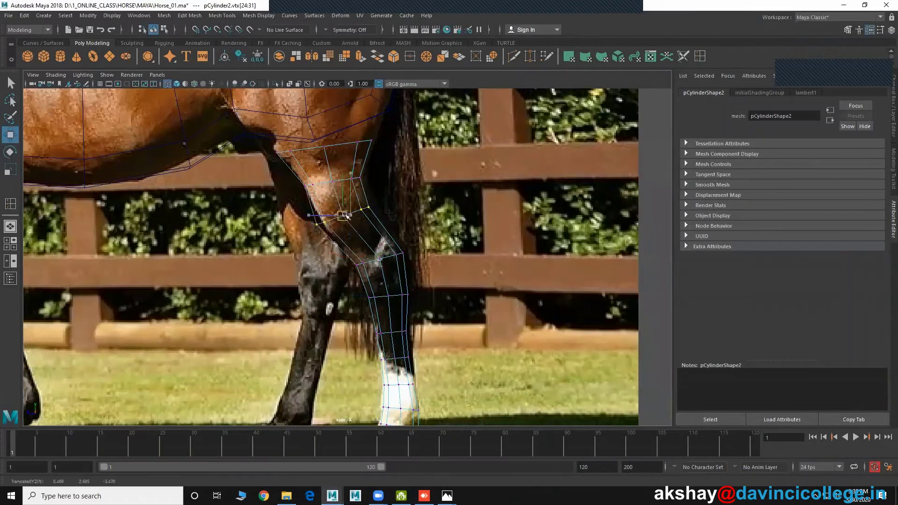
pyautogui.moveTo(345, 215); pyautogui.dragTo(351, 215)
pyautogui.scroll(1, 393, 246)
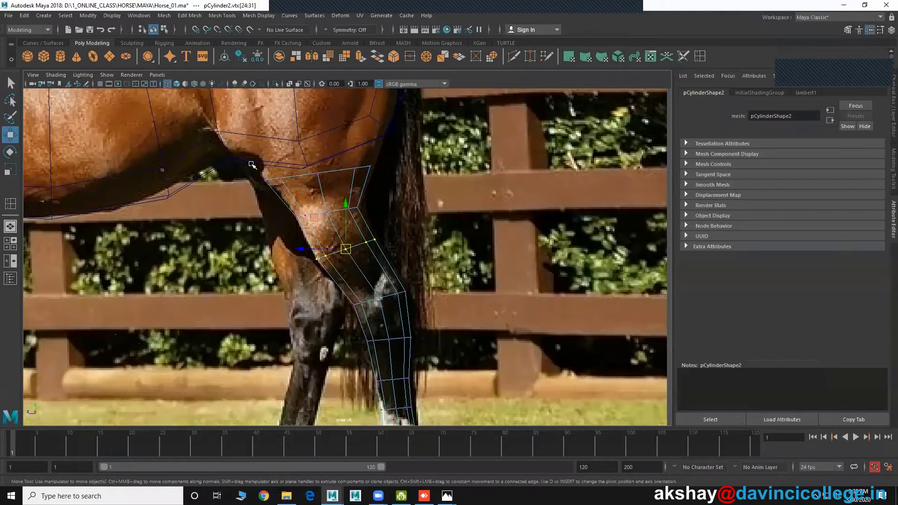
# - Raise the knee vertex ring slightly and nudge the vertices below it up and right
pyautogui.scroll(-2, 388, 305)
pyautogui.keyDown('alt'); pyautogui.moveTo(388, 305); pyautogui.dragTo(336, 221, button='middle'); pyautogui.keyUp('alt')
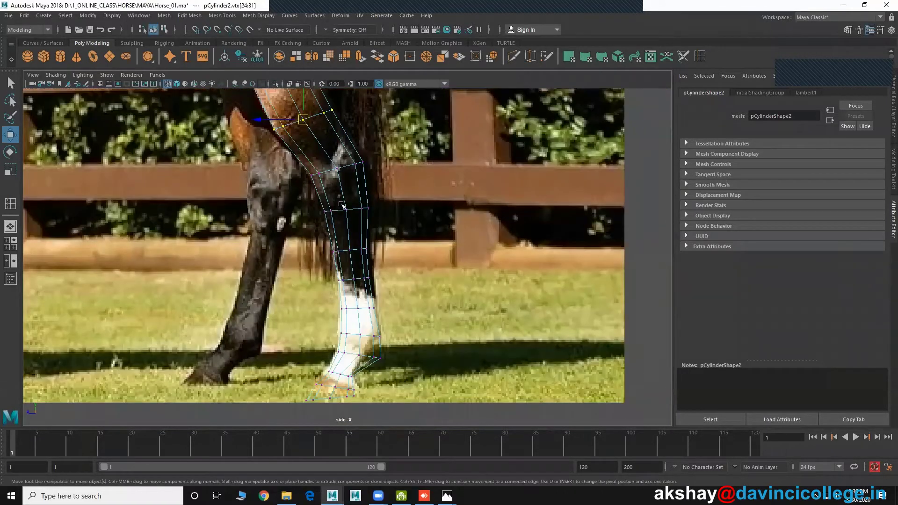
pyautogui.moveTo(307, 192); pyautogui.dragTo(423, 229)
pyautogui.moveTo(349, 202); pyautogui.dragTo(351, 201)
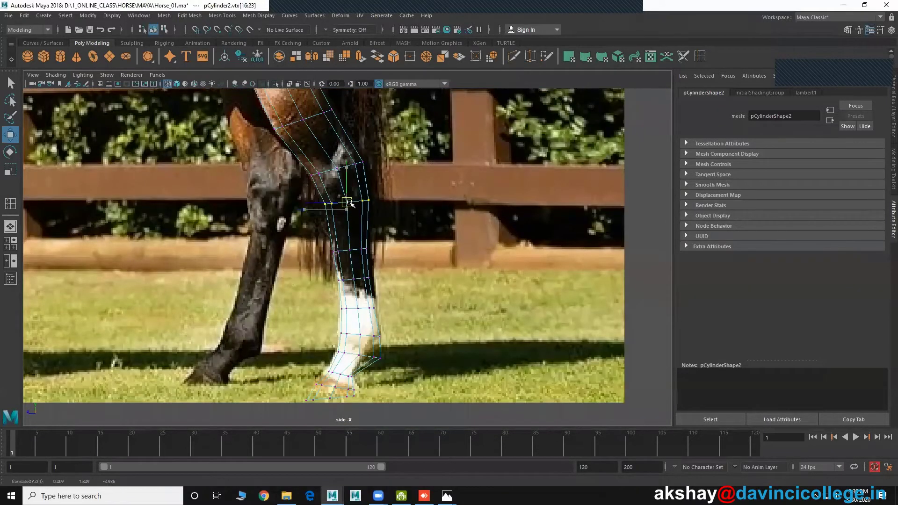
pyautogui.moveTo(348, 147)
pyautogui.mouseDown()
pyautogui.moveTo(367, 170)
pyautogui.moveTo(360, 162)
pyautogui.mouseUp()
pyautogui.keyDown('alt'); pyautogui.moveTo(352, 260); pyautogui.dragTo(365, 203, button='middle'); pyautogui.keyUp('alt')
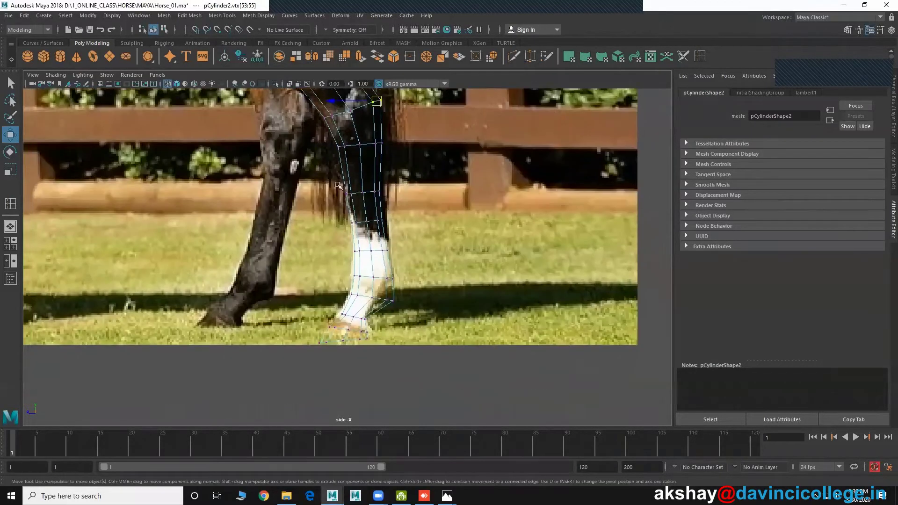
# - Move the bottom ring up onto the hoof and adjust the rings above the white sock
pyautogui.moveTo(330, 178)
pyautogui.mouseDown()
pyautogui.moveTo(388, 205)
pyautogui.moveTo(370, 194)
pyautogui.mouseUp()
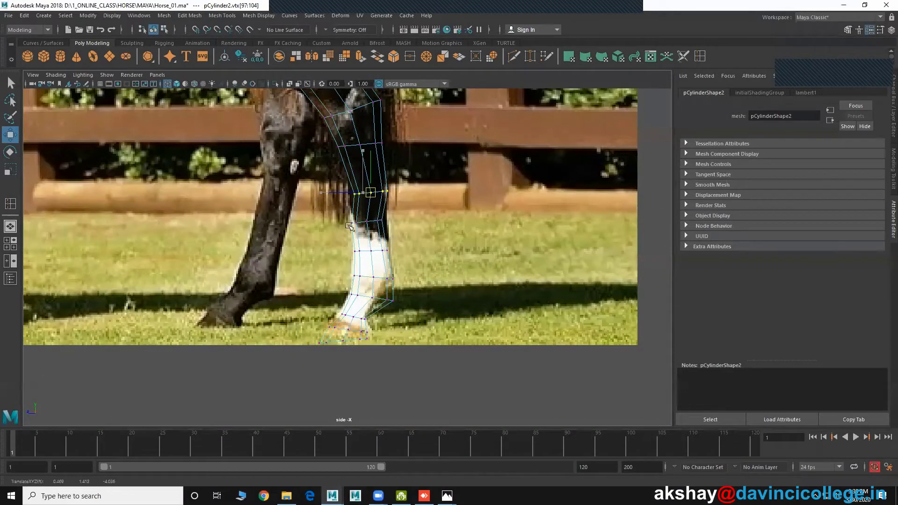
pyautogui.moveTo(400, 231); pyautogui.dragTo(332, 211)
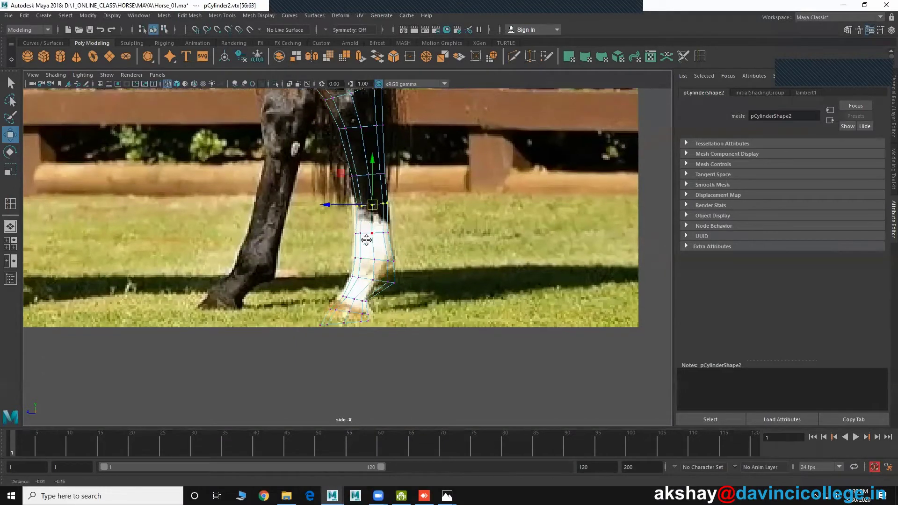
pyautogui.keyDown('alt'); pyautogui.moveTo(384, 314); pyautogui.dragTo(387, 275, button='middle'); pyautogui.keyUp('alt')
pyautogui.moveTo(299, 306); pyautogui.dragTo(484, 355)
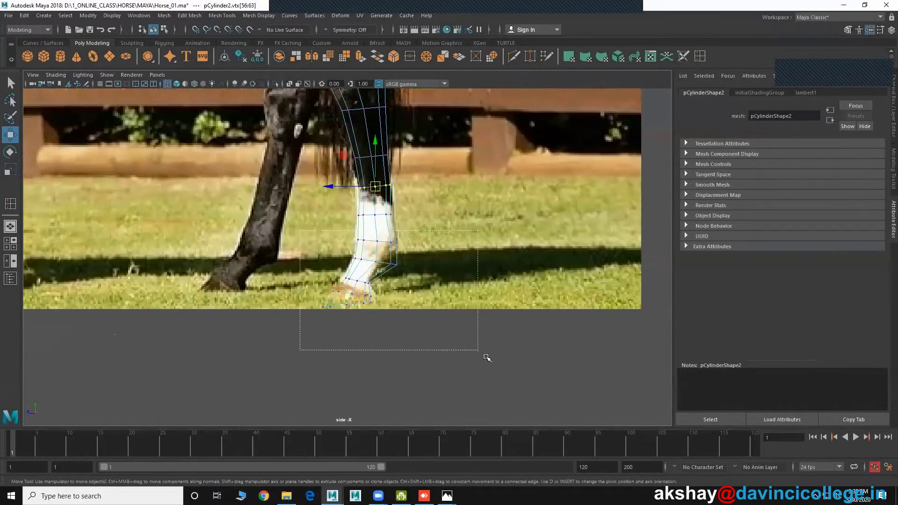
pyautogui.moveTo(360, 276); pyautogui.dragTo(360, 267)
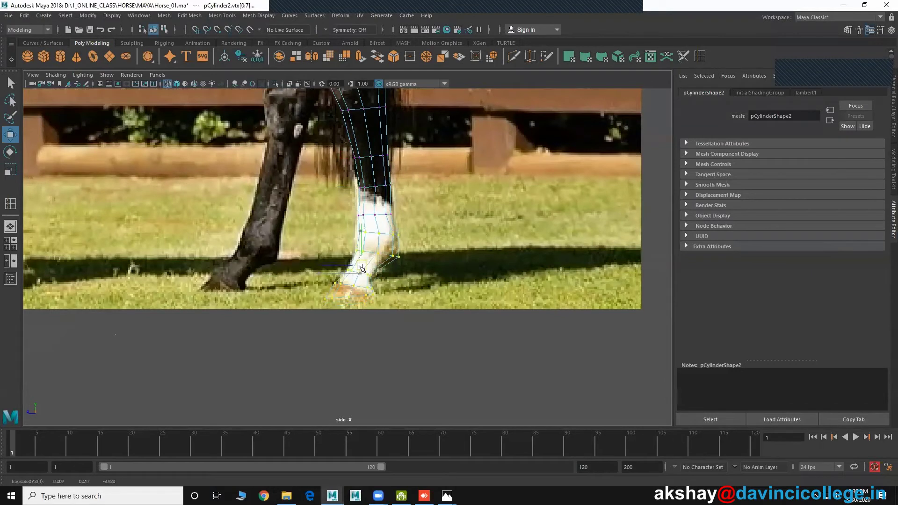
pyautogui.keyDown('alt'); pyautogui.moveTo(343, 207); pyautogui.dragTo(338, 227, button='middle'); pyautogui.keyUp('alt')
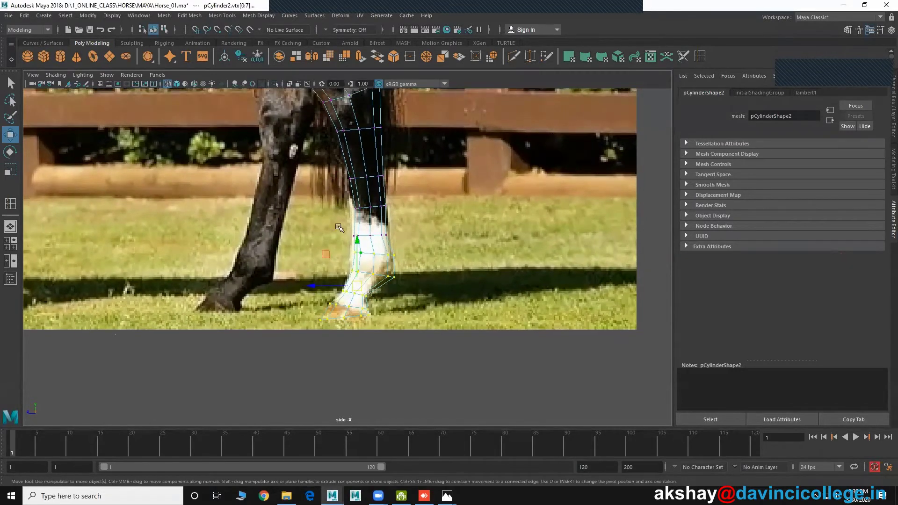
pyautogui.moveTo(339, 228)
pyautogui.mouseDown()
pyautogui.moveTo(411, 239)
pyautogui.moveTo(373, 229)
pyautogui.moveTo(412, 265)
pyautogui.moveTo(381, 257)
pyautogui.mouseUp()
# - Zoom out and reselect the vertex ring at the knee
pyautogui.scroll(-1, 366, 222)
pyautogui.scroll(-1, 327, 251)
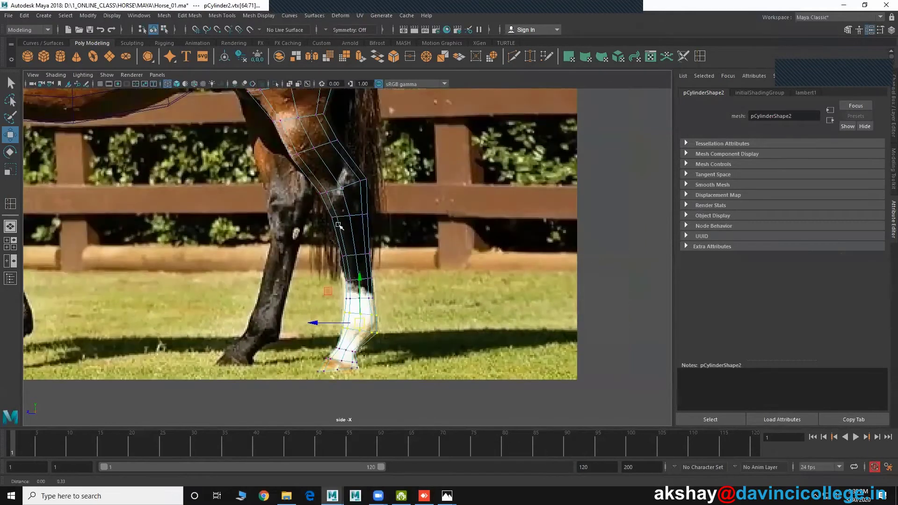
pyautogui.scroll(-1, 330, 219)
pyautogui.moveTo(324, 216); pyautogui.dragTo(383, 235)
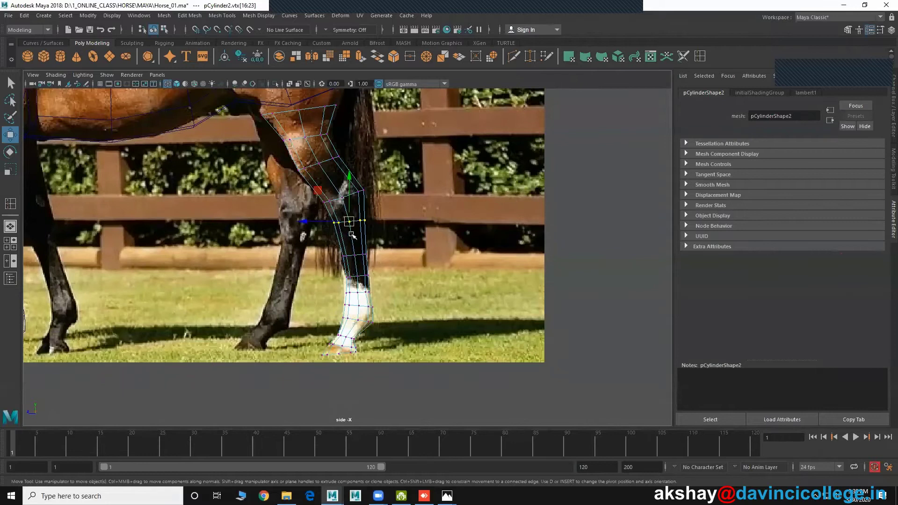
pyautogui.scroll(-1, 351, 235)
pyautogui.scroll(-1, 327, 232)
pyautogui.scroll(-1, 317, 228)
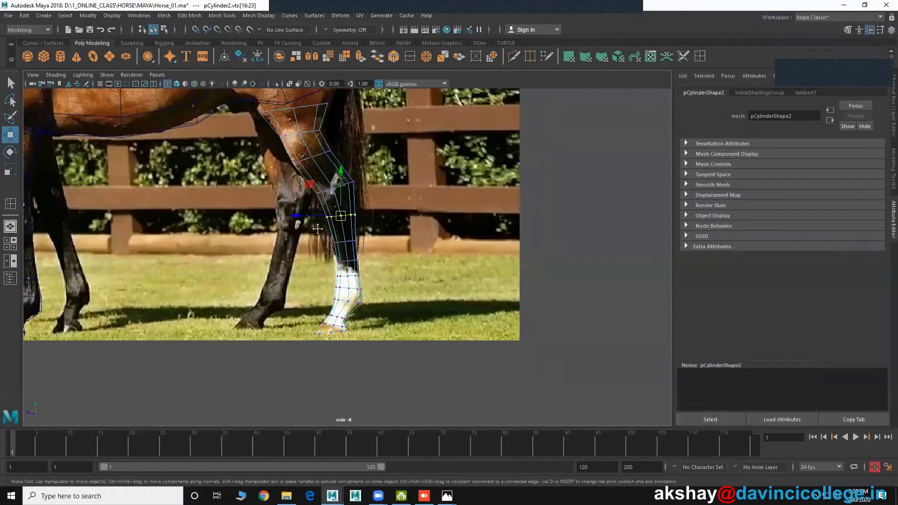
pyautogui.scroll(1, 317, 228)
# - Insert three edge loops around the leg
pyautogui.click(221, 15)
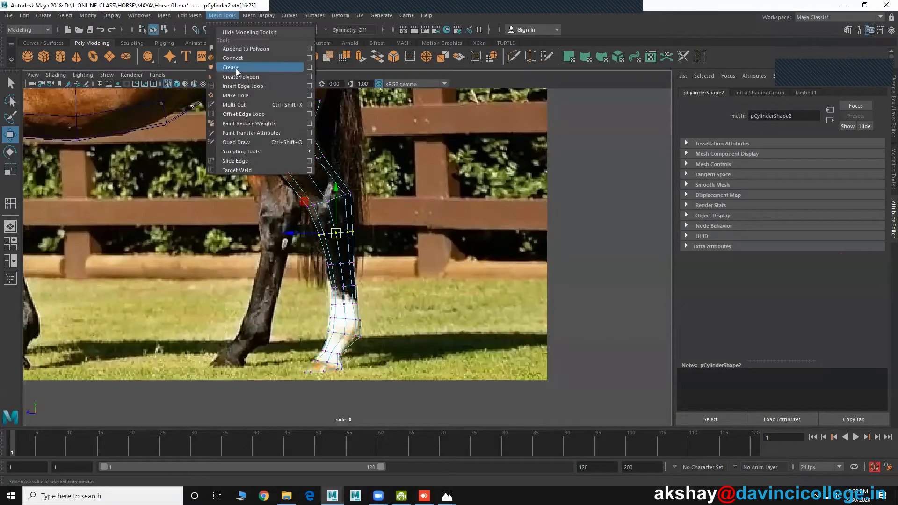
pyautogui.click(242, 86)
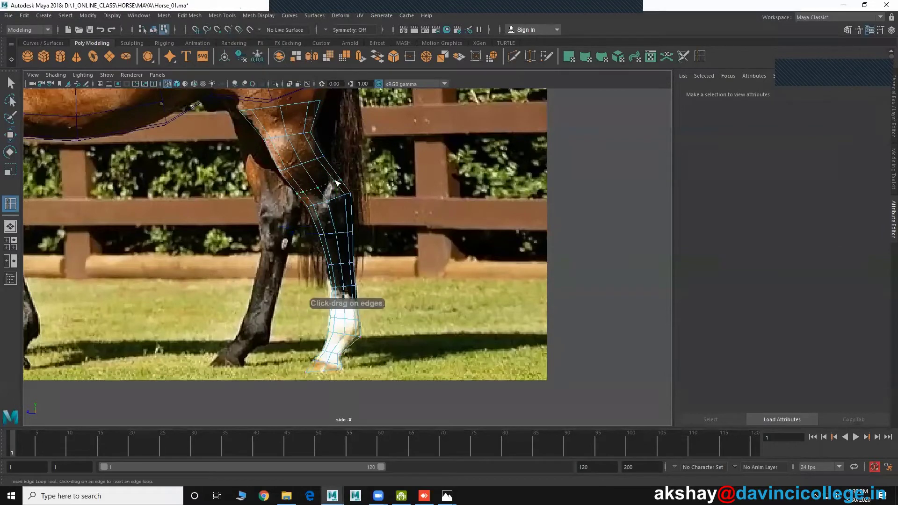
pyautogui.click(338, 187)
pyautogui.click(349, 213)
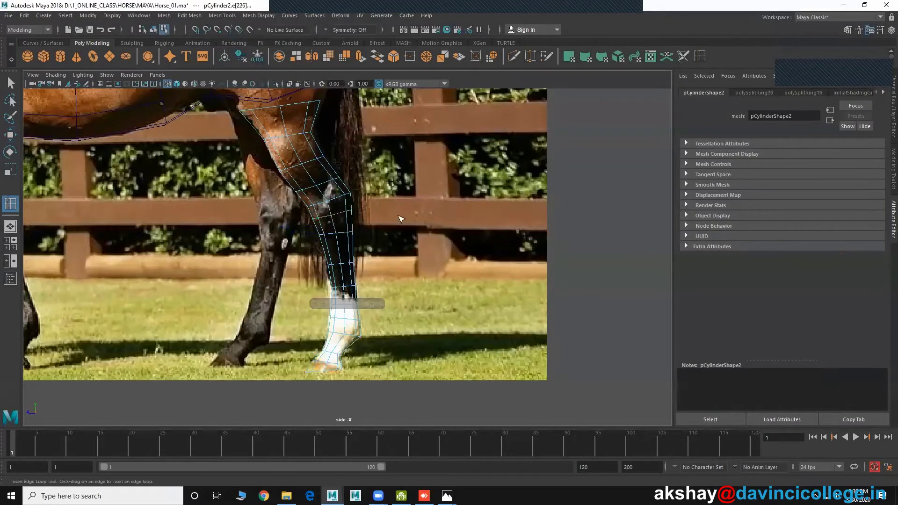
pyautogui.keyDown('alt'); pyautogui.moveTo(408, 214); pyautogui.dragTo(415, 260, button='middle'); pyautogui.keyUp('alt')
pyautogui.scroll(-2, 394, 216)
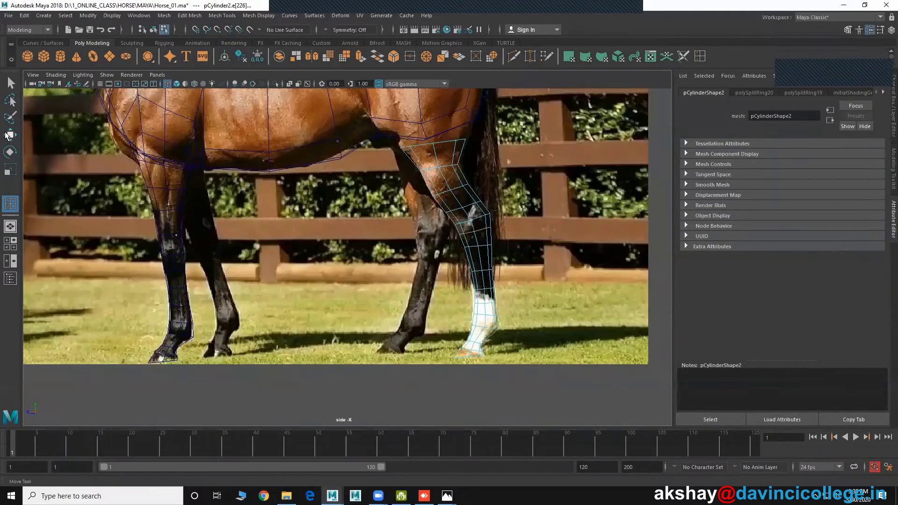
# - Shift the front leg's lower vertices to fit the photo's foreleg and select the front-knee vertices
pyautogui.click(181, 210)
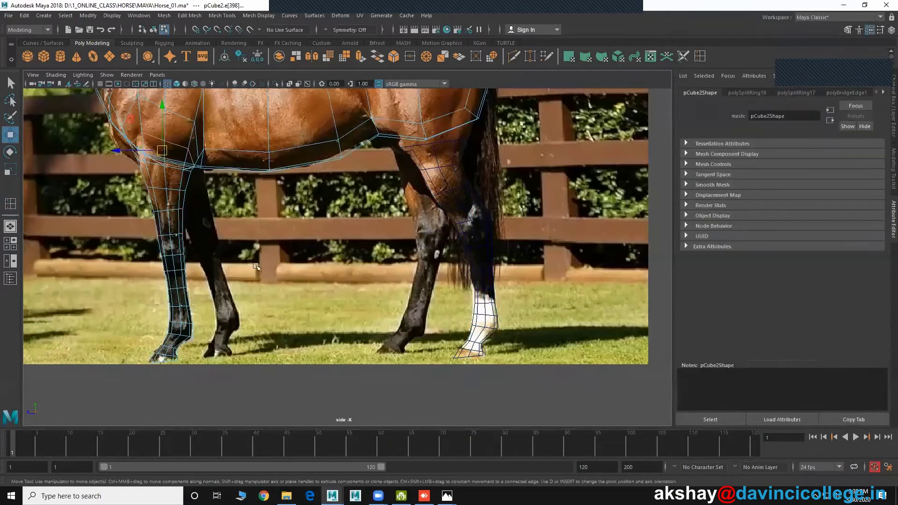
pyautogui.keyDown('alt'); pyautogui.moveTo(256, 267); pyautogui.dragTo(285, 173, button='middle'); pyautogui.keyUp('alt')
pyautogui.scroll(2, 165, 218)
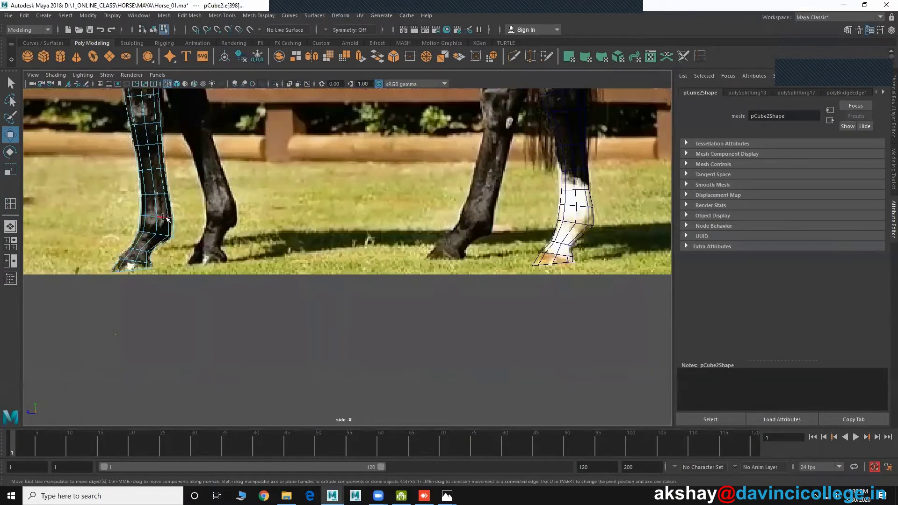
pyautogui.moveTo(166, 218); pyautogui.dragTo(140, 218, button='right')
pyautogui.moveTo(128, 227); pyautogui.dragTo(176, 239)
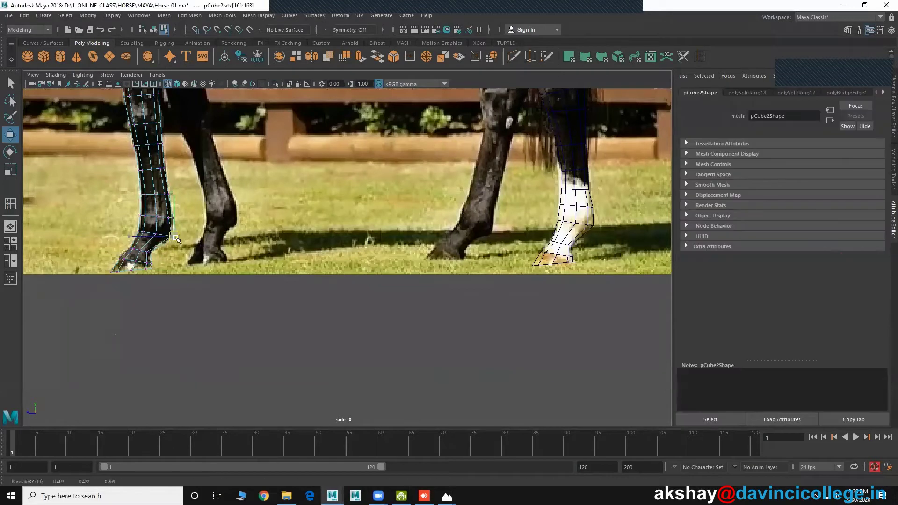
pyautogui.keyDown('alt'); pyautogui.moveTo(176, 238); pyautogui.dragTo(364, 312, button='middle'); pyautogui.keyUp('alt')
pyautogui.scroll(-3, 281, 276)
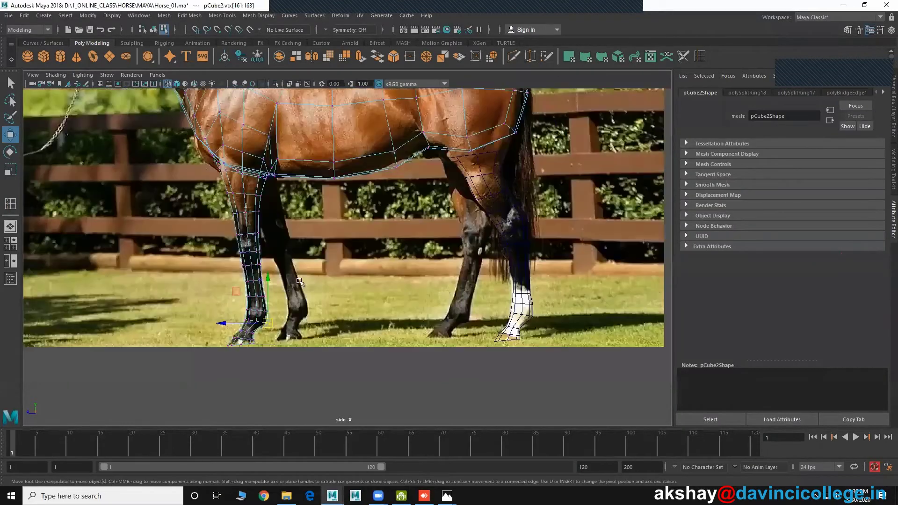
pyautogui.click(245, 254)
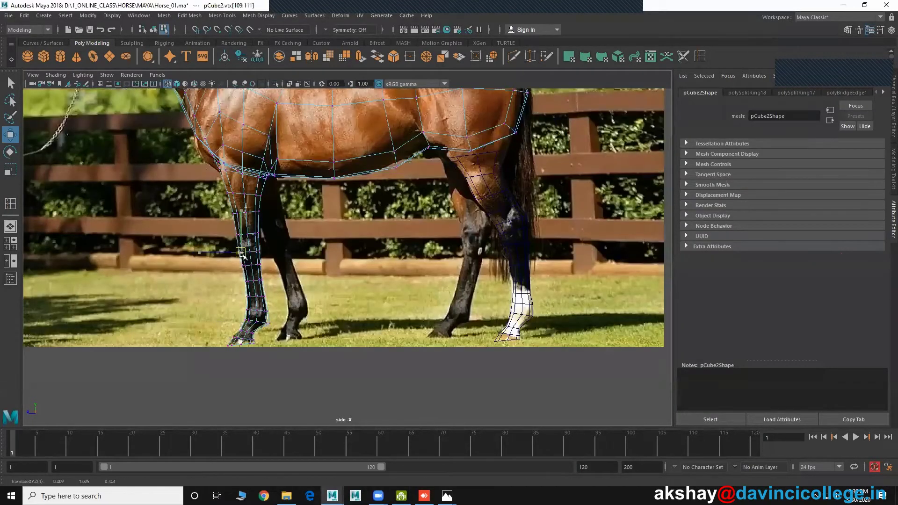
pyautogui.scroll(-1, 311, 264)
pyautogui.scroll(-3, 311, 264)
# - Maximize the perspective view, frame the horse body and switch it to face selection
pyautogui.press('space')
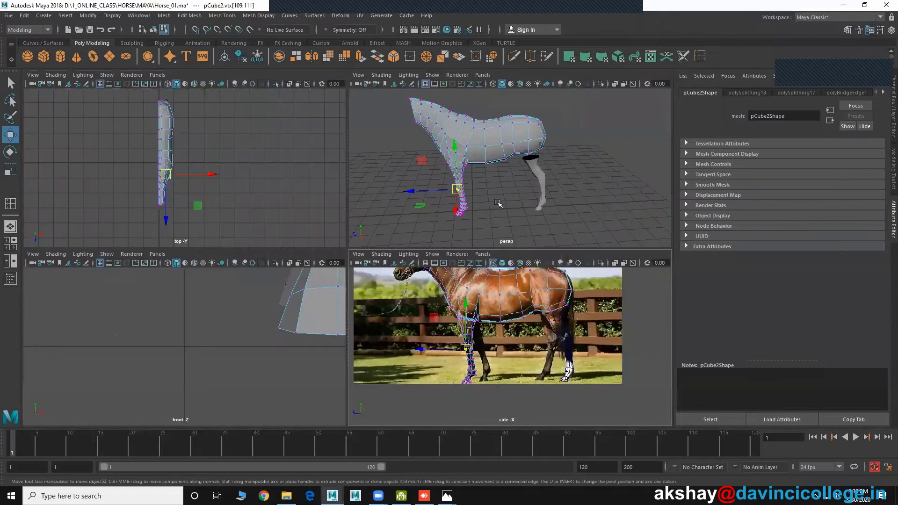
pyautogui.press('space')
pyautogui.moveTo(393, 252)
pyautogui.keyDown('alt'); pyautogui.mouseDown()
pyautogui.moveTo(400, 270)
pyautogui.moveTo(497, 257)
pyautogui.moveTo(419, 246)
pyautogui.mouseUp(); pyautogui.keyUp('alt')
pyautogui.click(455, 244)
pyautogui.click(416, 262)
pyautogui.press('f')
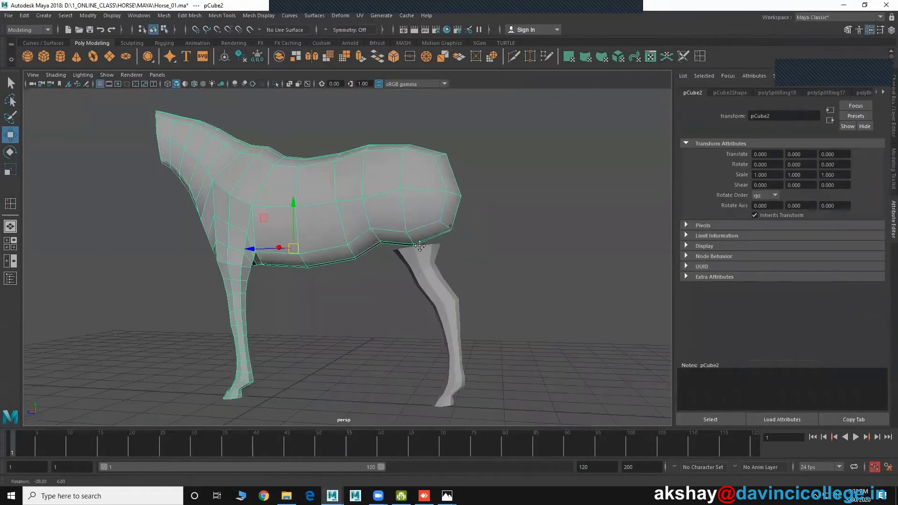
pyautogui.scroll(5, 426, 229)
pyautogui.scroll(3, 340, 225)
pyautogui.moveTo(341, 226); pyautogui.dragTo(340, 246, button='right')
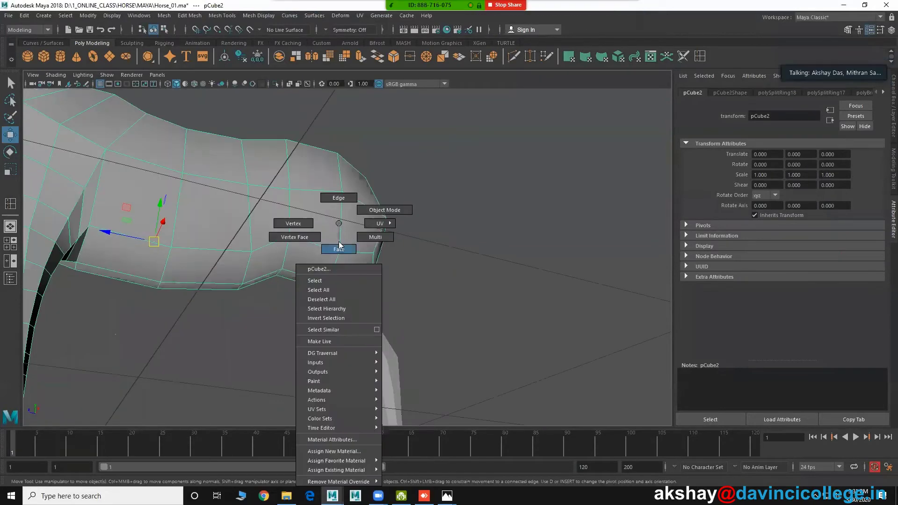
# - Delete the four faces on the rear of the body above the hind leg
pyautogui.click(323, 217)
pyautogui.press('Delete')
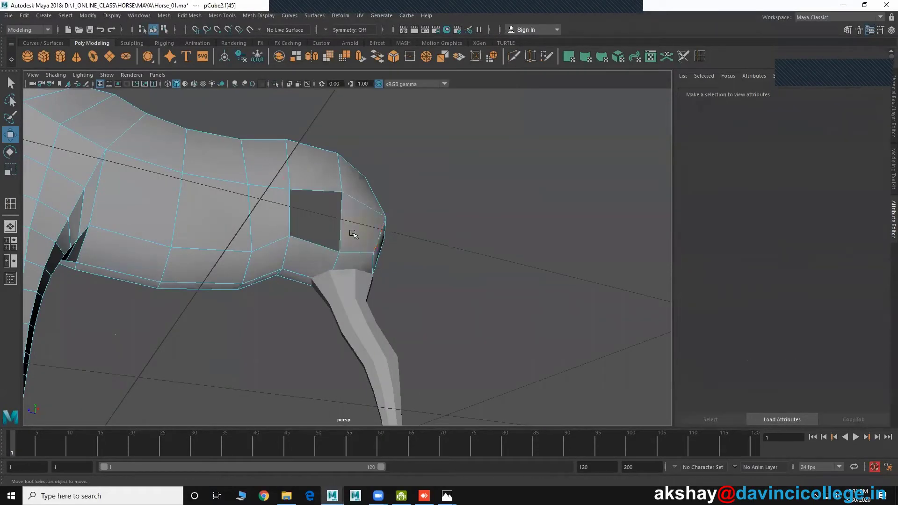
pyautogui.click(348, 229)
pyautogui.press('Delete')
pyautogui.click(349, 256)
pyautogui.press('Delete')
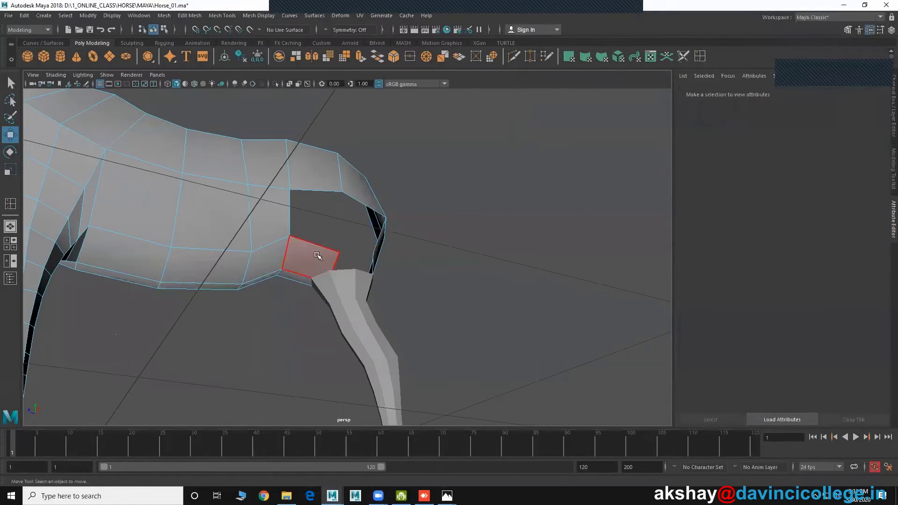
pyautogui.click(324, 256)
pyautogui.press('Delete')
# - Frame and orbit the horse to inspect the opening, returning to object mode
pyautogui.press('f')
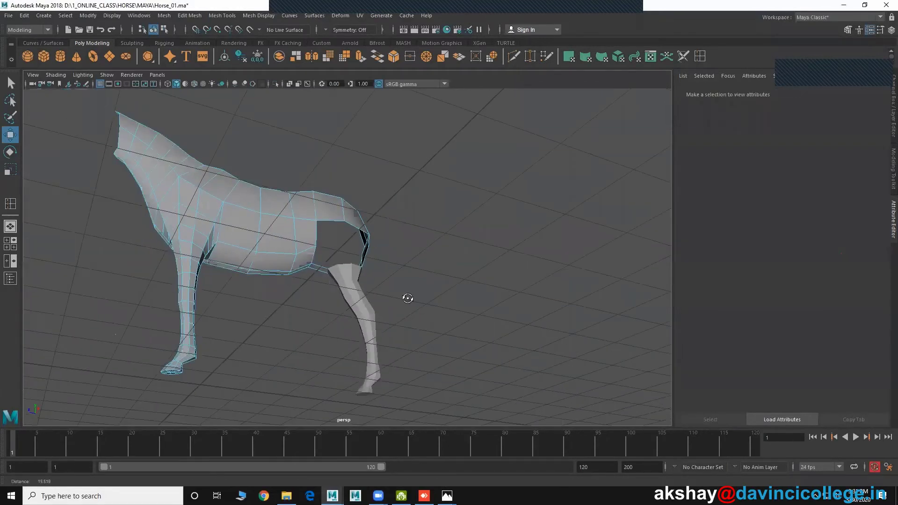
pyautogui.keyDown('alt'); pyautogui.moveTo(336, 325); pyautogui.dragTo(368, 328); pyautogui.keyUp('alt')
pyautogui.keyDown('alt'); pyautogui.moveTo(139, 120); pyautogui.dragTo(103, 90); pyautogui.keyUp('alt')
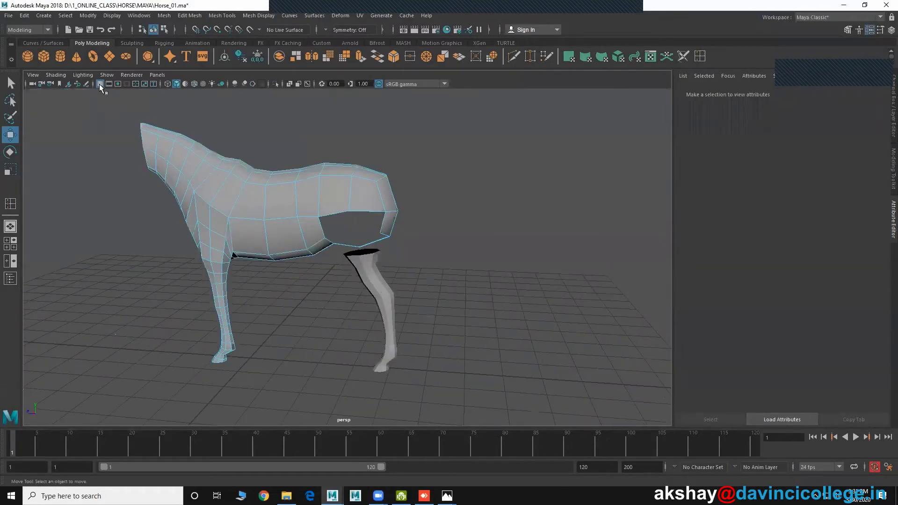
pyautogui.moveTo(330, 201); pyautogui.dragTo(381, 197, button='right')
pyautogui.moveTo(381, 197)
pyautogui.keyDown('alt'); pyautogui.mouseDown()
pyautogui.moveTo(294, 223)
pyautogui.moveTo(271, 216)
pyautogui.moveTo(459, 226)
pyautogui.moveTo(337, 207)
pyautogui.mouseUp(); pyautogui.keyUp('alt')
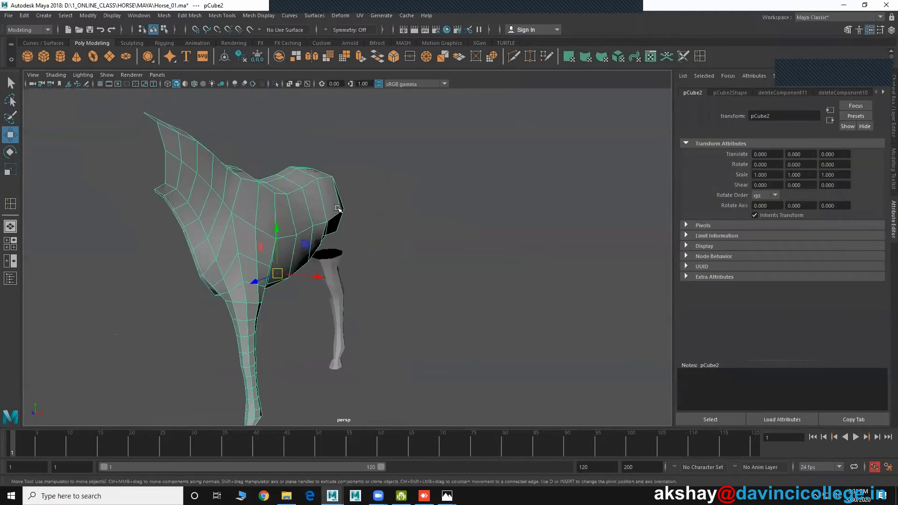
# - Combine the hind leg and the horse body into one mesh
pyautogui.click(335, 261)
pyautogui.hotkey('ctrl', 'z')
pyautogui.click(340, 258)
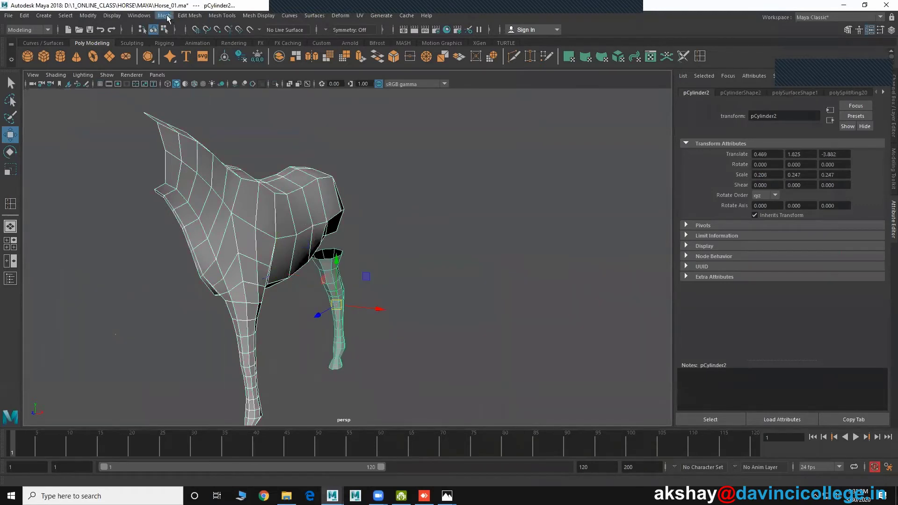
pyautogui.click(164, 15)
pyautogui.click(182, 49)
# - Select the body opening's edge loop together with the leg's top edges
pyautogui.keyDown('alt'); pyautogui.moveTo(280, 215); pyautogui.dragTo(327, 211); pyautogui.keyUp('alt')
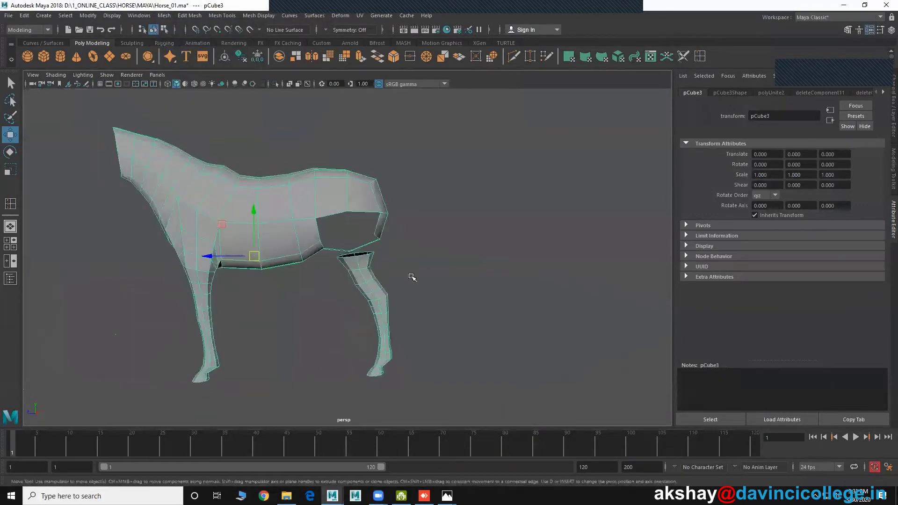
pyautogui.scroll(3, 341, 206)
pyautogui.press('F10')
pyautogui.click(331, 188)
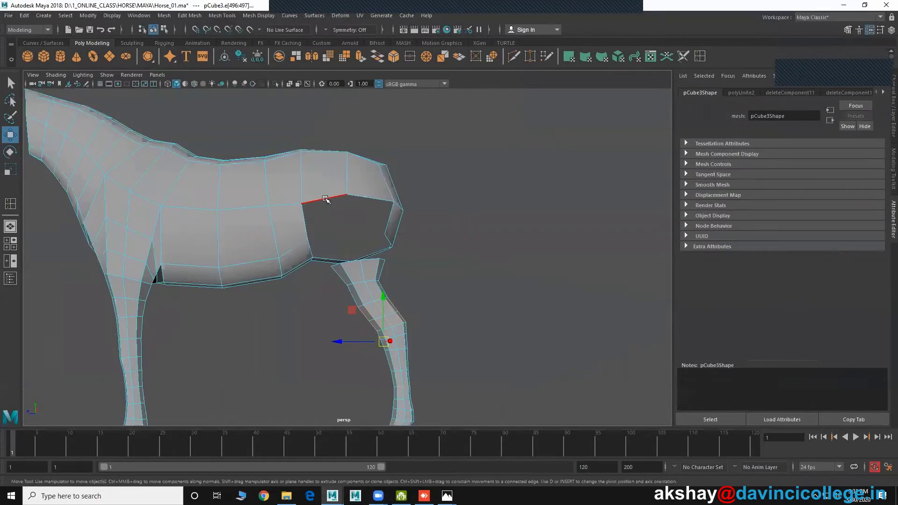
pyautogui.doubleClick(326, 199)
pyautogui.keyDown('alt'); pyautogui.moveTo(326, 201); pyautogui.dragTo(323, 243); pyautogui.keyUp('alt')
pyautogui.keyDown('shift'); pyautogui.click(323, 255); pyautogui.keyUp('shift')
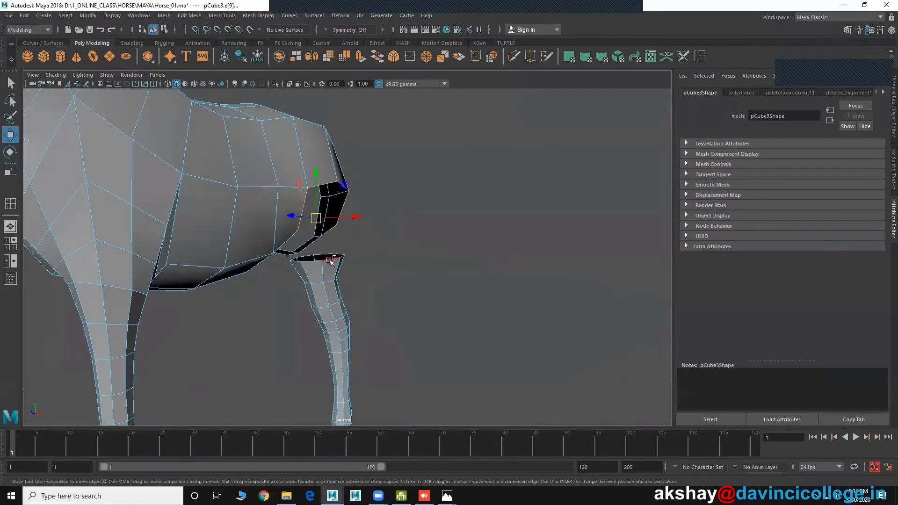
pyautogui.keyDown('shift'); pyautogui.click(329, 261); pyautogui.keyUp('shift')
pyautogui.keyDown('alt'); pyautogui.moveTo(528, 223); pyautogui.dragTo(374, 211); pyautogui.keyUp('alt')
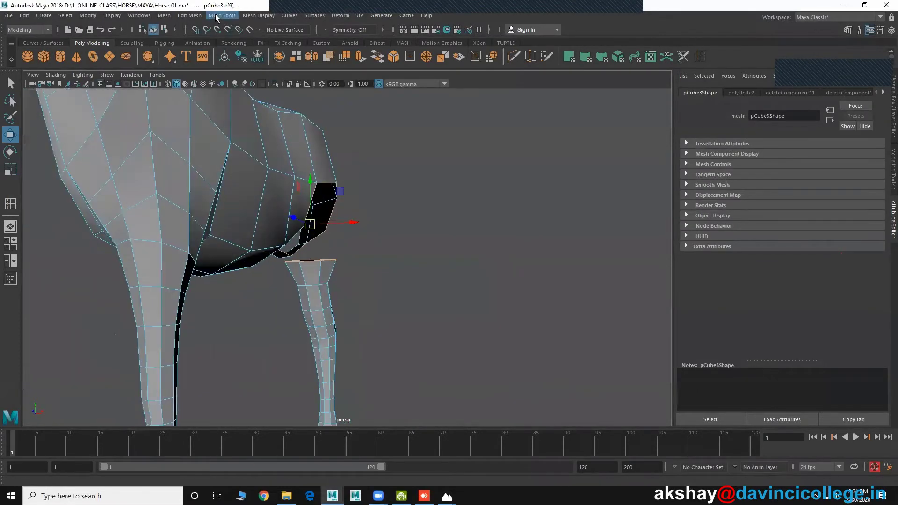
# - Bridge the body opening to the top of the hind leg
pyautogui.click(190, 16)
pyautogui.click(207, 58)
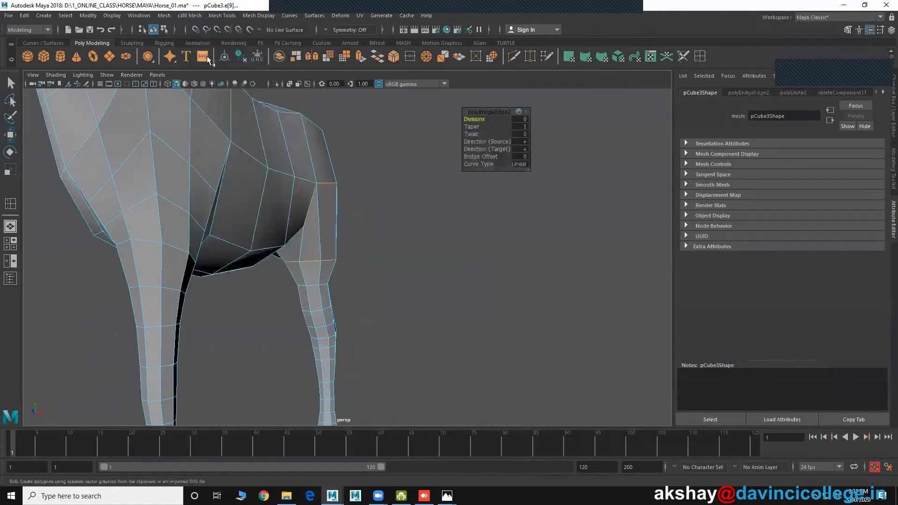
pyautogui.moveTo(414, 244)
pyautogui.keyDown('alt'); pyautogui.mouseDown()
pyautogui.moveTo(353, 261)
pyautogui.moveTo(457, 255)
pyautogui.moveTo(294, 260)
pyautogui.moveTo(290, 281)
pyautogui.moveTo(327, 261)
pyautogui.mouseUp(); pyautogui.keyUp('alt')
pyautogui.scroll(3, 280, 234)
# - Insert two edge loops across the hind leg, then return to object selection
pyautogui.click(220, 16)
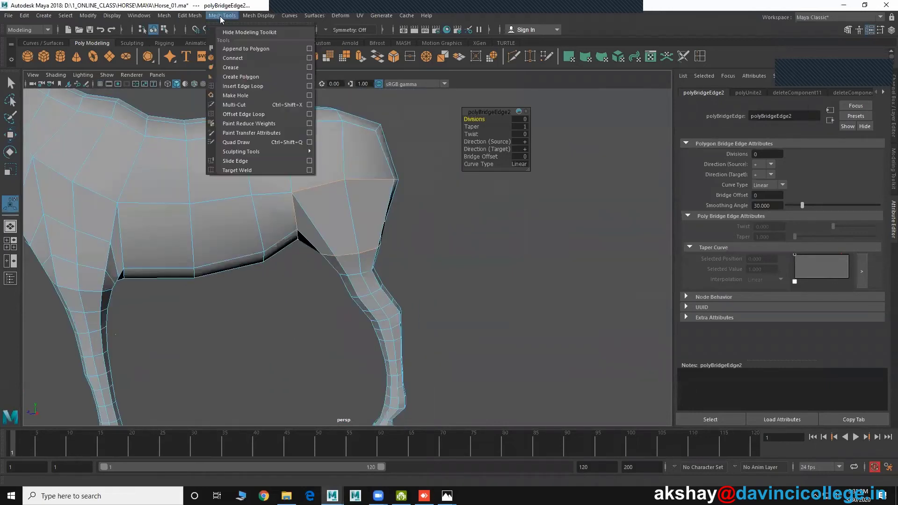
pyautogui.click(262, 86)
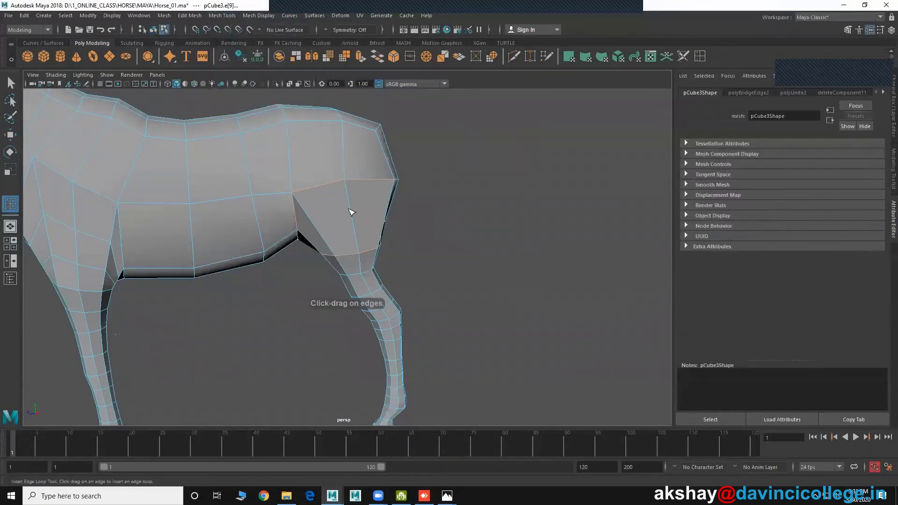
pyautogui.click(355, 214)
pyautogui.click(357, 233)
pyautogui.moveTo(356, 234)
pyautogui.keyDown('alt'); pyautogui.mouseDown()
pyautogui.moveTo(351, 241)
pyautogui.moveTo(234, 211)
pyautogui.mouseUp(); pyautogui.keyUp('alt')
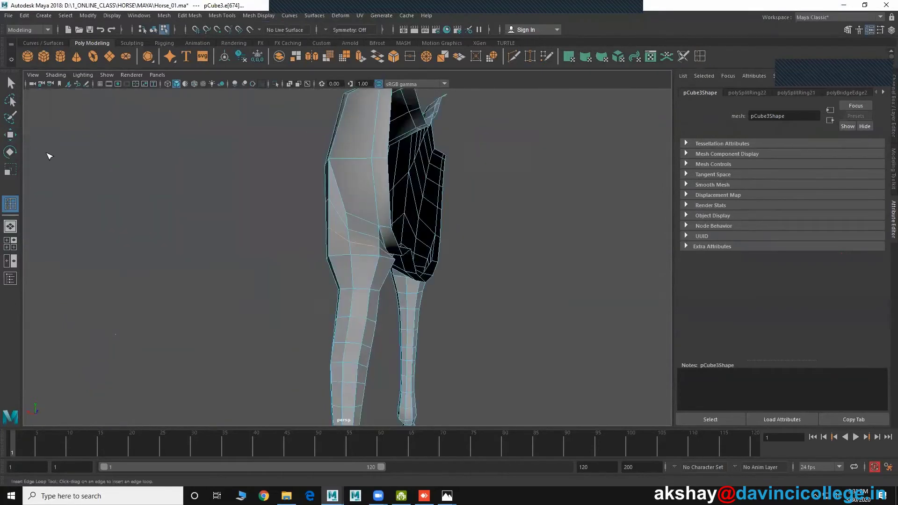
pyautogui.click(10, 134)
pyautogui.click(337, 127)
pyautogui.press('F8')
pyautogui.moveTo(351, 139)
pyautogui.keyDown('alt'); pyautogui.mouseDown()
pyautogui.moveTo(301, 236)
pyautogui.moveTo(441, 250)
pyautogui.moveTo(385, 219)
pyautogui.moveTo(395, 211)
pyautogui.mouseUp(); pyautogui.keyUp('alt')
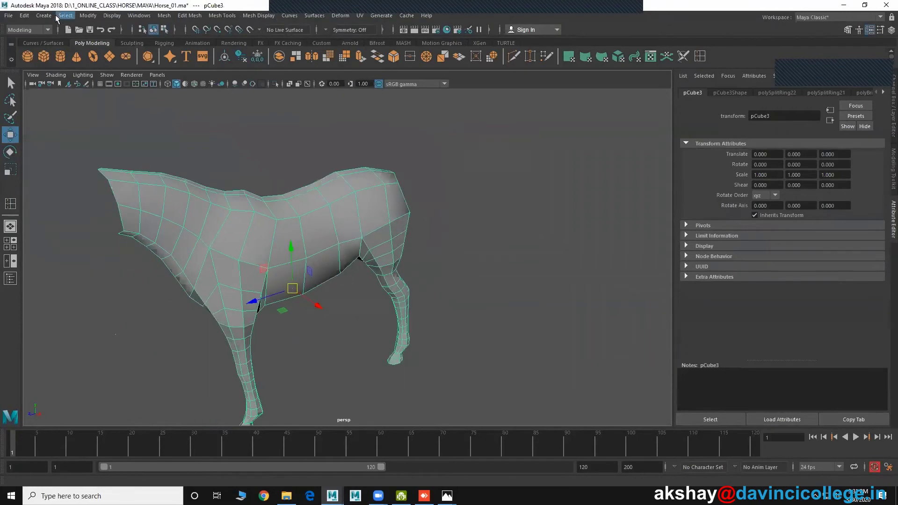
# - Create pCube4 with Duplicate Special as an instance at Scale X -1, then reselect pCube3
pyautogui.click(24, 16)
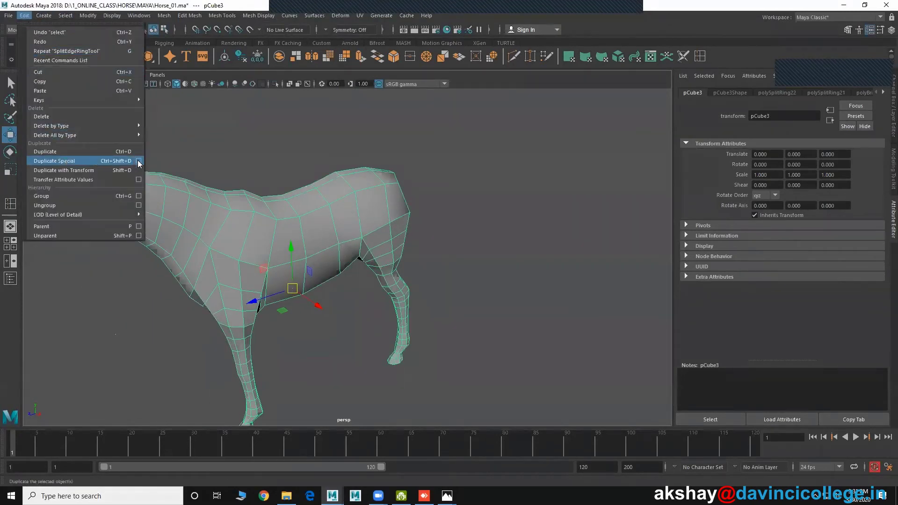
pyautogui.click(550, 179)
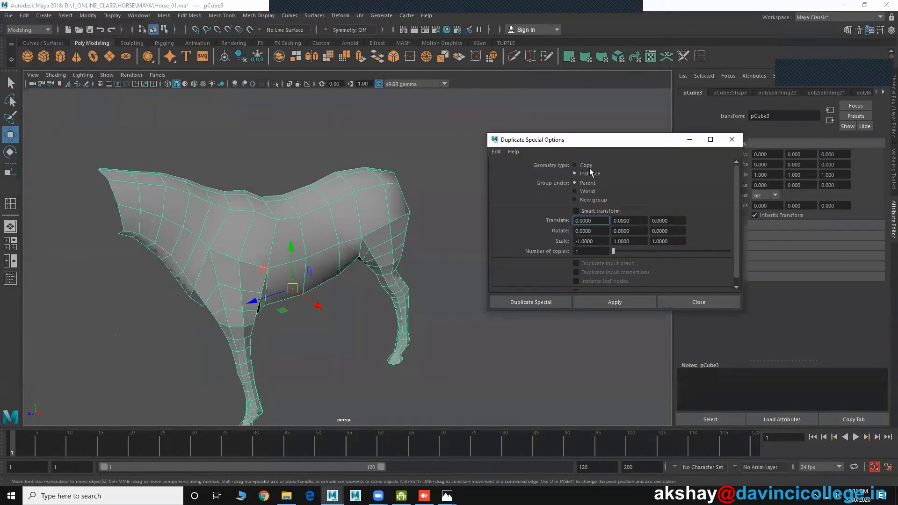
pyautogui.click(496, 152)
pyautogui.click(512, 171)
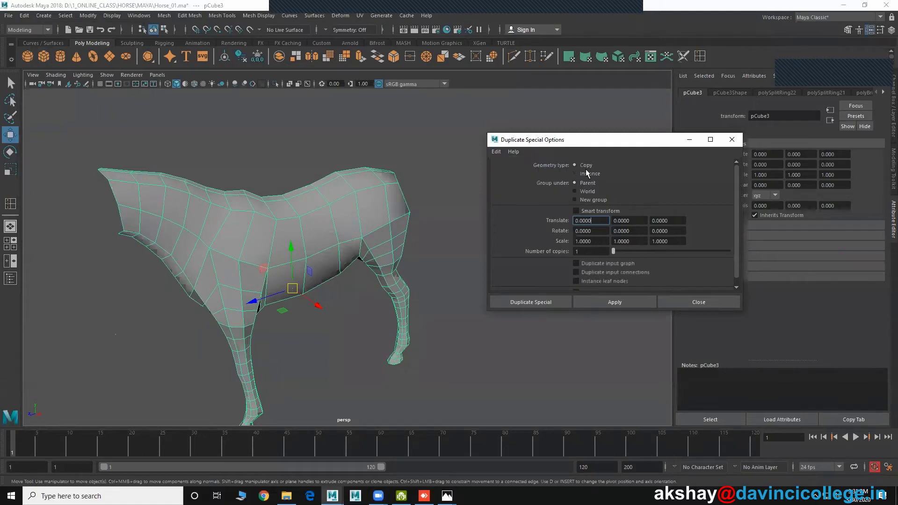
pyautogui.keyDown('alt'); pyautogui.moveTo(301, 260); pyautogui.dragTo(374, 327); pyautogui.keyUp('alt')
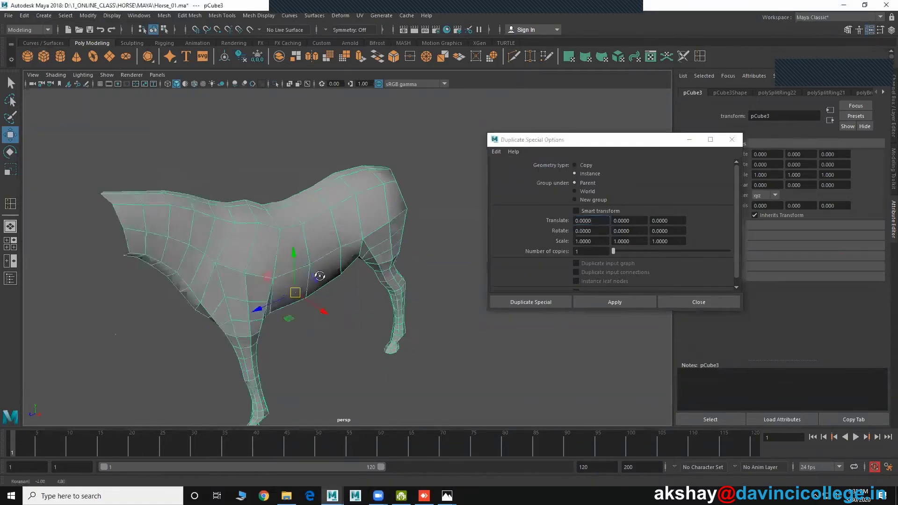
pyautogui.click(575, 241)
pyautogui.write('-1.0000')
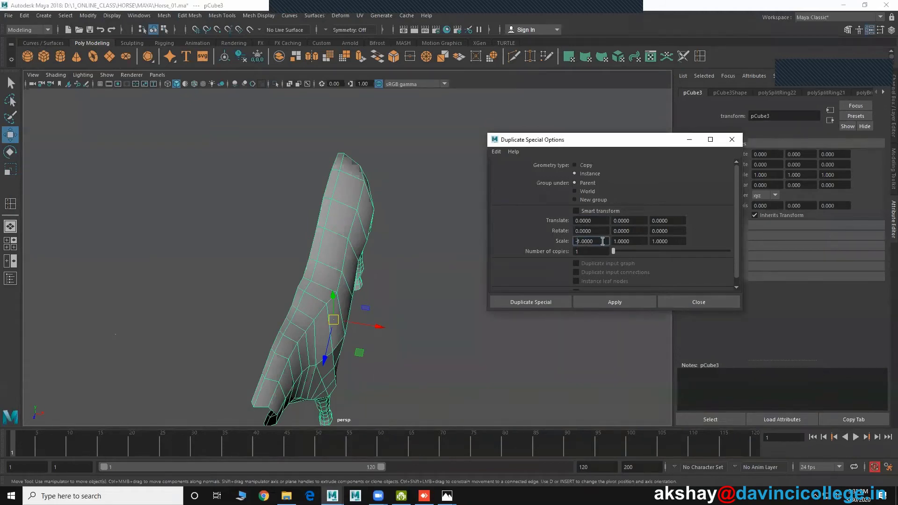
pyautogui.click(535, 301)
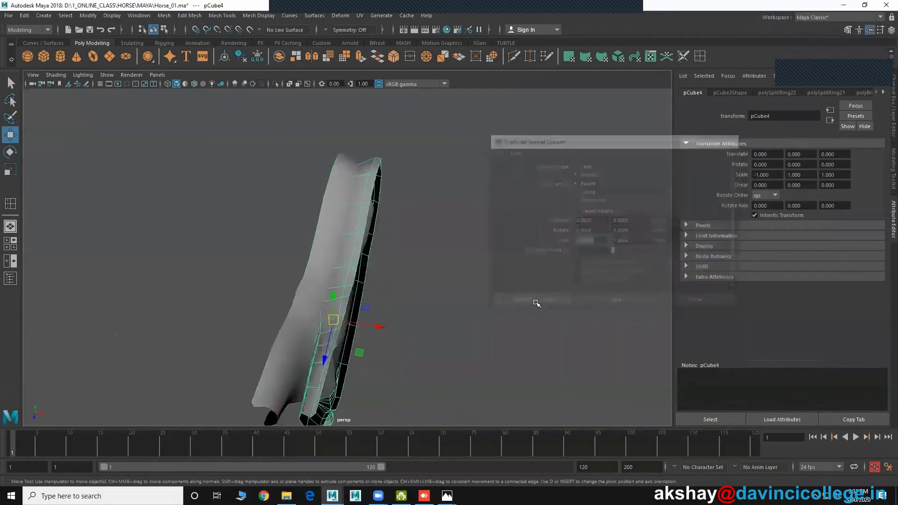
pyautogui.moveTo(441, 291)
pyautogui.keyDown('alt'); pyautogui.mouseDown()
pyautogui.moveTo(437, 265)
pyautogui.moveTo(447, 263)
pyautogui.mouseUp(); pyautogui.keyUp('alt')
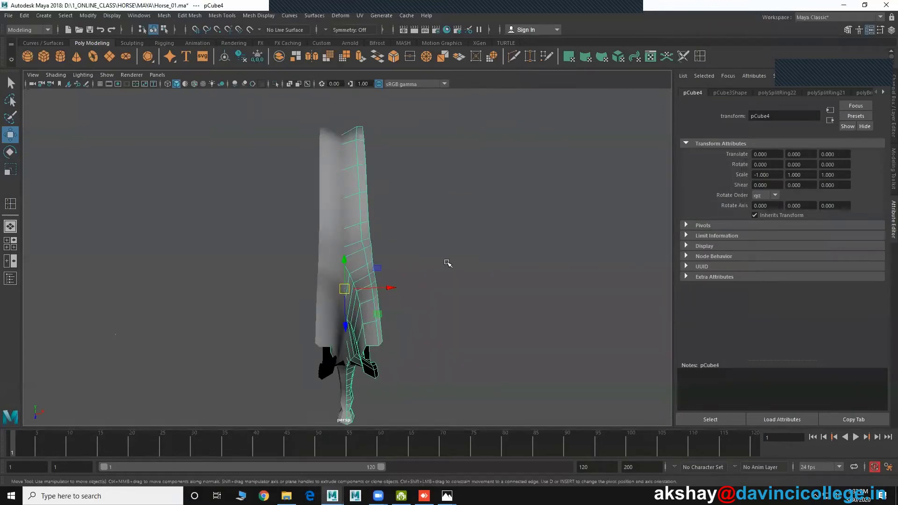
pyautogui.click(409, 259)
pyautogui.click(353, 235)
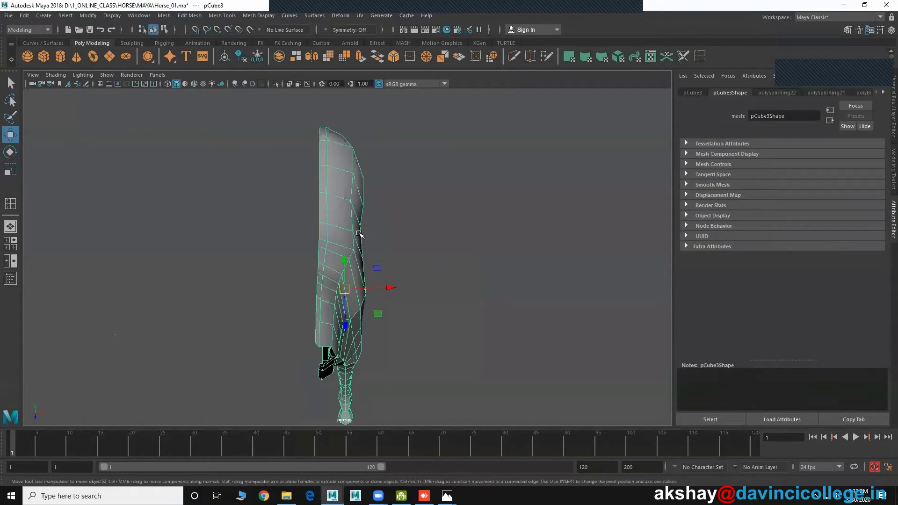
# - Snap the horse mesh's pivot onto its body surface using D with V point snapping
pyautogui.keyDown('alt'); pyautogui.moveTo(367, 227); pyautogui.dragTo(321, 219); pyautogui.keyUp('alt')
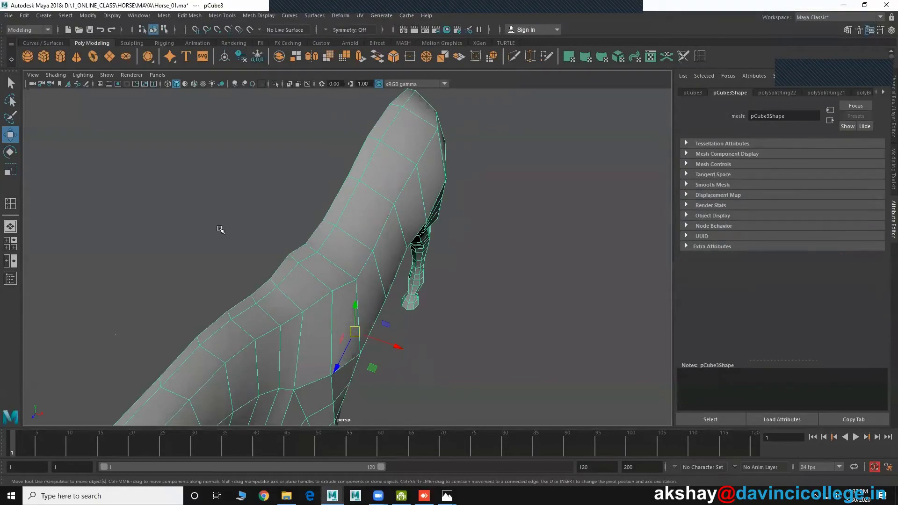
pyautogui.press('d')
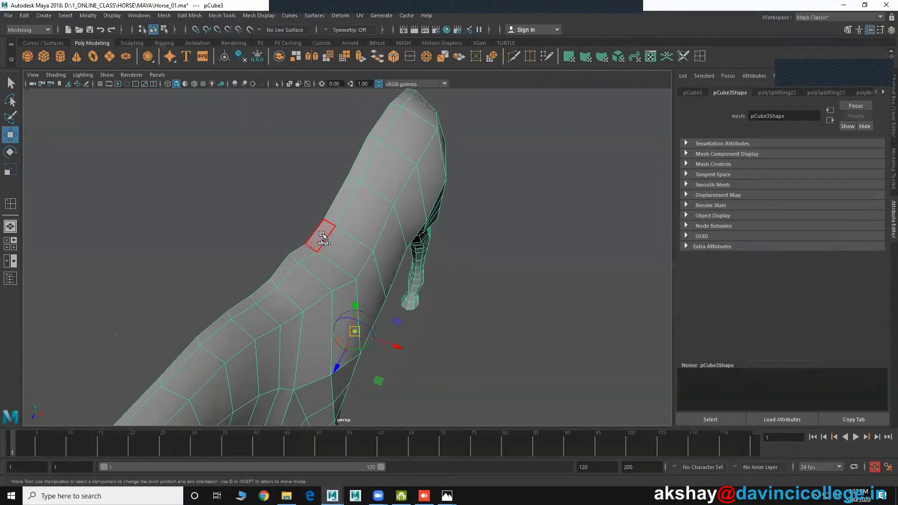
pyautogui.press('v')
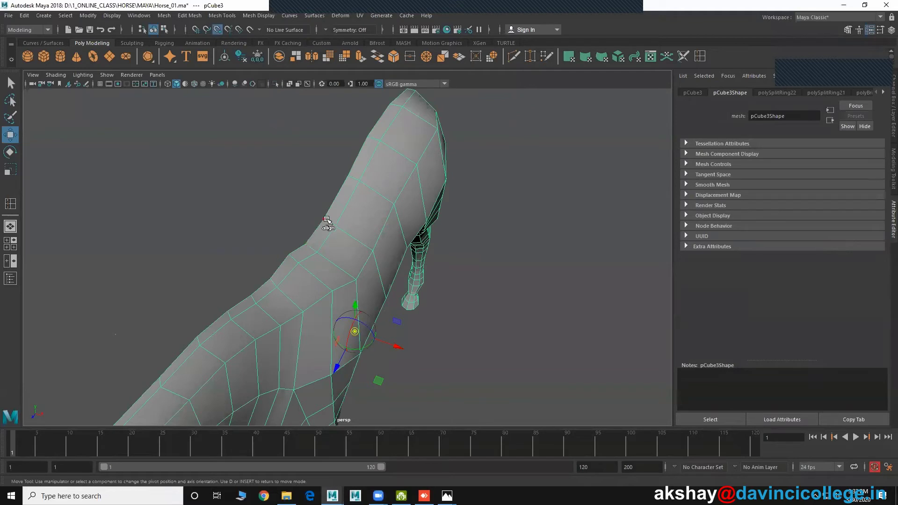
pyautogui.click(323, 219)
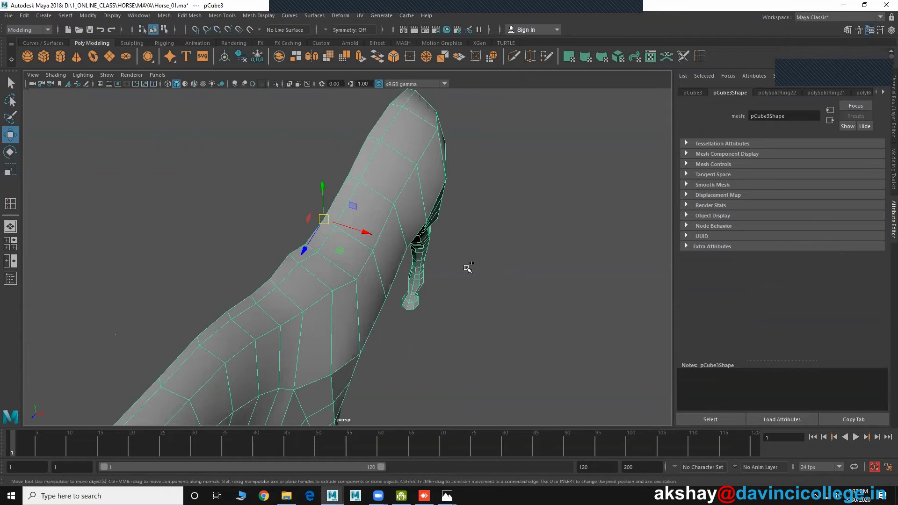
pyautogui.hotkey('ctrl', 'd')
# - Reselect the horse mesh and switch it to vertex mode
pyautogui.scroll(-5, 514, 271)
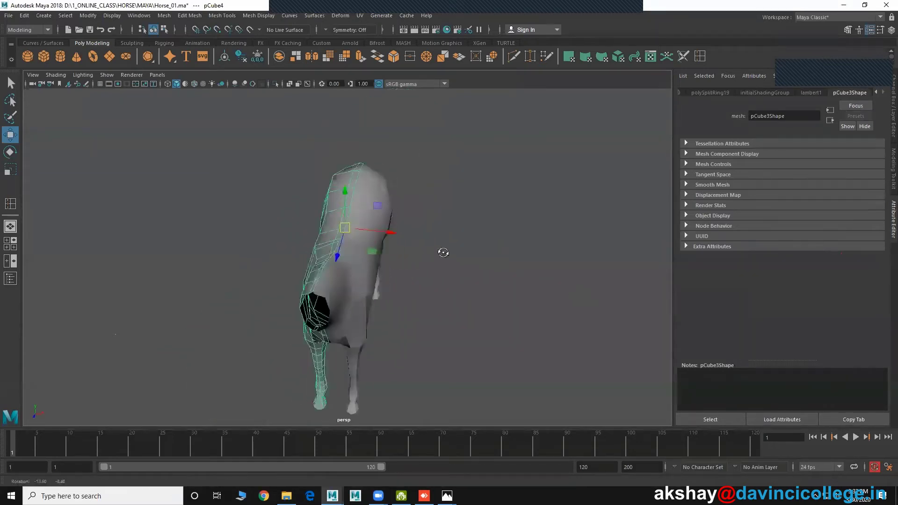
pyautogui.click(463, 252)
pyautogui.moveTo(480, 255)
pyautogui.keyDown('alt'); pyautogui.mouseDown()
pyautogui.moveTo(393, 260)
pyautogui.moveTo(401, 279)
pyautogui.moveTo(360, 257)
pyautogui.moveTo(356, 278)
pyautogui.moveTo(451, 277)
pyautogui.moveTo(331, 257)
pyautogui.moveTo(373, 271)
pyautogui.moveTo(355, 267)
pyautogui.moveTo(388, 265)
pyautogui.moveTo(361, 250)
pyautogui.mouseUp(); pyautogui.keyUp('alt')
pyautogui.scroll(5, 360, 257)
pyautogui.click(361, 258)
pyautogui.scroll(2, 374, 238)
pyautogui.rightClick(385, 229)
pyautogui.moveTo(384, 229); pyautogui.dragTo(393, 245, button='right')
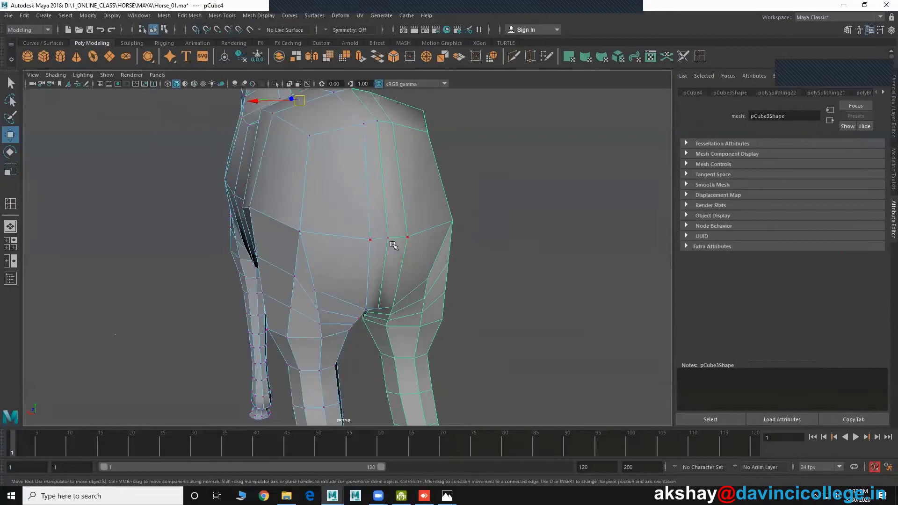
# - Lower a torso vertex from the side view, then return the mesh to object mode
pyautogui.click(370, 240)
pyautogui.moveTo(370, 239)
pyautogui.keyDown('alt'); pyautogui.mouseDown()
pyautogui.moveTo(402, 281)
pyautogui.moveTo(384, 290)
pyautogui.moveTo(370, 319)
pyautogui.moveTo(313, 196)
pyautogui.moveTo(360, 136)
pyautogui.mouseUp(); pyautogui.keyUp('alt')
pyautogui.click(291, 186)
pyautogui.moveTo(290, 206)
pyautogui.mouseDown()
pyautogui.moveTo(287, 215)
pyautogui.moveTo(268, 178)
pyautogui.moveTo(264, 275)
pyautogui.mouseUp()
pyautogui.click(261, 295)
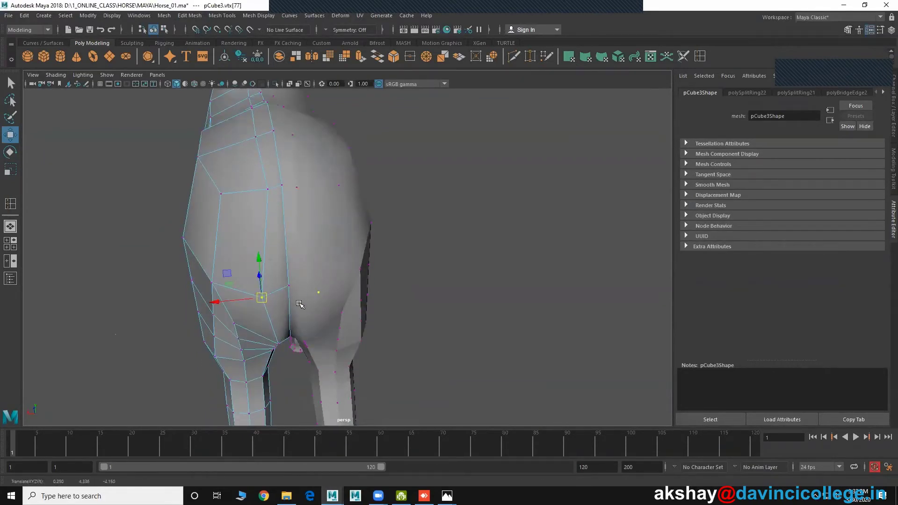
pyautogui.keyDown('alt'); pyautogui.moveTo(300, 304); pyautogui.dragTo(296, 275); pyautogui.keyUp('alt')
pyautogui.moveTo(301, 202)
pyautogui.keyDown('alt'); pyautogui.mouseDown()
pyautogui.moveTo(333, 202)
pyautogui.moveTo(265, 198)
pyautogui.moveTo(238, 234)
pyautogui.moveTo(208, 220)
pyautogui.mouseUp(); pyautogui.keyUp('alt')
pyautogui.moveTo(208, 221); pyautogui.dragTo(264, 207, button='right')
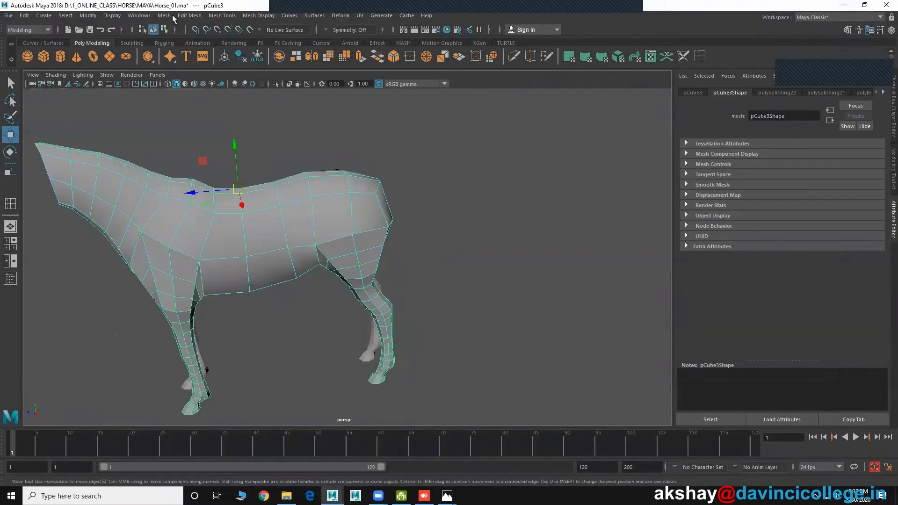
# - Brush the horse's torso and belly with the Sculpting shelf's Relax tool to even the faces
pyautogui.click(131, 43)
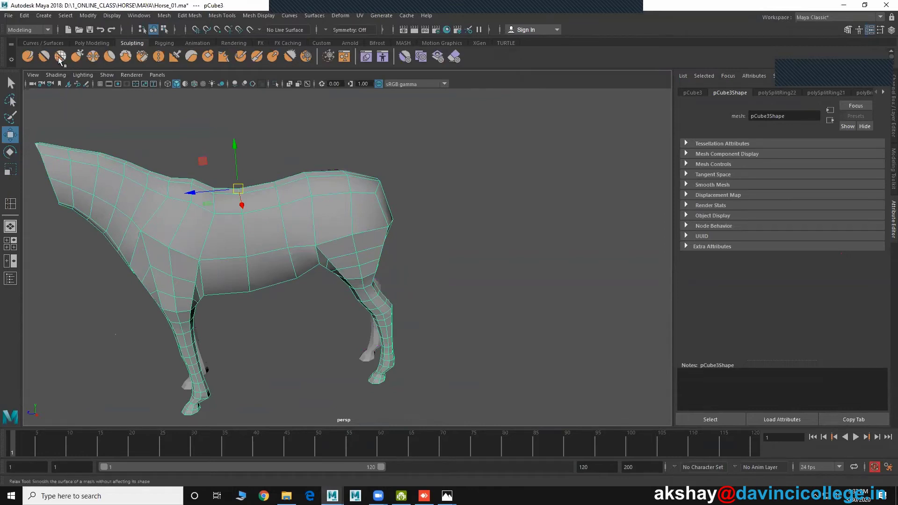
pyautogui.click(60, 56)
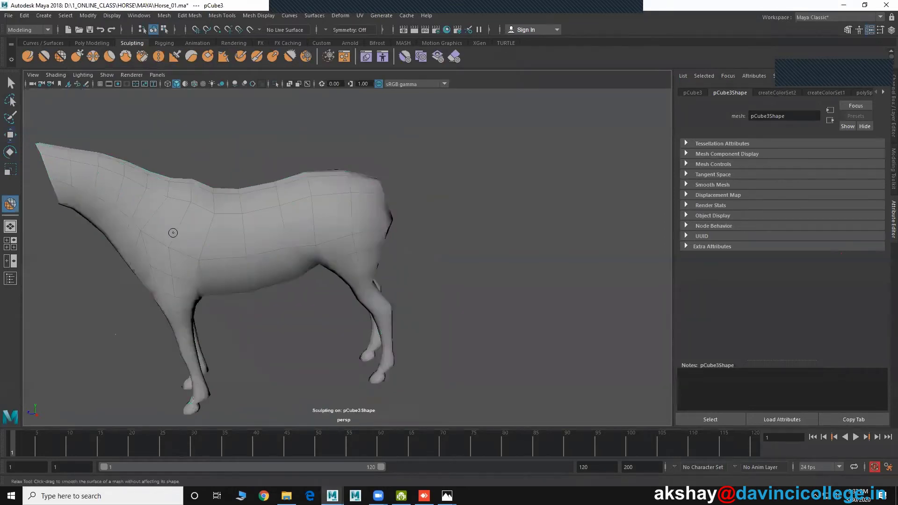
pyautogui.keyDown('alt'); pyautogui.moveTo(168, 263); pyautogui.dragTo(172, 252, button='right'); pyautogui.keyUp('alt')
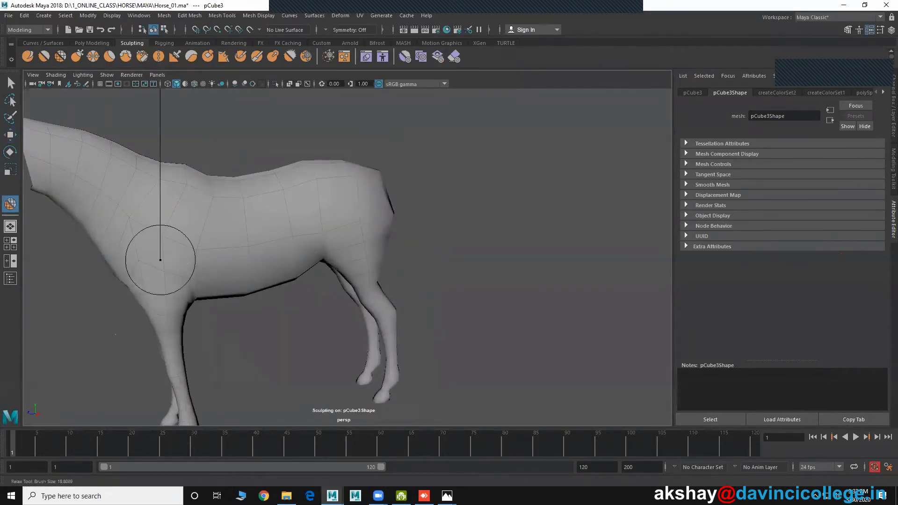
pyautogui.scroll(-5, 155, 223)
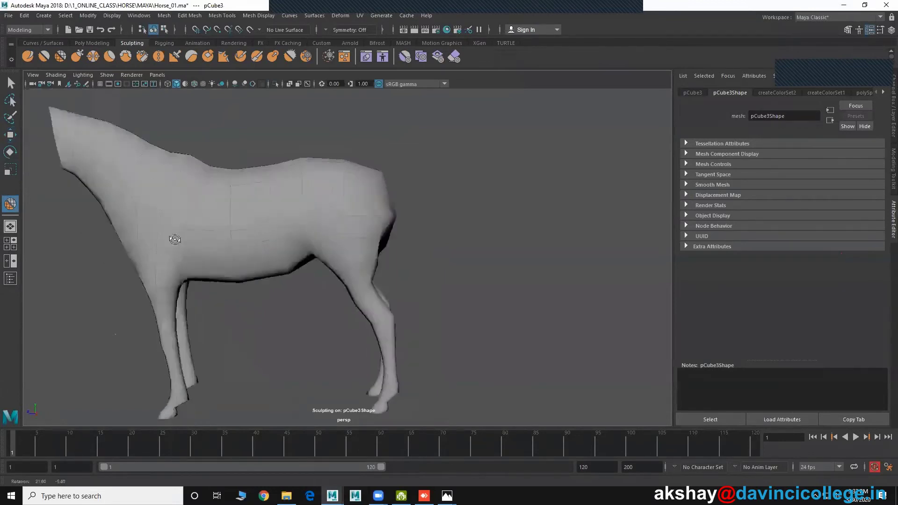
pyautogui.moveTo(156, 222)
pyautogui.keyDown('alt'); pyautogui.mouseDown()
pyautogui.moveTo(337, 224)
pyautogui.moveTo(323, 244)
pyautogui.moveTo(316, 214)
pyautogui.mouseUp(); pyautogui.keyUp('alt')
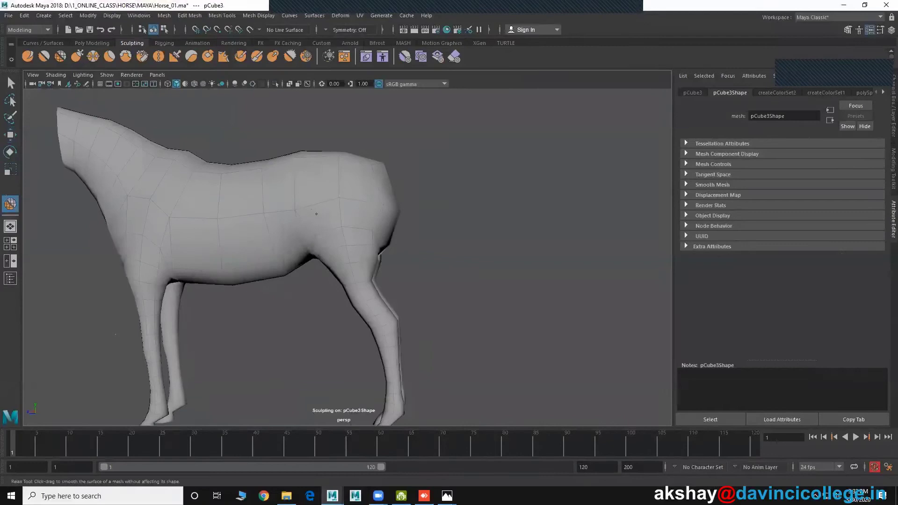
pyautogui.scroll(3, 316, 214)
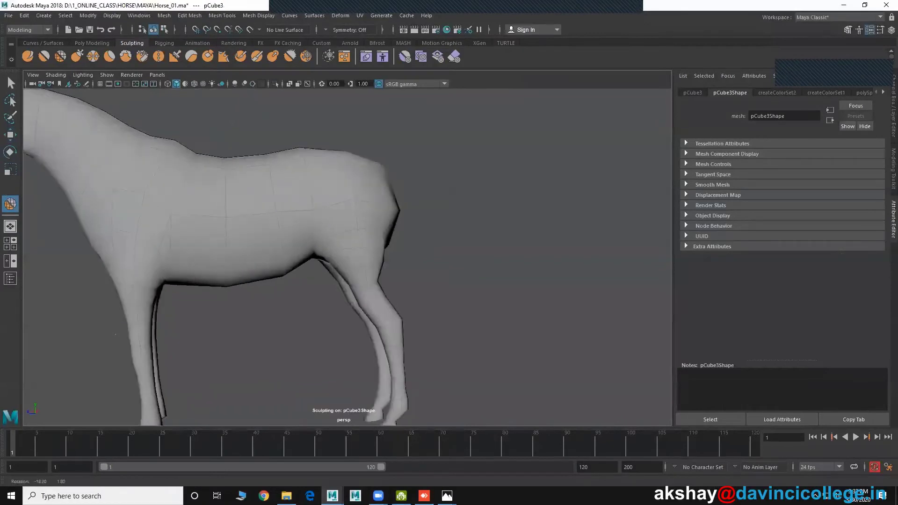
pyautogui.moveTo(197, 225)
pyautogui.keyDown('alt'); pyautogui.mouseDown()
pyautogui.moveTo(182, 231)
pyautogui.moveTo(176, 201)
pyautogui.moveTo(167, 196)
pyautogui.moveTo(176, 227)
pyautogui.moveTo(263, 207)
pyautogui.moveTo(181, 227)
pyautogui.moveTo(237, 198)
pyautogui.moveTo(150, 271)
pyautogui.moveTo(351, 221)
pyautogui.moveTo(367, 193)
pyautogui.moveTo(296, 220)
pyautogui.mouseUp(); pyautogui.keyUp('alt')
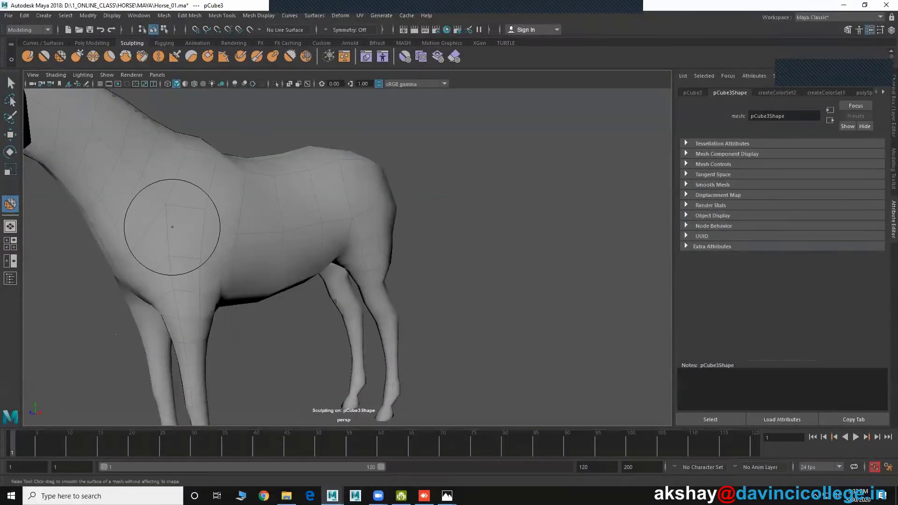
pyautogui.scroll(3, 341, 207)
pyautogui.scroll(2, 355, 214)
pyautogui.scroll(2, 297, 221)
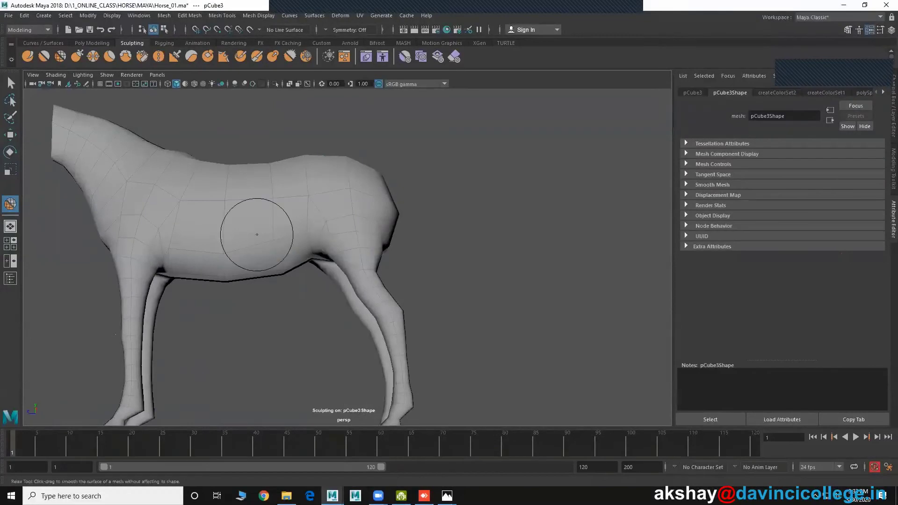
pyautogui.scroll(2, 262, 239)
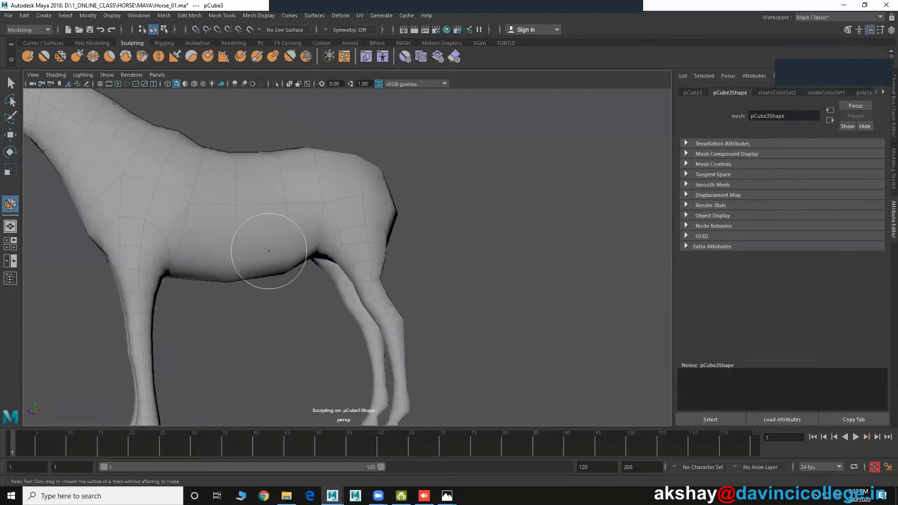
pyautogui.click(10, 134)
pyautogui.click(402, 183)
pyautogui.scroll(-3, 402, 183)
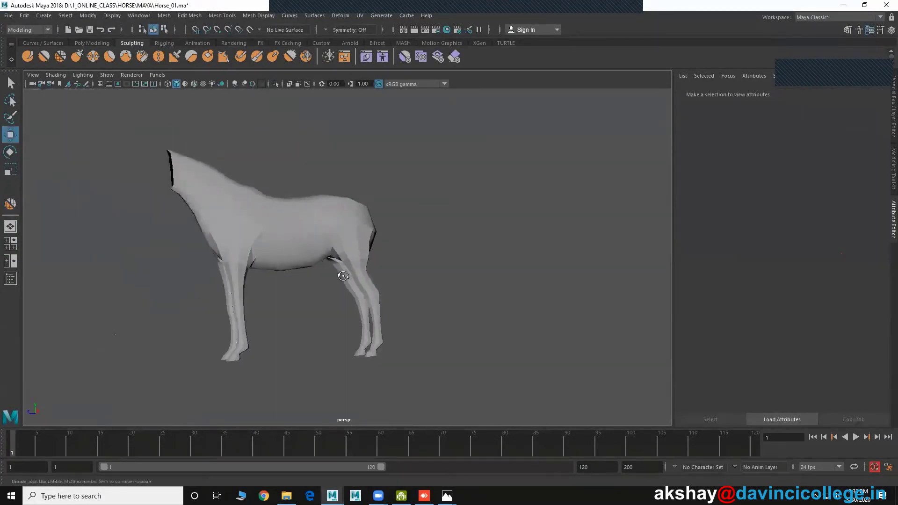
pyautogui.moveTo(402, 187)
pyautogui.keyDown('alt'); pyautogui.mouseDown()
pyautogui.moveTo(372, 299)
pyautogui.moveTo(395, 282)
pyautogui.moveTo(459, 278)
pyautogui.moveTo(362, 283)
pyautogui.moveTo(461, 311)
pyautogui.moveTo(458, 318)
pyautogui.mouseUp(); pyautogui.keyUp('alt')
pyautogui.click(372, 300)
pyautogui.press('space')
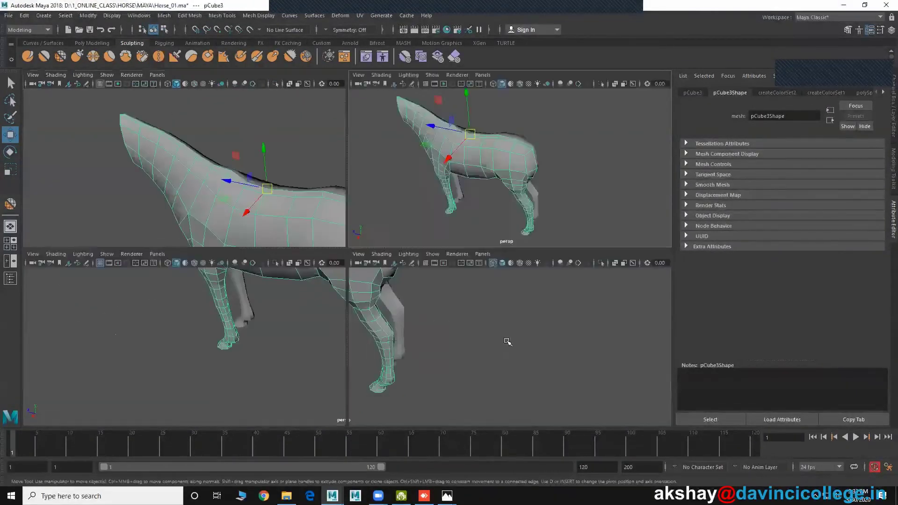
pyautogui.press('space')
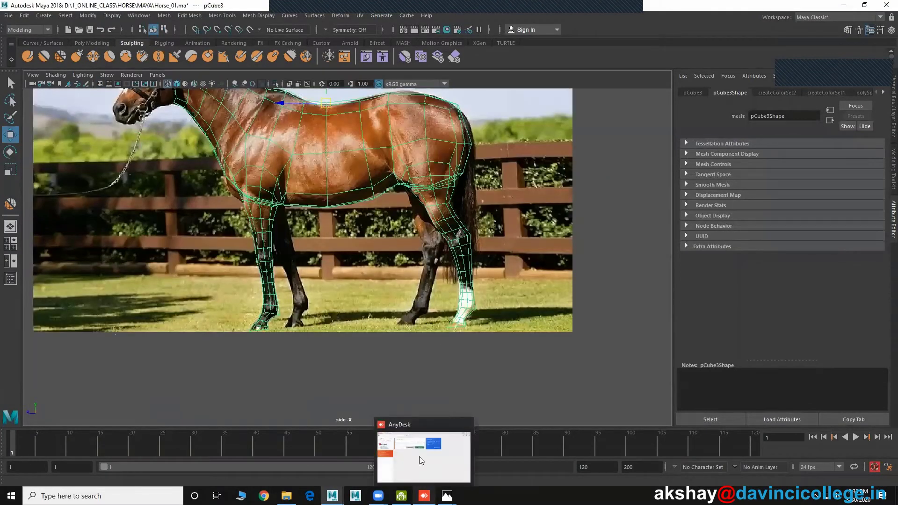
pyautogui.keyDown('alt'); pyautogui.moveTo(451, 214); pyautogui.dragTo(438, 260, button='middle'); pyautogui.keyUp('alt')
pyautogui.scroll(1, 437, 261)
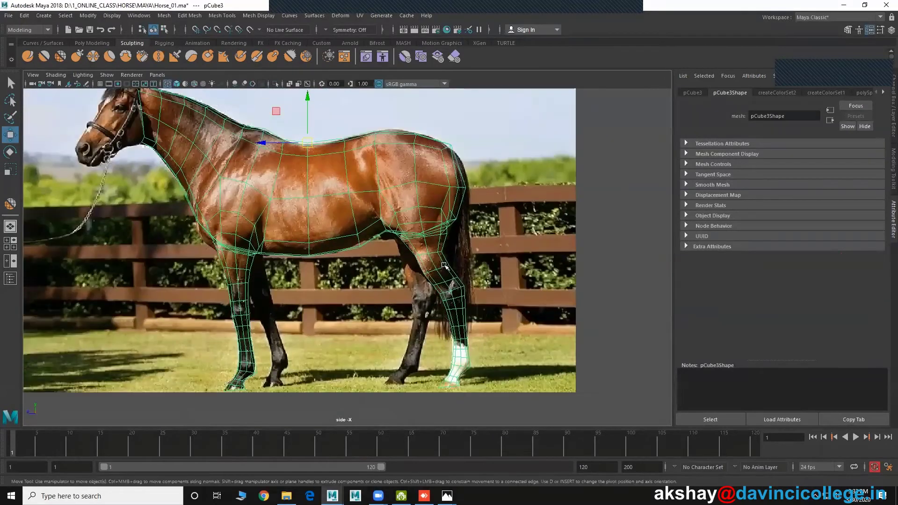
pyautogui.scroll(1, 435, 262)
pyautogui.scroll(1, 433, 265)
pyautogui.scroll(1, 443, 260)
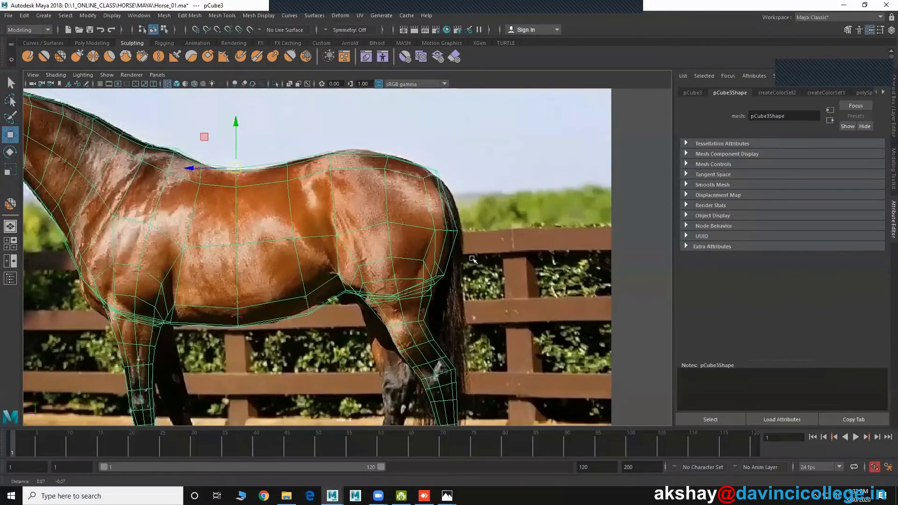
pyautogui.scroll(1, 461, 248)
pyautogui.scroll(1, 454, 206)
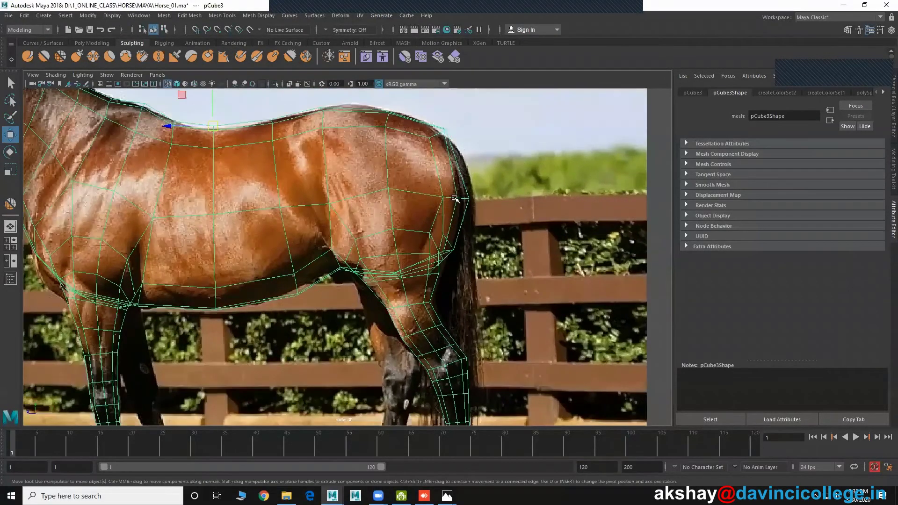
pyautogui.moveTo(454, 198); pyautogui.dragTo(432, 199, button='right')
pyautogui.click(456, 198)
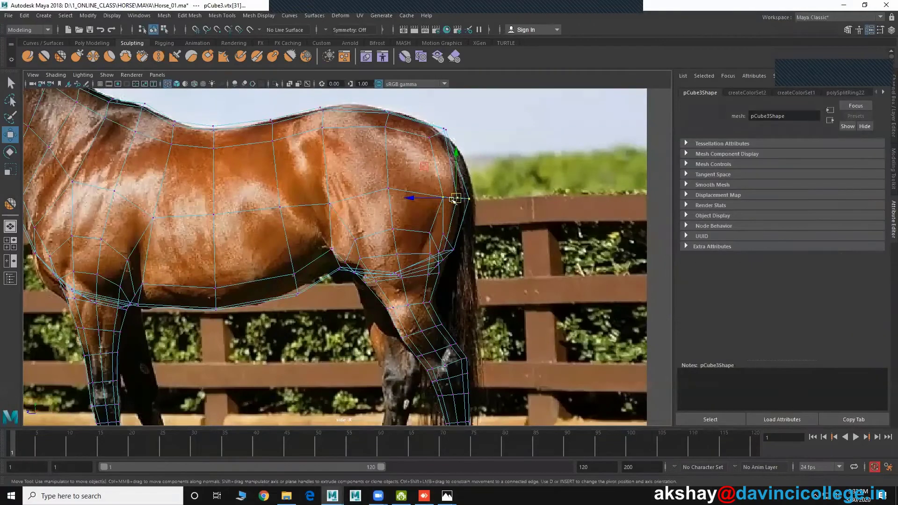
pyautogui.scroll(-2, 339, 257)
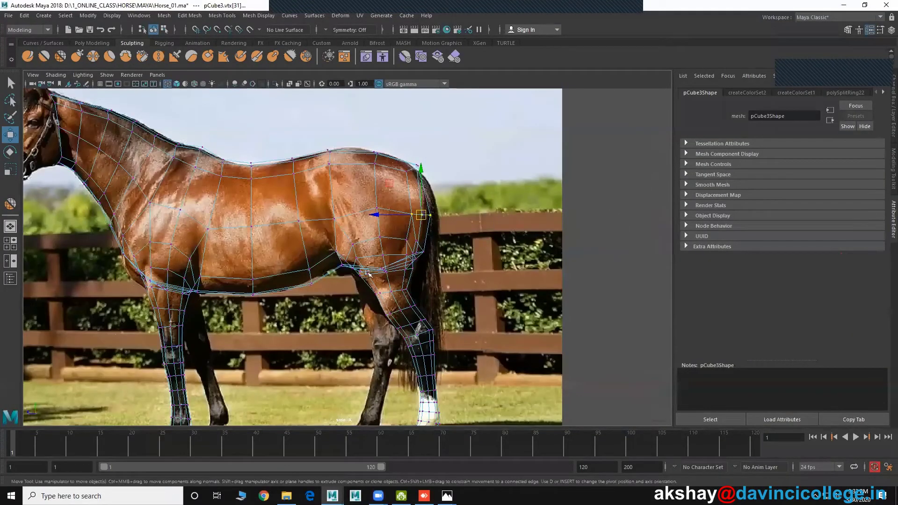
pyautogui.press('space')
# - Return the horse to object mode, reselect it and orbit to a side view
pyautogui.moveTo(302, 216); pyautogui.dragTo(345, 199, button='right')
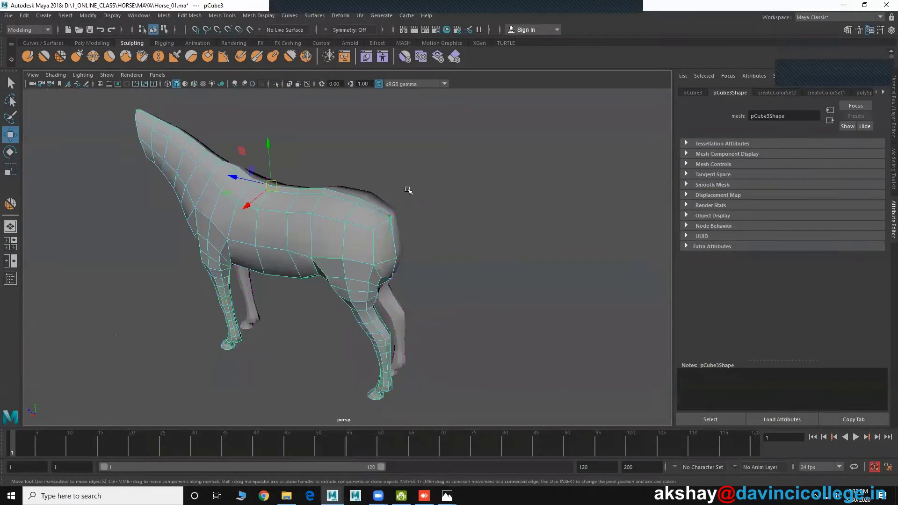
pyautogui.click(407, 191)
pyautogui.click(302, 247)
pyautogui.moveTo(301, 247)
pyautogui.keyDown('alt'); pyautogui.mouseDown()
pyautogui.moveTo(346, 268)
pyautogui.moveTo(254, 265)
pyautogui.moveTo(432, 231)
pyautogui.mouseUp(); pyautogui.keyUp('alt')
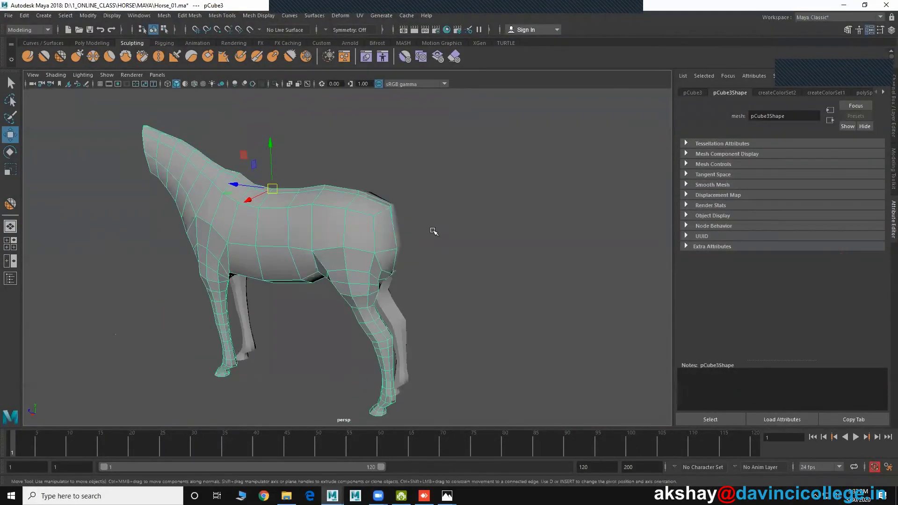
pyautogui.keyDown('alt'); pyautogui.moveTo(374, 258); pyautogui.dragTo(350, 257); pyautogui.keyUp('alt')
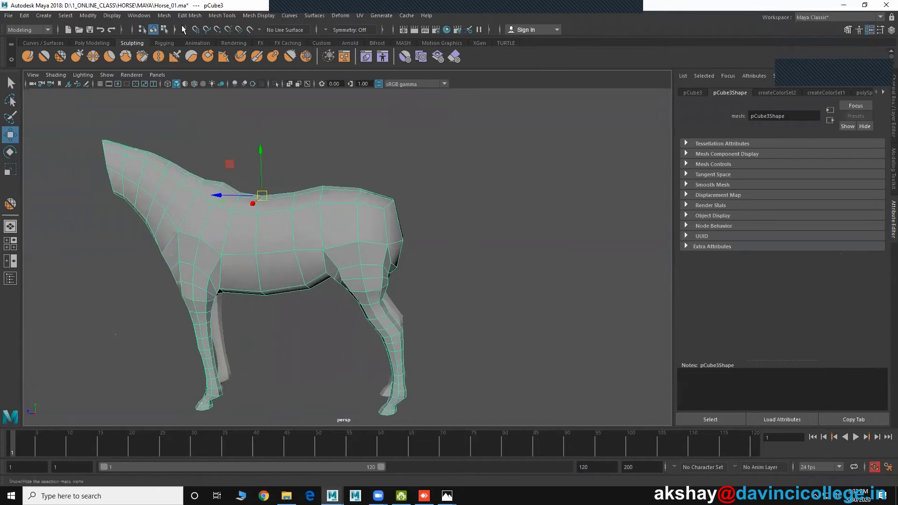
# - Insert a lengthwise edge loop along the torso and start scaling it outward
pyautogui.click(222, 15)
pyautogui.click(243, 86)
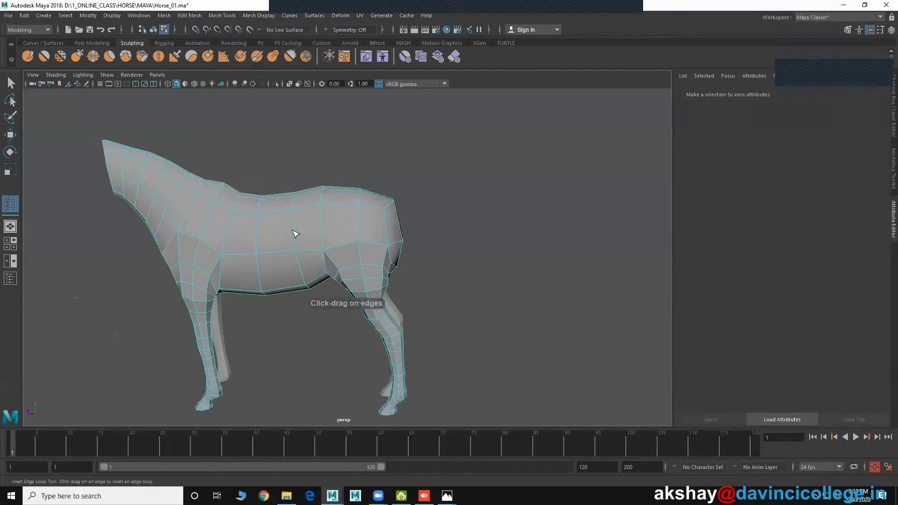
pyautogui.keyDown('alt'); pyautogui.moveTo(294, 233); pyautogui.dragTo(290, 239); pyautogui.keyUp('alt')
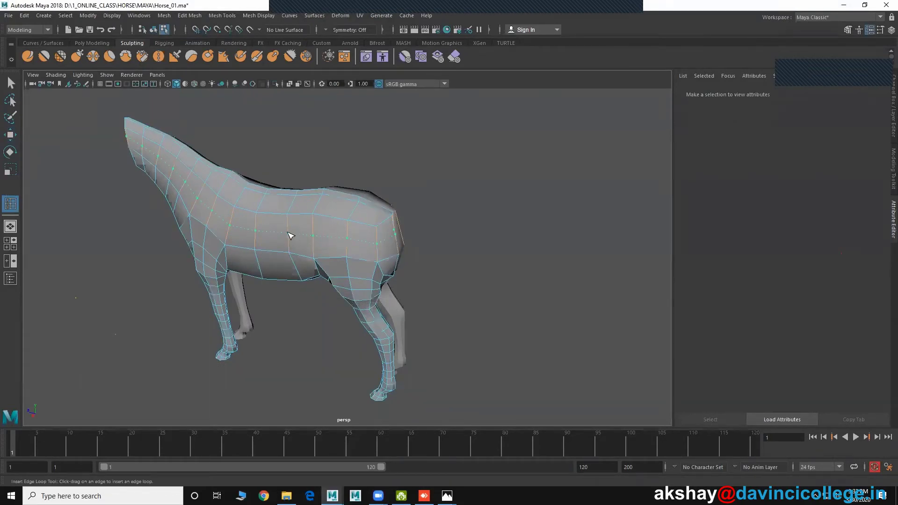
pyautogui.click(290, 235)
pyautogui.keyDown('alt'); pyautogui.moveTo(381, 246); pyautogui.dragTo(441, 243); pyautogui.keyUp('alt')
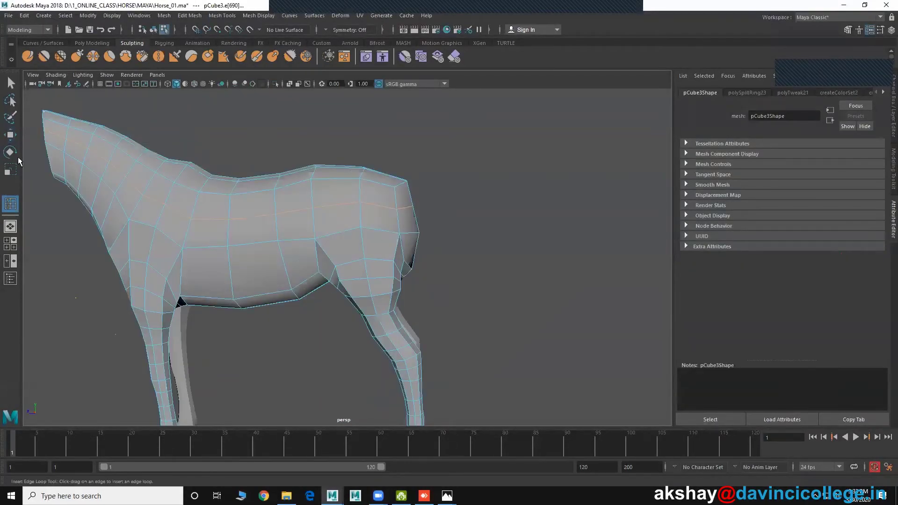
pyautogui.click(10, 169)
pyautogui.moveTo(194, 206)
pyautogui.keyDown('alt'); pyautogui.mouseDown()
pyautogui.moveTo(301, 231)
pyautogui.moveTo(405, 208)
pyautogui.mouseUp(); pyautogui.keyUp('alt')
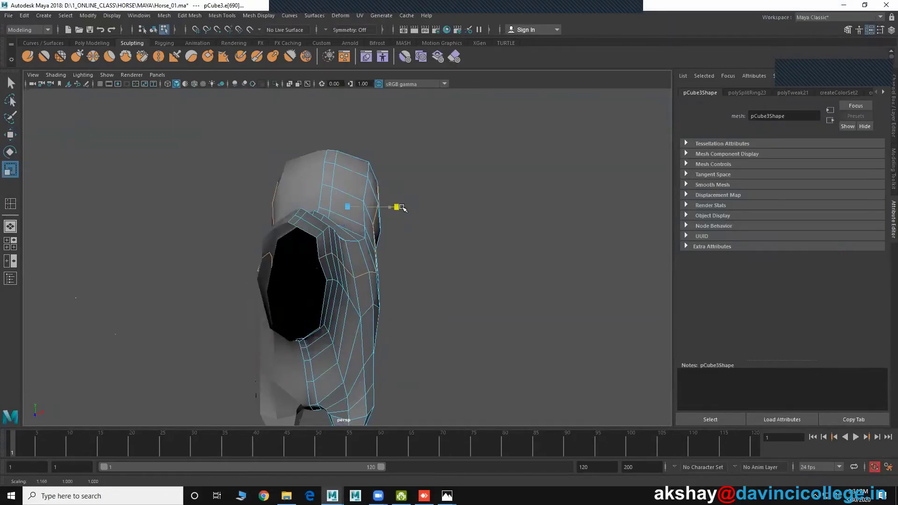
# - Pull a rump vertex inward along X with the Move tool
pyautogui.keyDown('alt'); pyautogui.moveTo(402, 208); pyautogui.dragTo(388, 241); pyautogui.keyUp('alt')
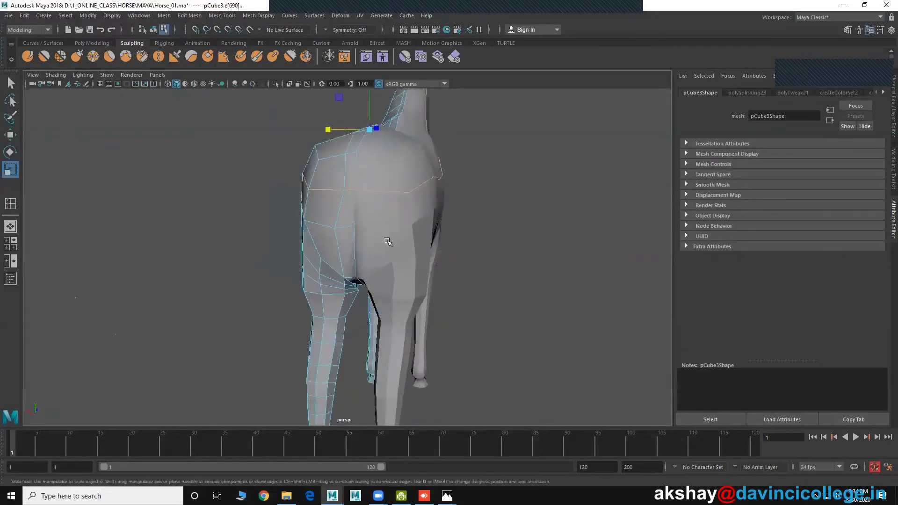
pyautogui.moveTo(322, 202); pyautogui.dragTo(283, 202, button='right')
pyautogui.click(343, 208)
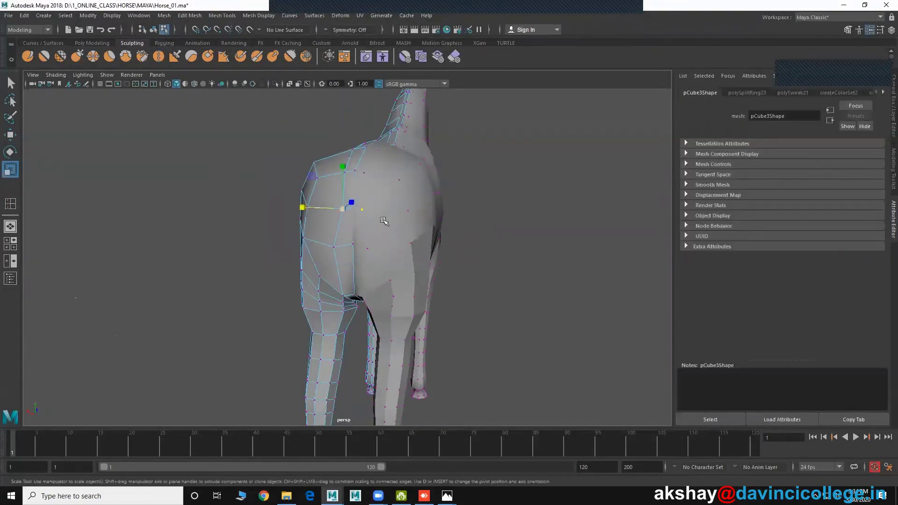
pyautogui.press('w')
pyautogui.moveTo(313, 208)
pyautogui.mouseDown()
pyautogui.moveTo(303, 209)
pyautogui.moveTo(481, 236)
pyautogui.moveTo(332, 244)
pyautogui.moveTo(242, 233)
pyautogui.moveTo(306, 265)
pyautogui.moveTo(317, 247)
pyautogui.moveTo(322, 255)
pyautogui.mouseUp()
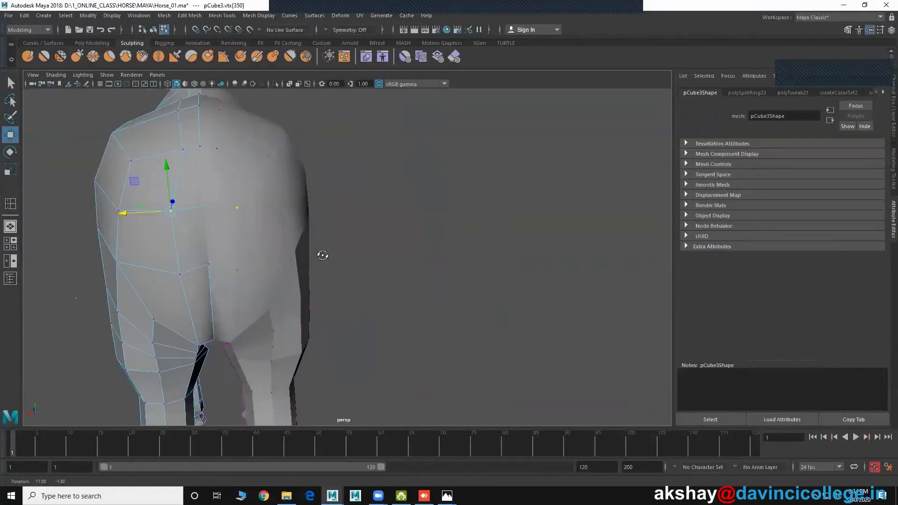
pyautogui.press('Up')
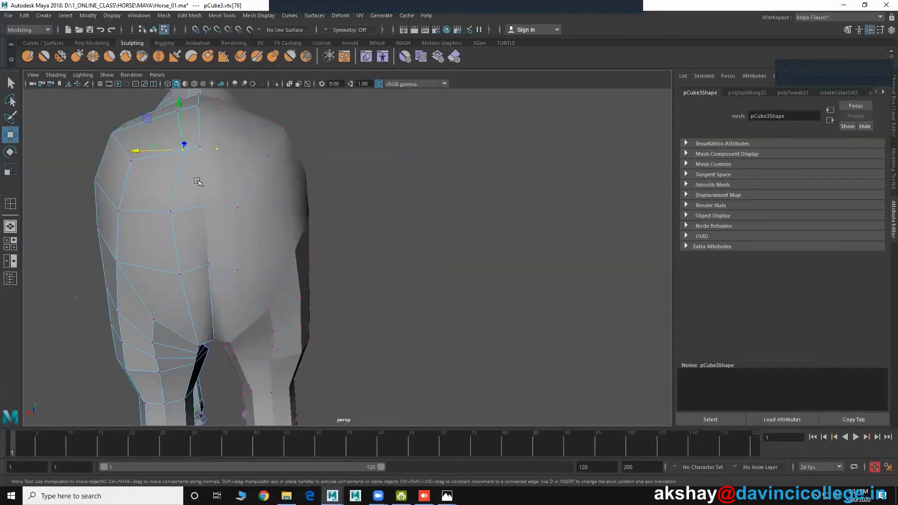
# - Delete a face on the upper rump to open a hole, then return to vertex mode
pyautogui.moveTo(191, 178); pyautogui.dragTo(192, 195, button='right')
pyautogui.click(189, 183)
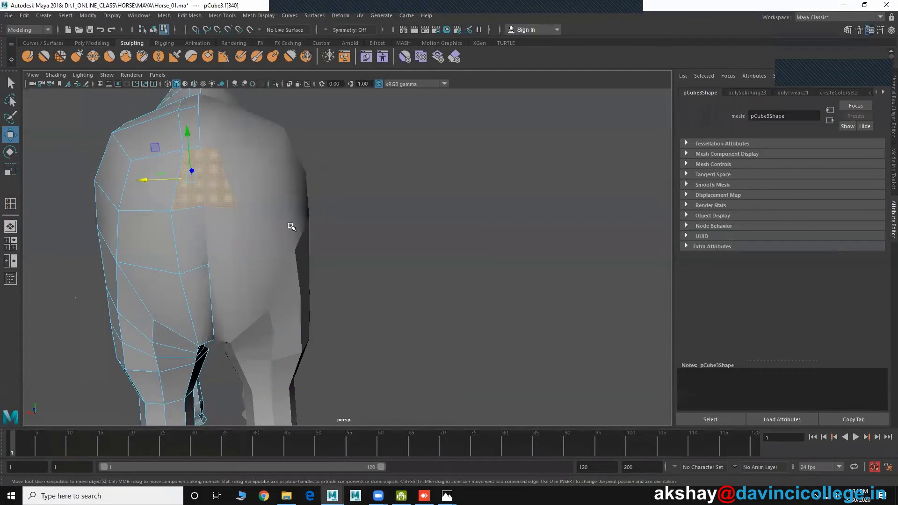
pyautogui.press('Delete')
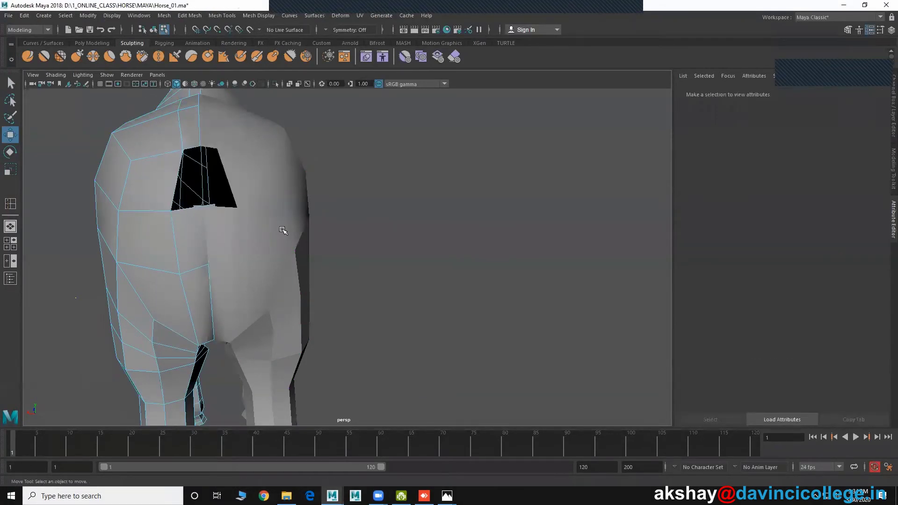
pyautogui.scroll(-3, 232, 241)
pyautogui.moveTo(232, 240)
pyautogui.keyDown('alt'); pyautogui.mouseDown()
pyautogui.moveTo(250, 248)
pyautogui.moveTo(184, 160)
pyautogui.mouseUp(); pyautogui.keyUp('alt')
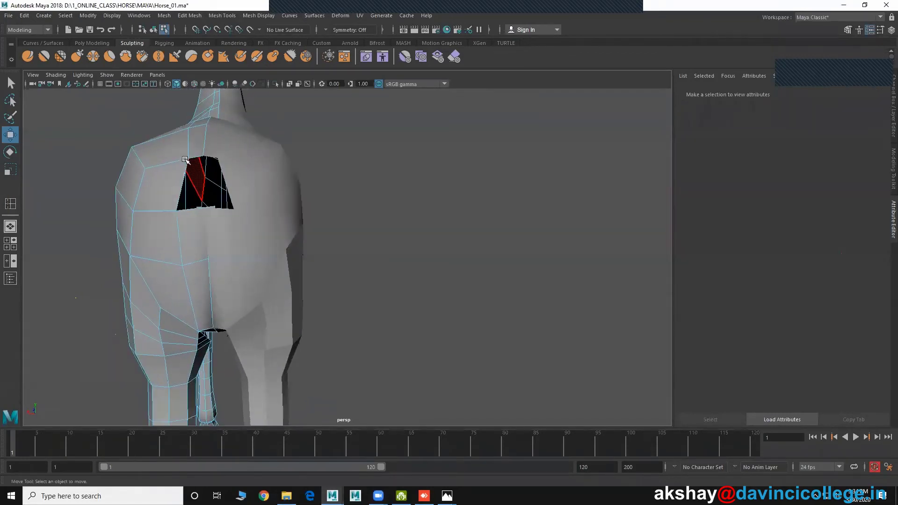
pyautogui.rightClick(185, 160)
pyautogui.moveTo(184, 161); pyautogui.dragTo(179, 158, button='right')
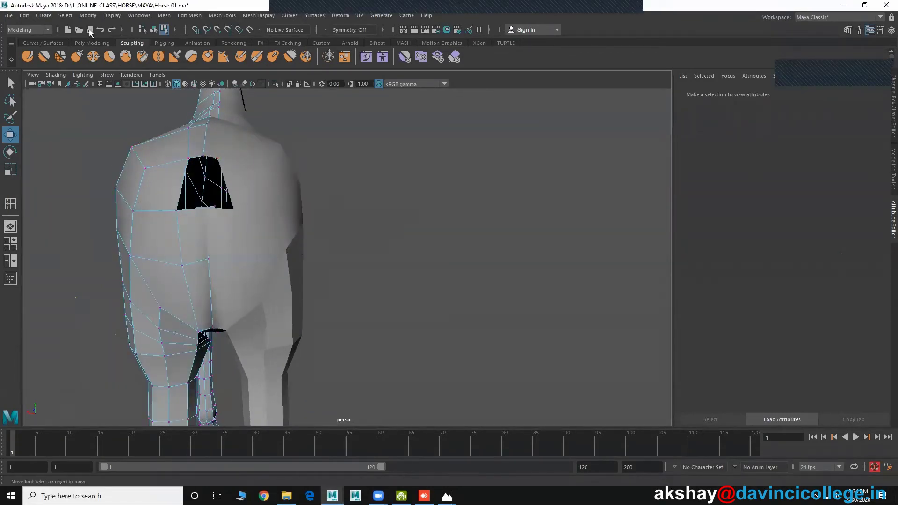
# - Save the scene as Horse_02.ma via Save Scene As
pyautogui.click(9, 15)
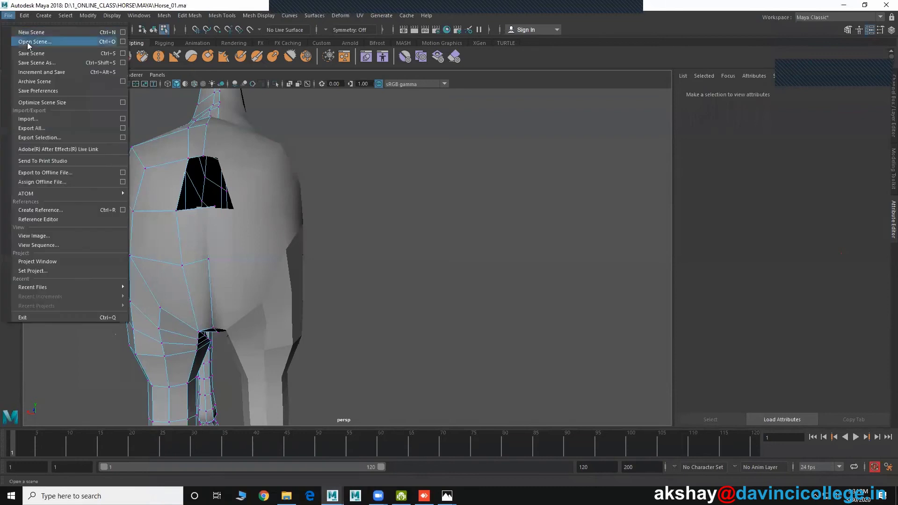
pyautogui.click(37, 64)
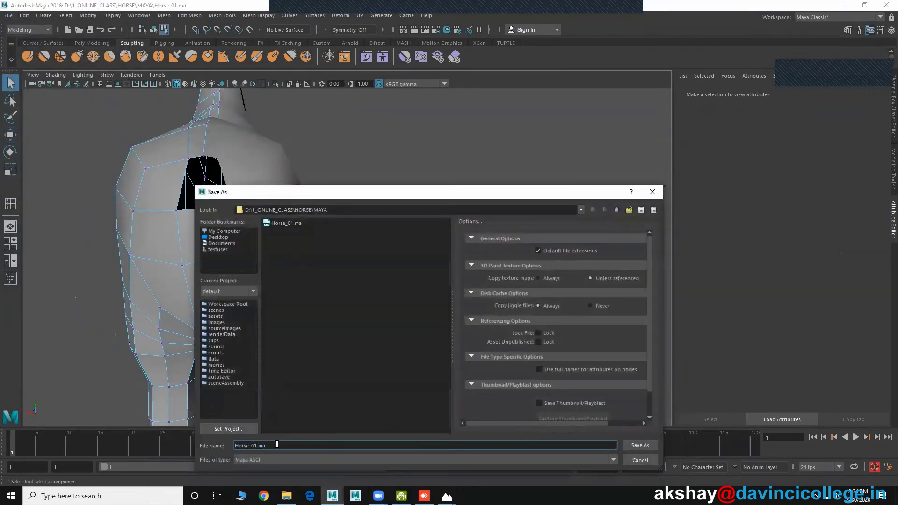
pyautogui.press('Return')
pyautogui.press('w')
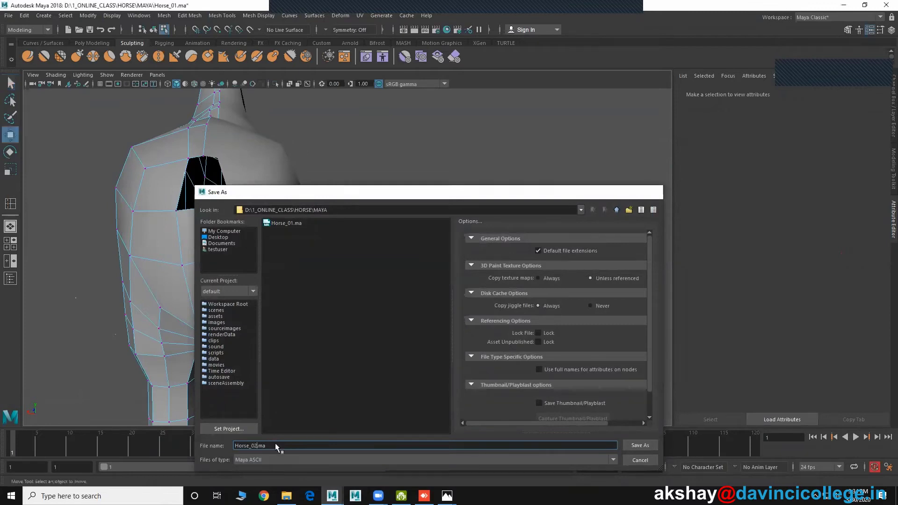
pyautogui.keyDown('alt'); pyautogui.moveTo(214, 216); pyautogui.dragTo(192, 206); pyautogui.keyUp('alt')
# - Pull the hole's corner vertex left to widen the rump opening
pyautogui.moveTo(200, 196); pyautogui.dragTo(261, 182, button='right')
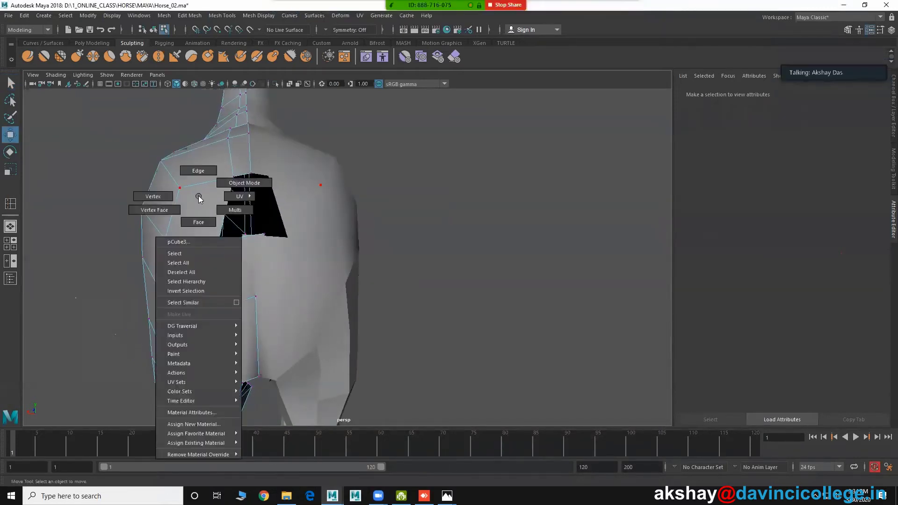
pyautogui.click(236, 177)
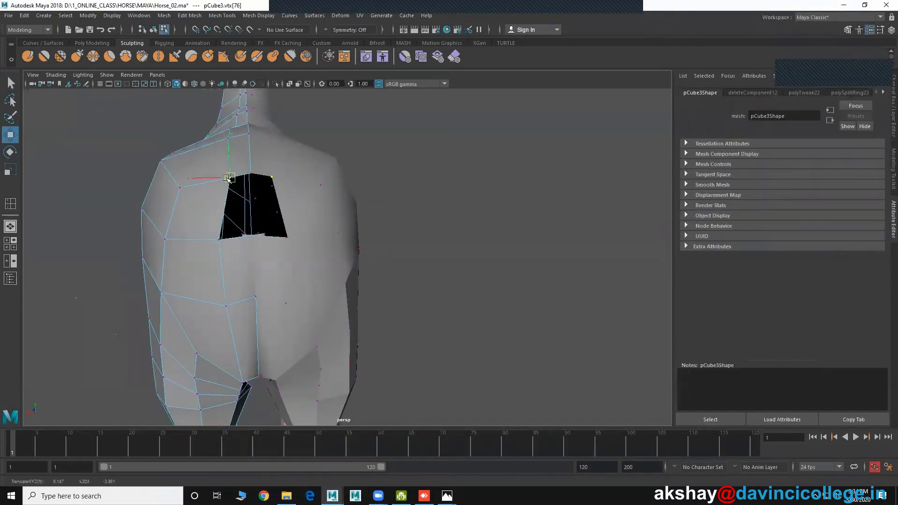
pyautogui.moveTo(235, 177); pyautogui.dragTo(221, 178)
pyautogui.keyDown('alt'); pyautogui.moveTo(257, 240); pyautogui.dragTo(259, 183); pyautogui.keyUp('alt')
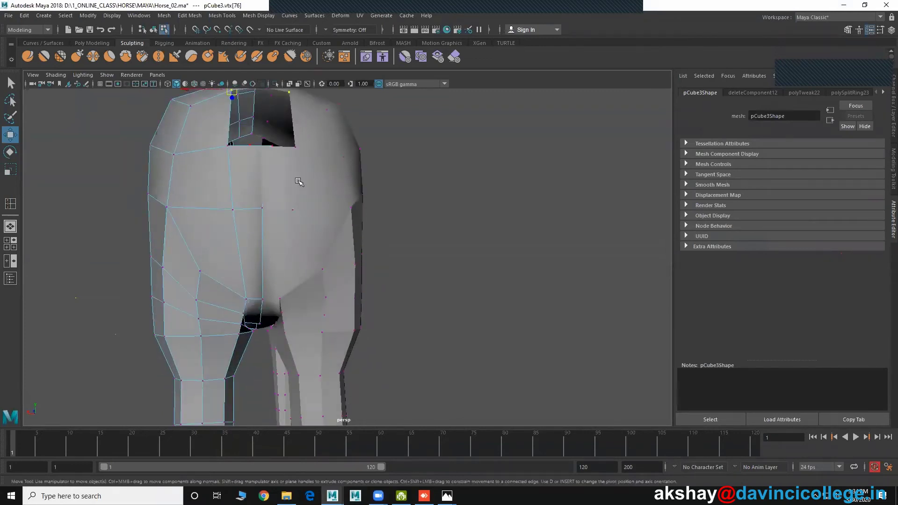
pyautogui.moveTo(299, 181); pyautogui.dragTo(235, 187, button='right')
pyautogui.scroll(-3, 336, 244)
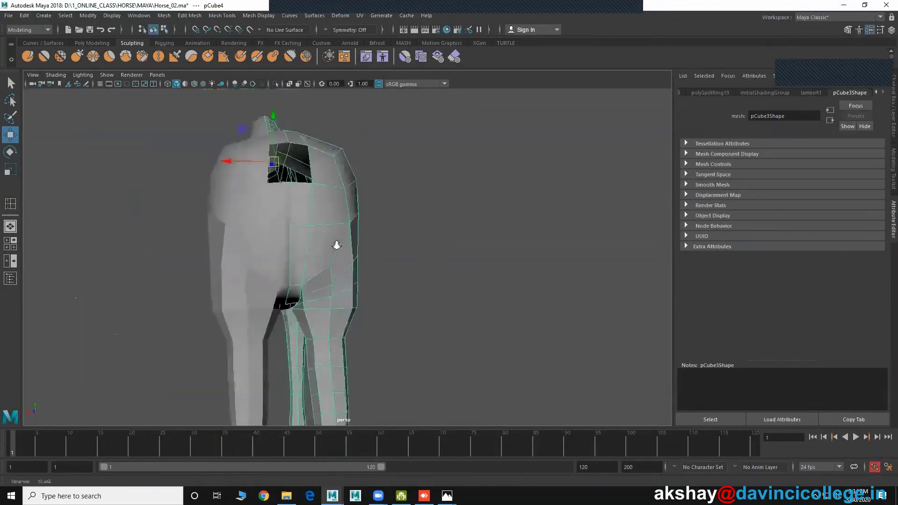
pyautogui.keyDown('alt'); pyautogui.moveTo(336, 244); pyautogui.dragTo(387, 271); pyautogui.keyUp('alt')
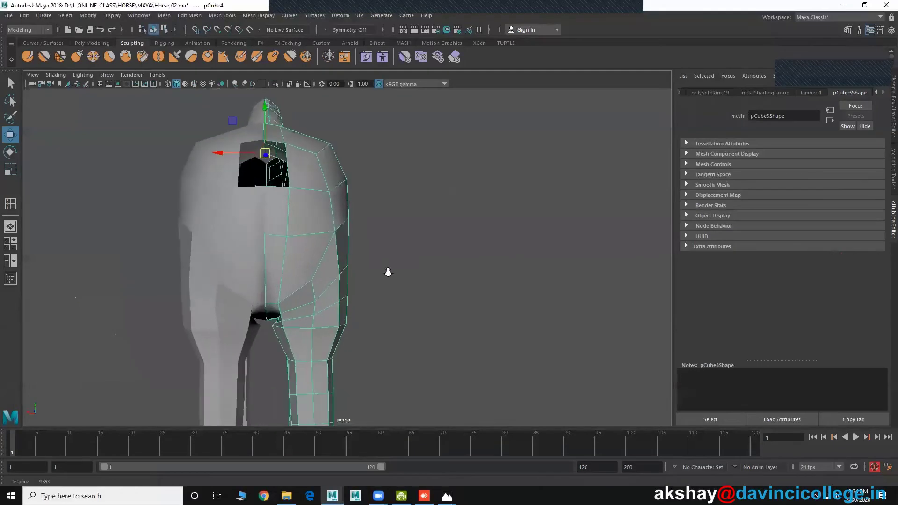
# - Slide another vertex beside the hole to square it, checking from the rear
pyautogui.moveTo(276, 205); pyautogui.dragTo(254, 185, button='right')
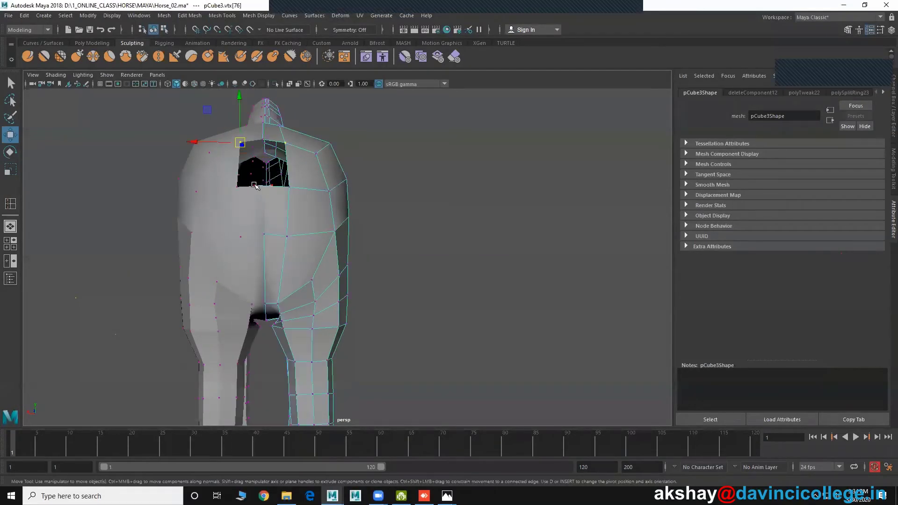
pyautogui.click(262, 186)
pyautogui.moveTo(248, 185)
pyautogui.mouseDown()
pyautogui.moveTo(263, 167)
pyautogui.moveTo(257, 201)
pyautogui.moveTo(351, 239)
pyautogui.mouseUp()
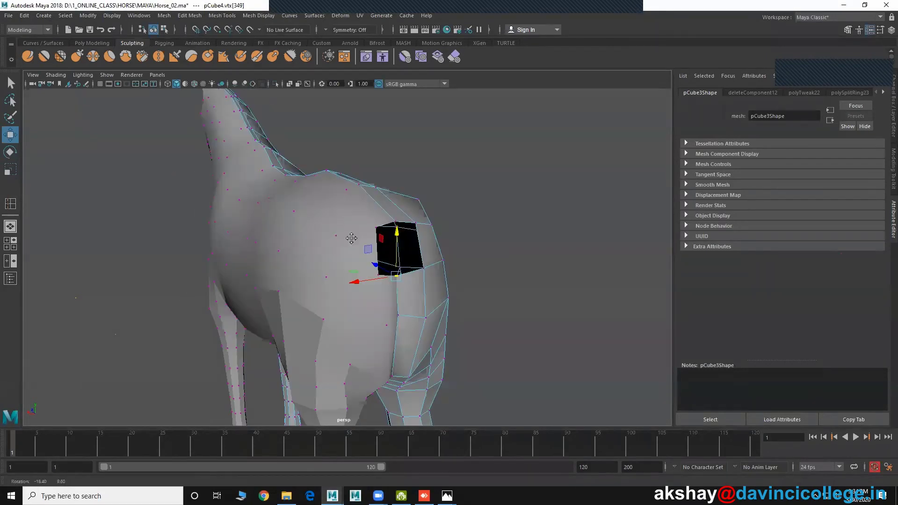
pyautogui.keyDown('alt'); pyautogui.moveTo(244, 218); pyautogui.dragTo(264, 183); pyautogui.keyUp('alt')
pyautogui.moveTo(264, 183); pyautogui.dragTo(275, 181, button='right')
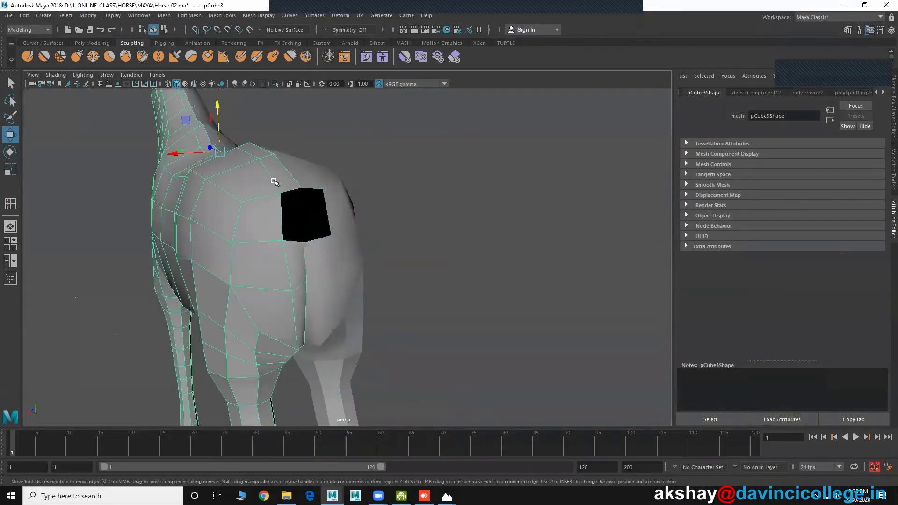
pyautogui.moveTo(253, 242)
pyautogui.keyDown('alt'); pyautogui.mouseDown()
pyautogui.moveTo(278, 195)
pyautogui.moveTo(248, 250)
pyautogui.mouseUp(); pyautogui.keyUp('alt')
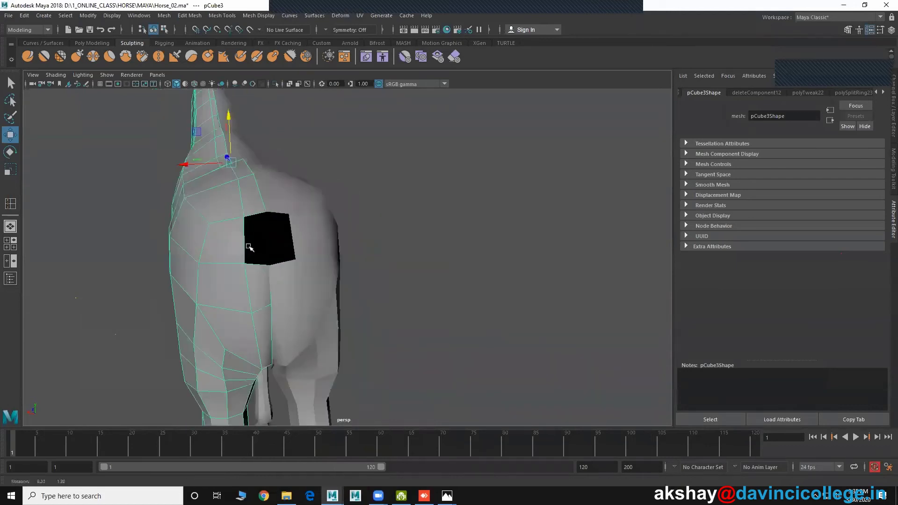
pyautogui.click(221, 16)
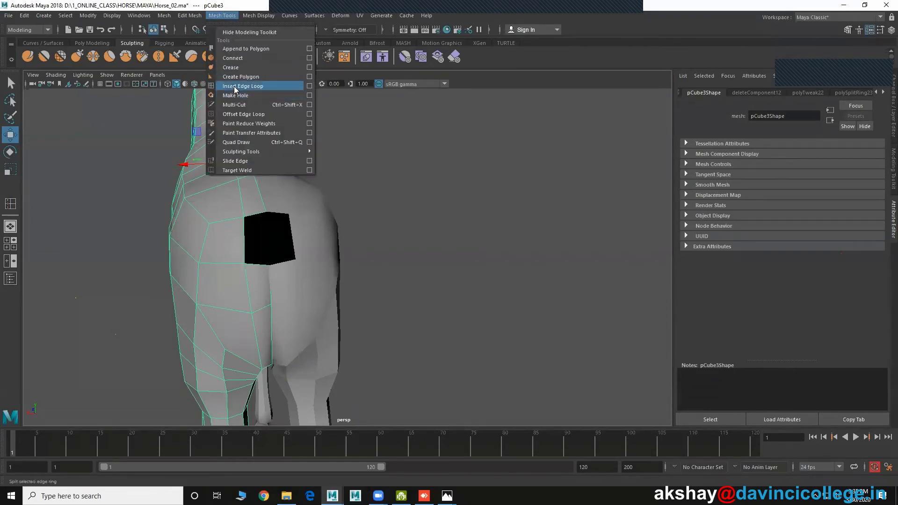
pyautogui.click(234, 105)
pyautogui.scroll(2, 191, 247)
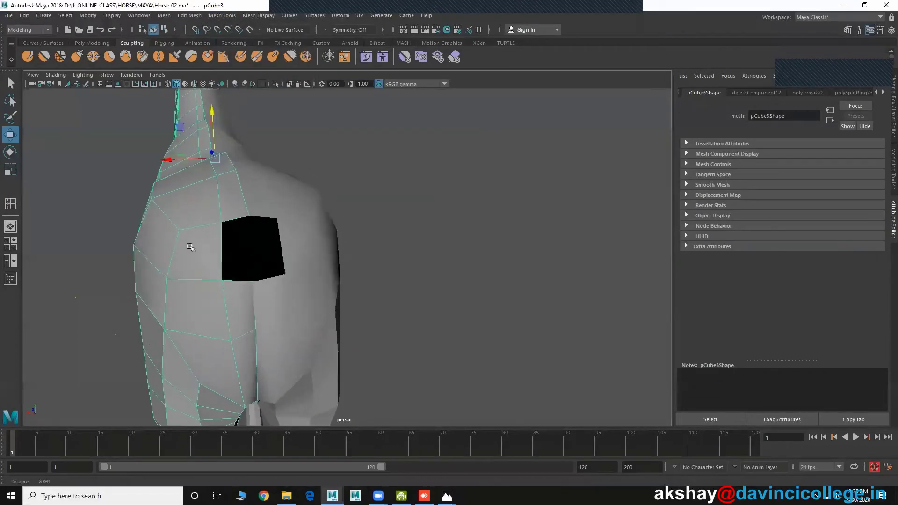
pyautogui.keyDown('alt'); pyautogui.moveTo(299, 220); pyautogui.dragTo(179, 215); pyautogui.keyUp('alt')
pyautogui.keyDown('alt'); pyautogui.moveTo(191, 222); pyautogui.dragTo(349, 271, button='right'); pyautogui.keyUp('alt')
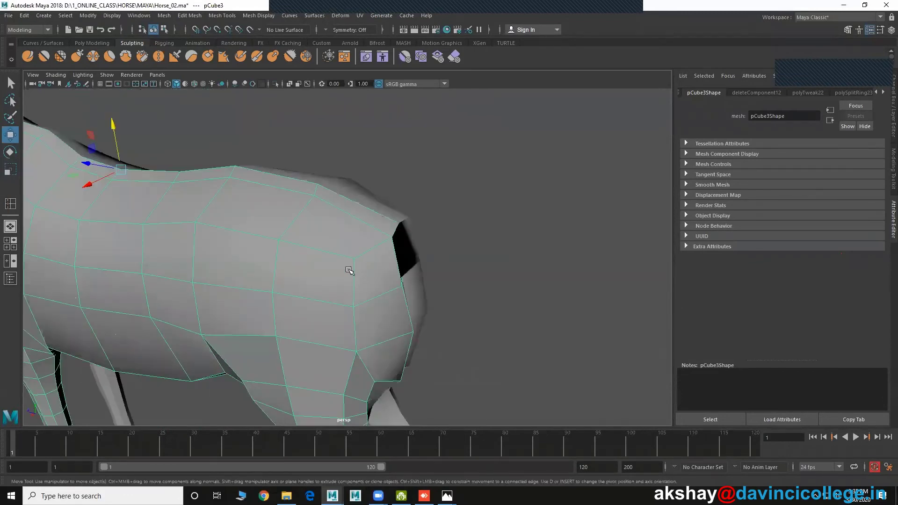
pyautogui.keyDown('alt'); pyautogui.moveTo(283, 252); pyautogui.dragTo(287, 255); pyautogui.keyUp('alt')
pyautogui.keyDown('alt'); pyautogui.moveTo(288, 255); pyautogui.dragTo(292, 258, button='middle'); pyautogui.keyUp('alt')
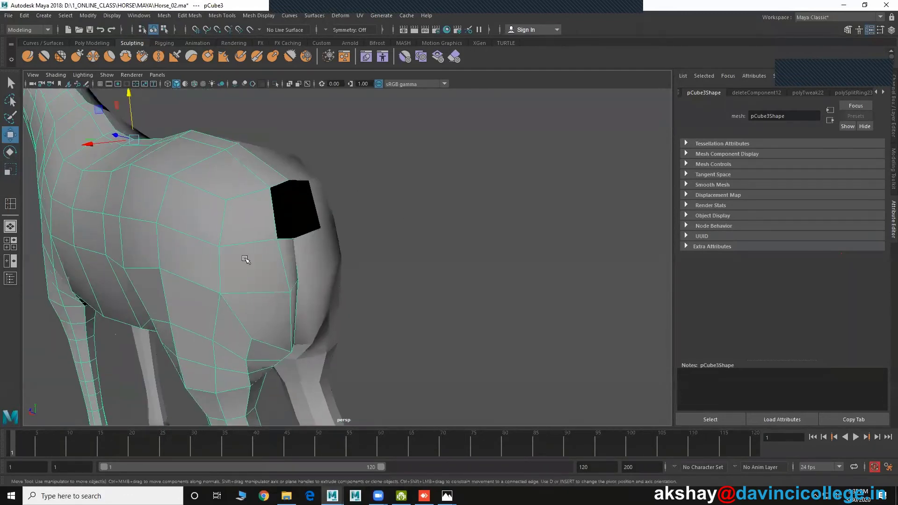
pyautogui.scroll(1, 158, 244)
pyautogui.keyDown('alt'); pyautogui.moveTo(158, 243); pyautogui.dragTo(311, 239); pyautogui.keyUp('alt')
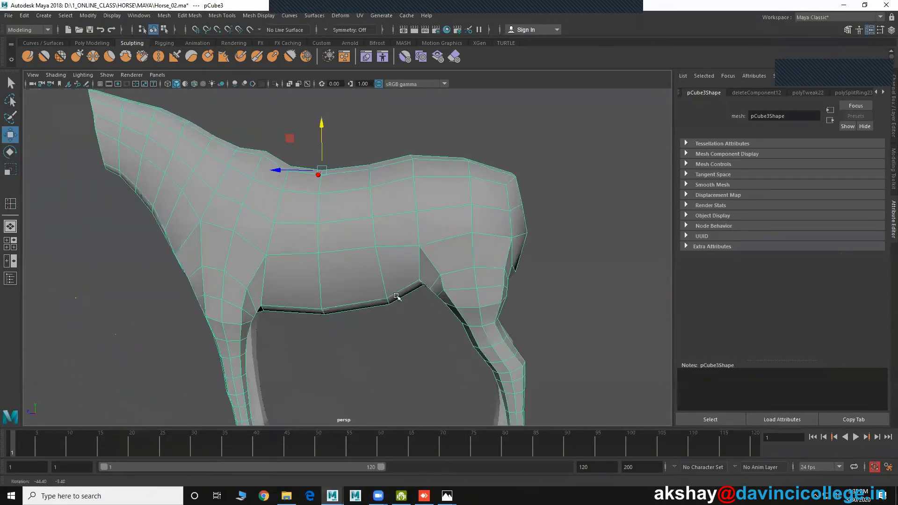
# - In the side view, soft-select mid-flank vertices and shift them to fit the photo's barrel
pyautogui.press('space')
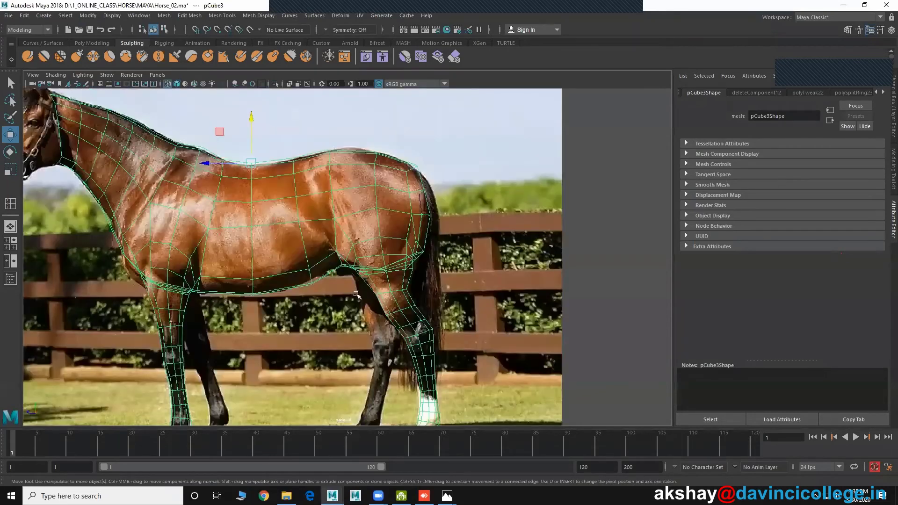
pyautogui.press('F9')
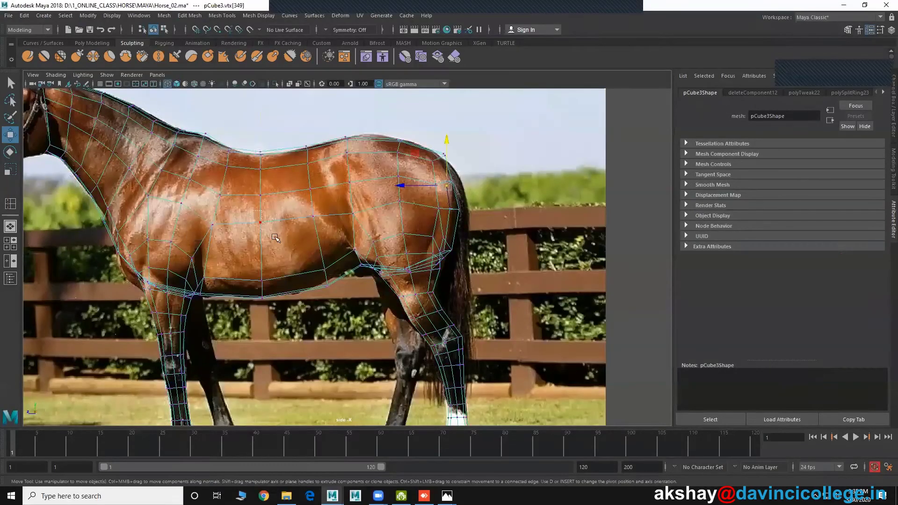
pyautogui.click(261, 222)
pyautogui.press('b')
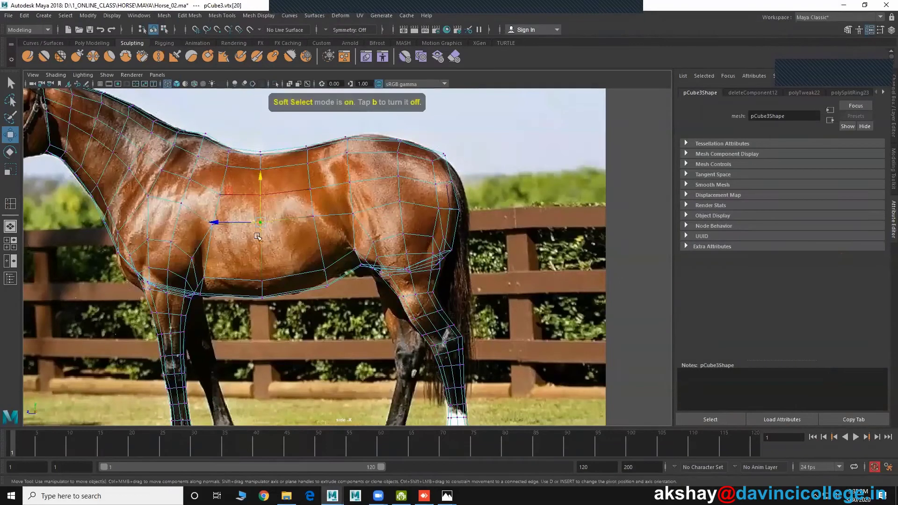
pyautogui.moveTo(264, 228); pyautogui.dragTo(259, 229, button='middle')
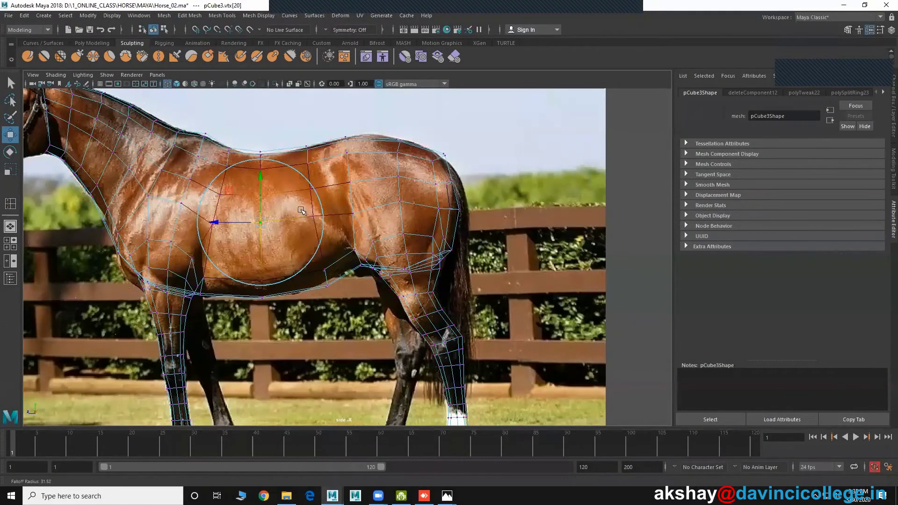
pyautogui.click(316, 231)
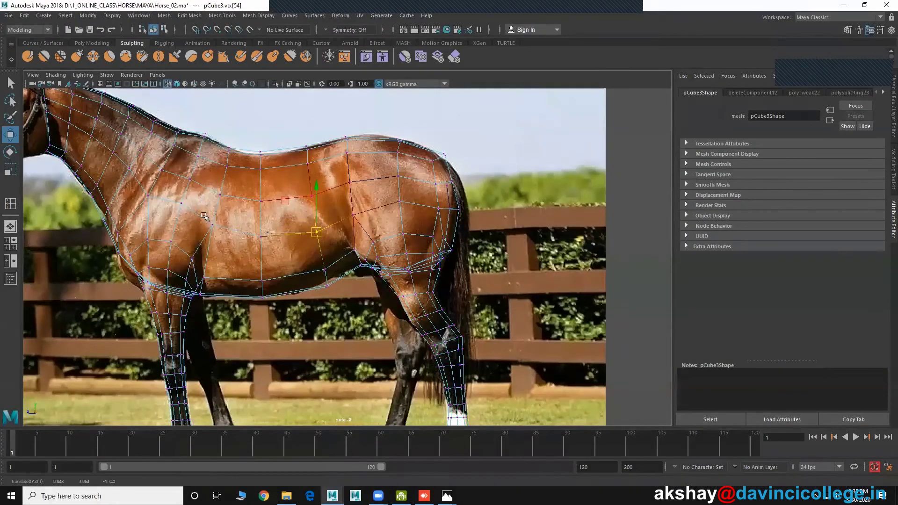
pyautogui.click(261, 237)
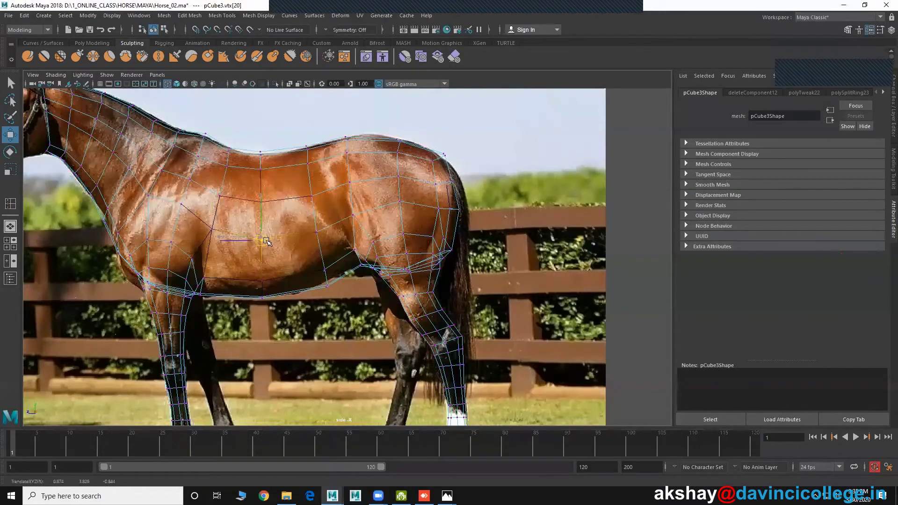
pyautogui.click(317, 235)
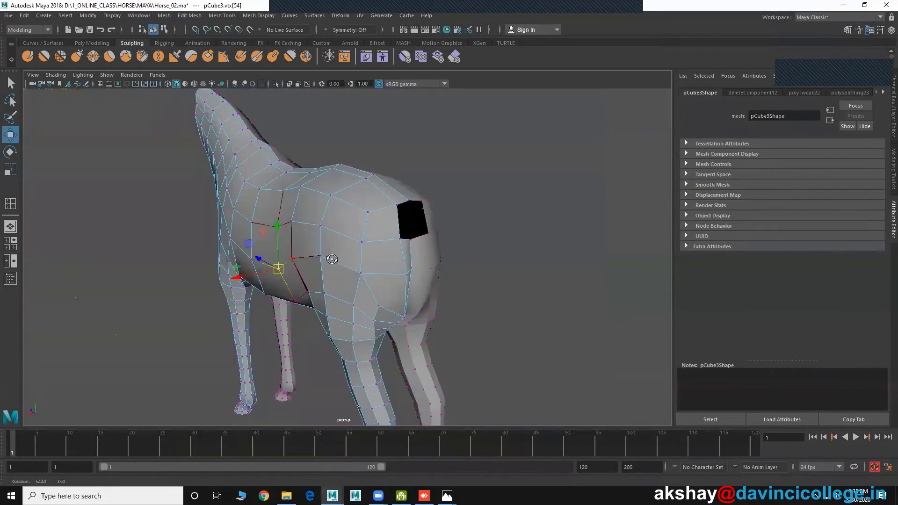
pyautogui.moveTo(474, 195)
pyautogui.keyDown('alt'); pyautogui.mouseDown()
pyautogui.moveTo(343, 262)
pyautogui.moveTo(323, 262)
pyautogui.moveTo(464, 258)
pyautogui.moveTo(330, 248)
pyautogui.moveTo(375, 261)
pyautogui.moveTo(391, 226)
pyautogui.mouseUp(); pyautogui.keyUp('alt')
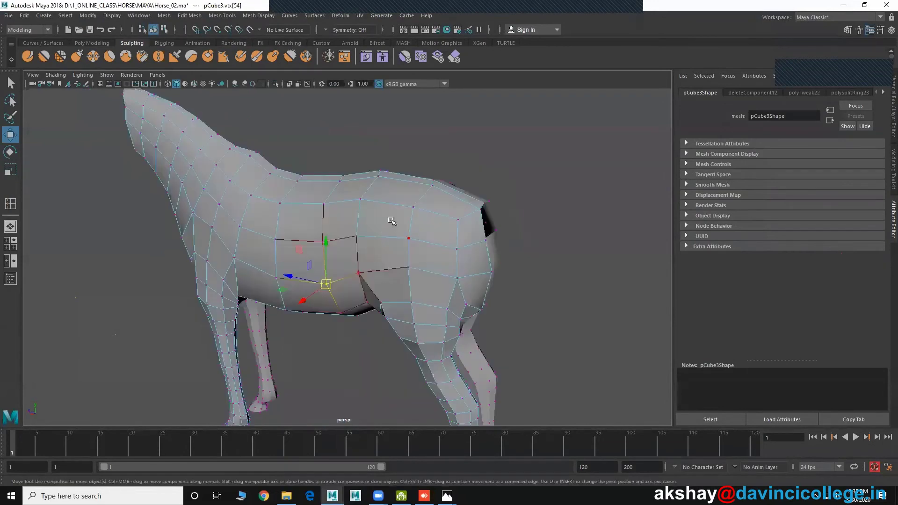
# - Return the body to object mode, inspect it in perspective, then go back to the photo side view
pyautogui.moveTo(391, 227); pyautogui.dragTo(439, 208, button='right')
pyautogui.moveTo(459, 230)
pyautogui.keyDown('alt'); pyautogui.mouseDown()
pyautogui.moveTo(388, 247)
pyautogui.moveTo(315, 235)
pyautogui.mouseUp(); pyautogui.keyUp('alt')
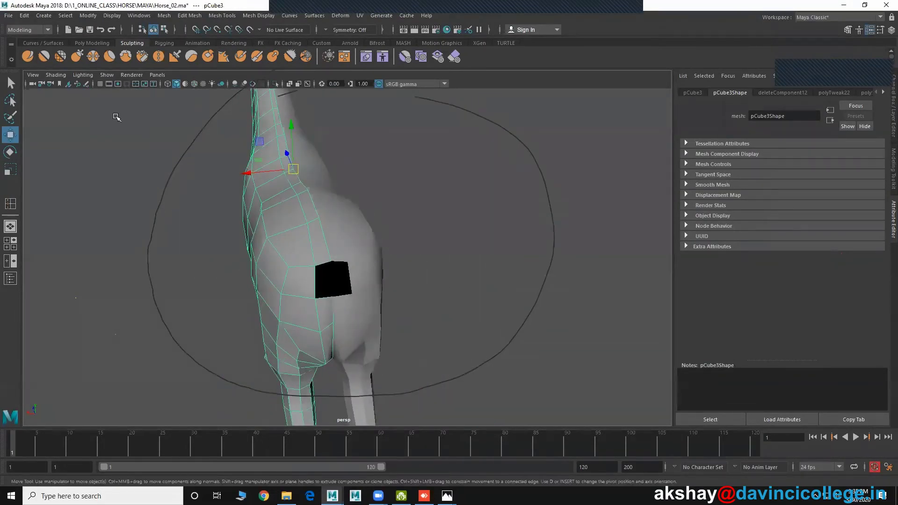
pyautogui.moveTo(328, 151)
pyautogui.keyDown('alt'); pyautogui.mouseDown()
pyautogui.moveTo(425, 207)
pyautogui.moveTo(344, 229)
pyautogui.mouseUp(); pyautogui.keyUp('alt')
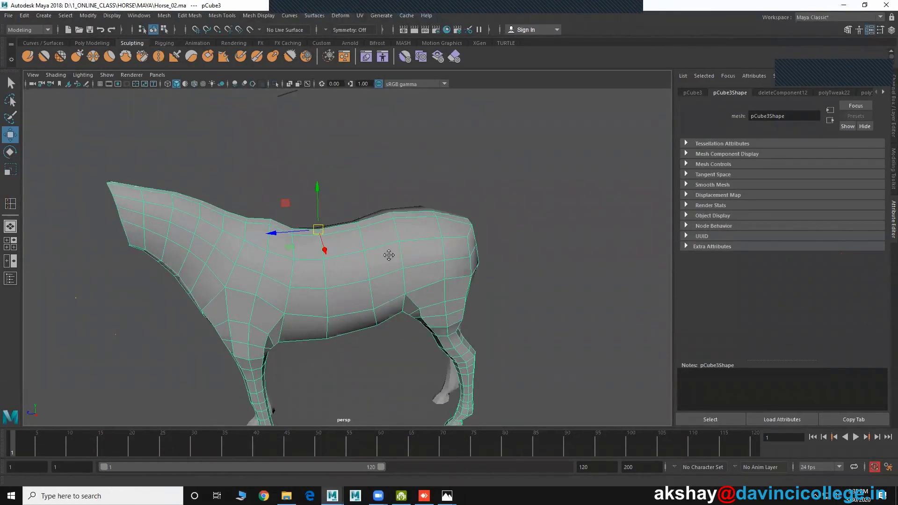
pyautogui.keyDown('alt'); pyautogui.moveTo(386, 254); pyautogui.dragTo(415, 253); pyautogui.keyUp('alt')
pyautogui.scroll(5, 397, 227)
pyautogui.moveTo(371, 223)
pyautogui.keyDown('alt'); pyautogui.mouseDown()
pyautogui.moveTo(333, 224)
pyautogui.moveTo(347, 222)
pyautogui.mouseUp(); pyautogui.keyUp('alt')
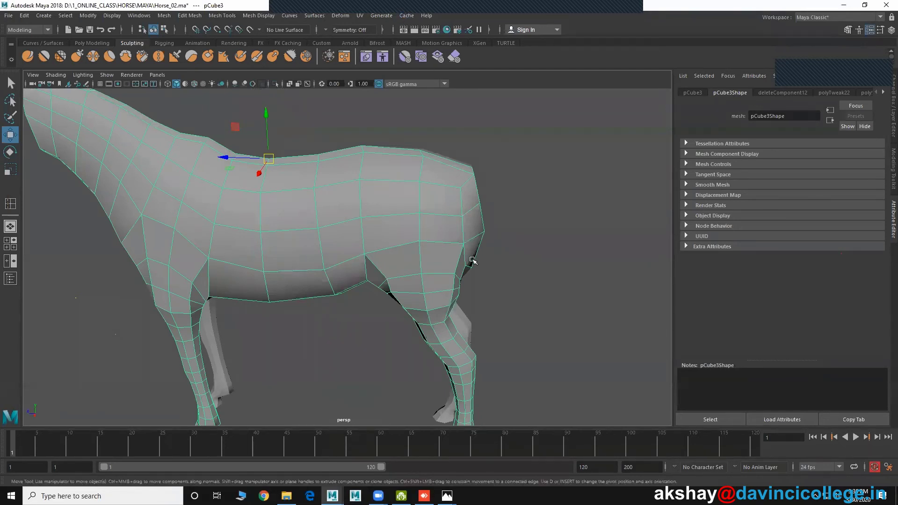
pyautogui.moveTo(472, 261)
pyautogui.keyDown('alt'); pyautogui.mouseDown()
pyautogui.moveTo(418, 240)
pyautogui.moveTo(512, 255)
pyautogui.mouseUp(); pyautogui.keyUp('alt')
pyautogui.scroll(3, 418, 241)
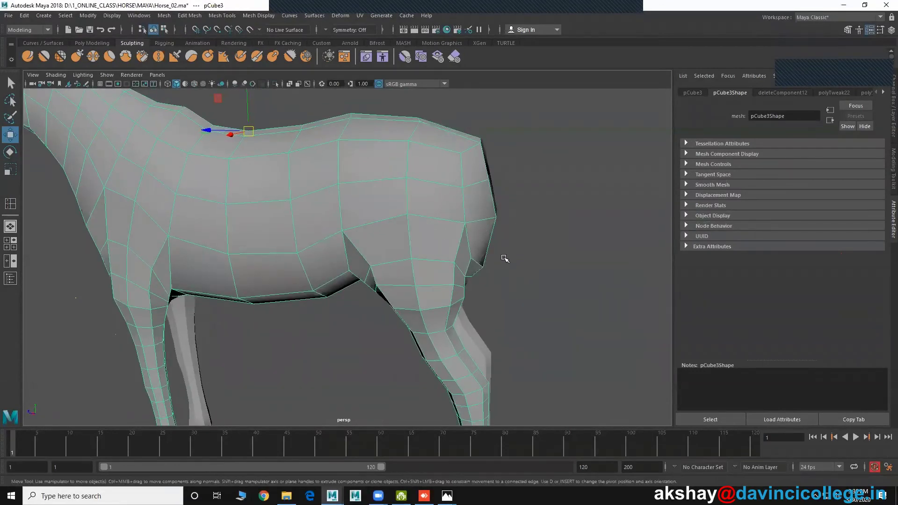
pyautogui.press('space')
pyautogui.press('space')
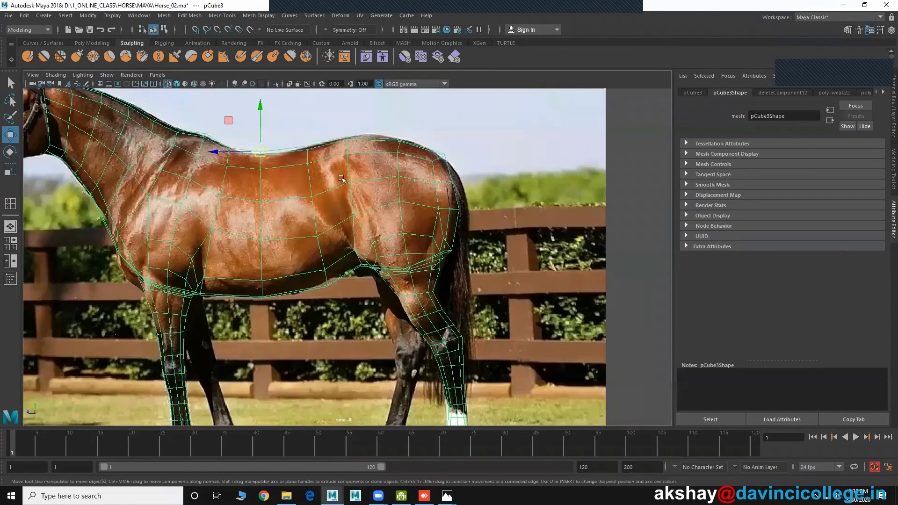
pyautogui.click(84, 43)
# - Move the cylinder up to the horse's hindquarters as the tail base and switch to Scale
pyautogui.click(170, 119)
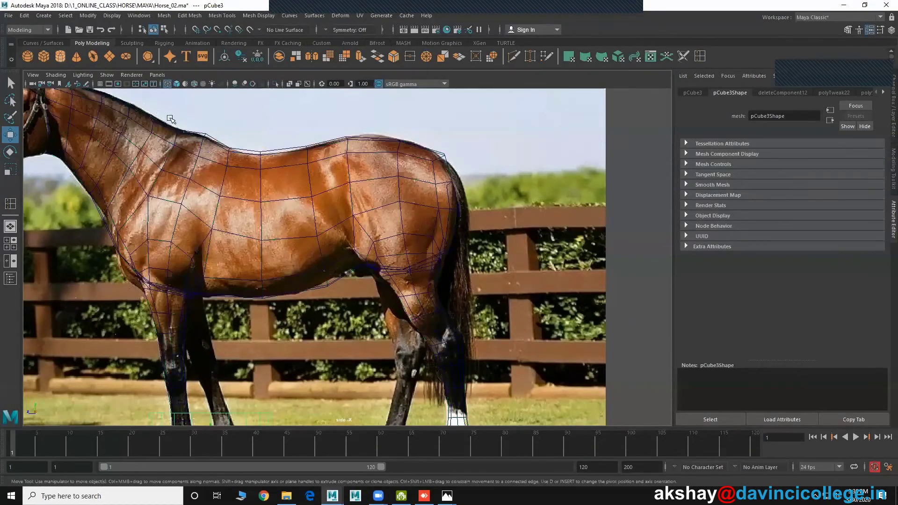
pyautogui.scroll(-3, 170, 119)
pyautogui.click(295, 367)
pyautogui.scroll(-1, 264, 388)
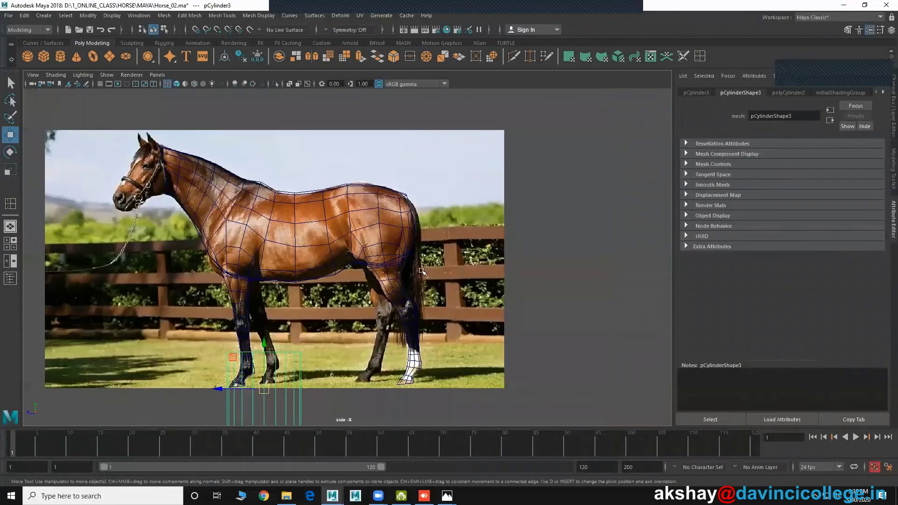
pyautogui.moveTo(265, 388)
pyautogui.mouseDown()
pyautogui.moveTo(437, 246)
pyautogui.moveTo(399, 231)
pyautogui.mouseUp()
pyautogui.press('r')
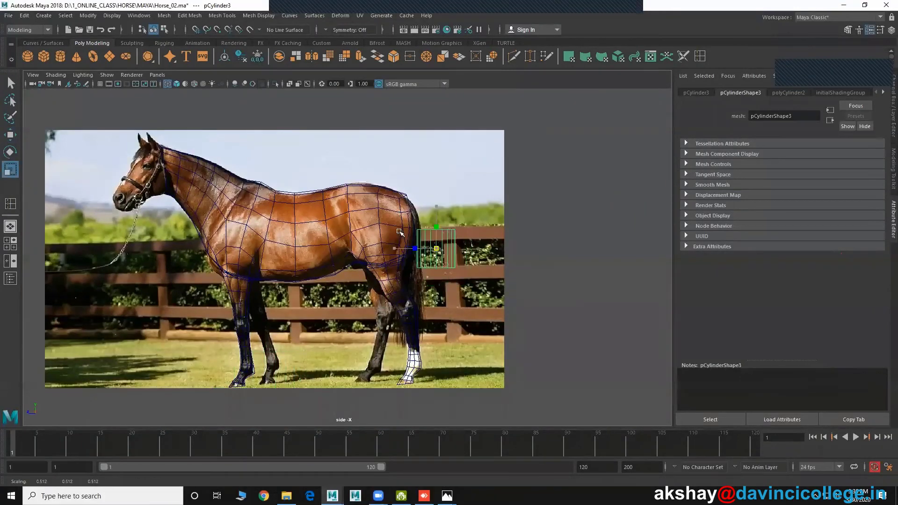
pyautogui.press('space')
pyautogui.press('space')
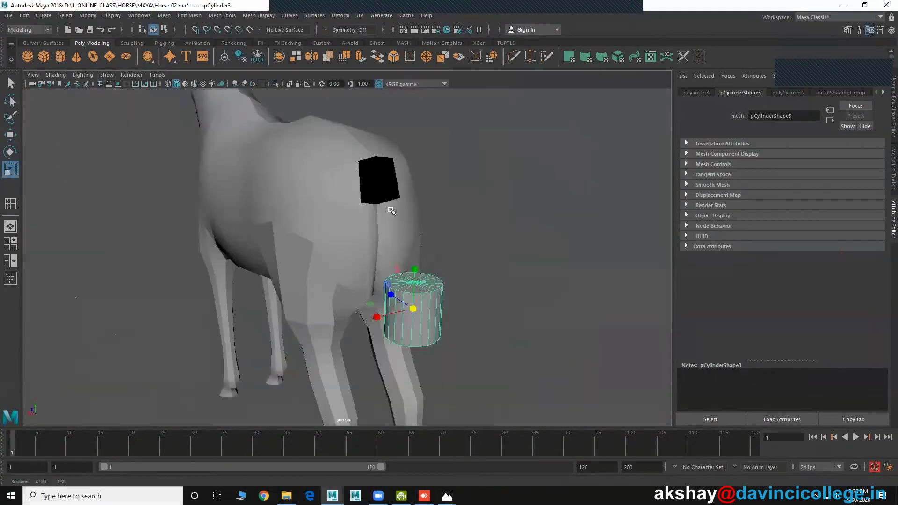
# - Check the cylinder against the horse in perspective and show its polyCylinder2 settings
pyautogui.click(387, 204)
pyautogui.keyDown('alt'); pyautogui.moveTo(387, 205); pyautogui.dragTo(330, 173); pyautogui.keyUp('alt')
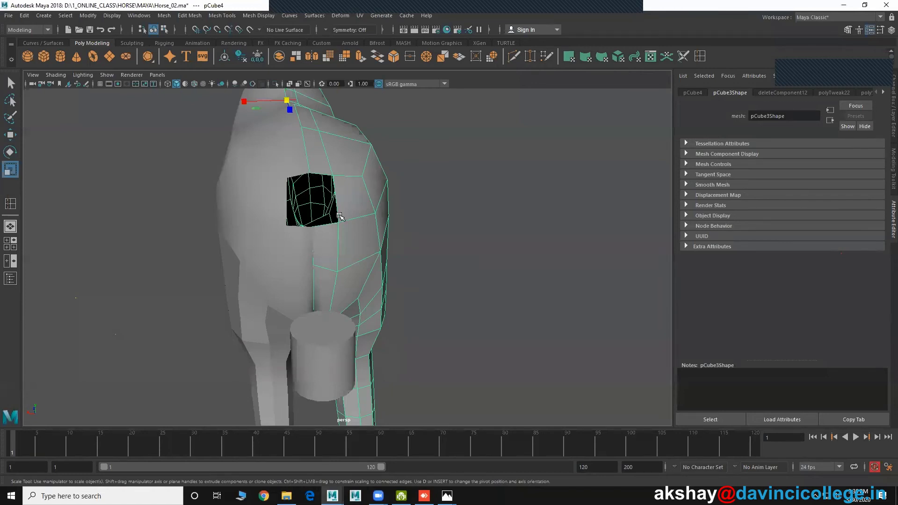
pyautogui.click(322, 353)
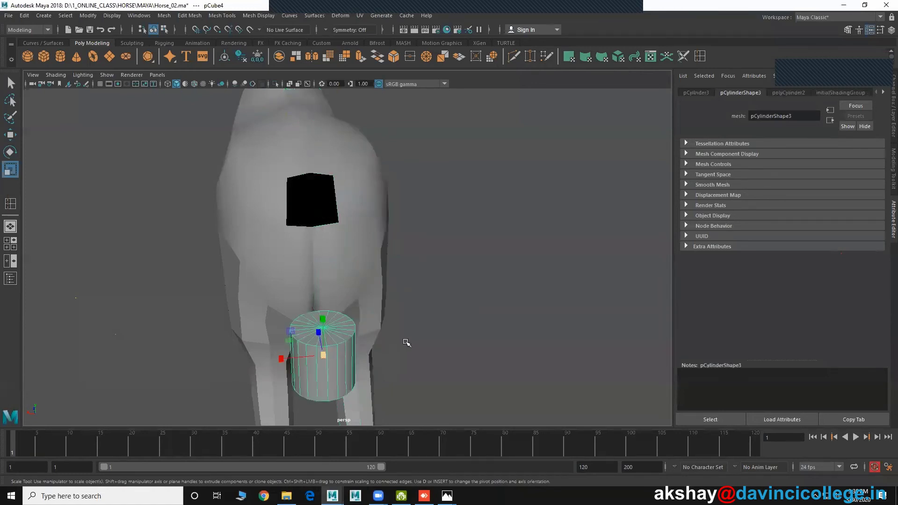
pyautogui.keyDown('alt'); pyautogui.moveTo(407, 340); pyautogui.dragTo(491, 341); pyautogui.keyUp('alt')
pyautogui.click(778, 93)
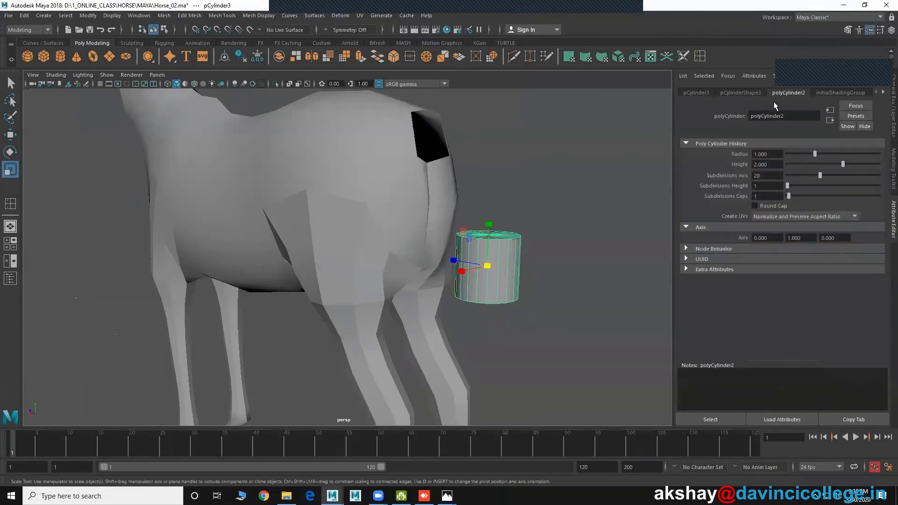
# - Give the tail cylinder 6 axis subdivisions, then reselect it after orbiting the horse
pyautogui.doubleClick(773, 174)
pyautogui.write('6')
pyautogui.press('Return')
pyautogui.keyDown('alt'); pyautogui.moveTo(449, 186); pyautogui.dragTo(362, 191); pyautogui.keyUp('alt')
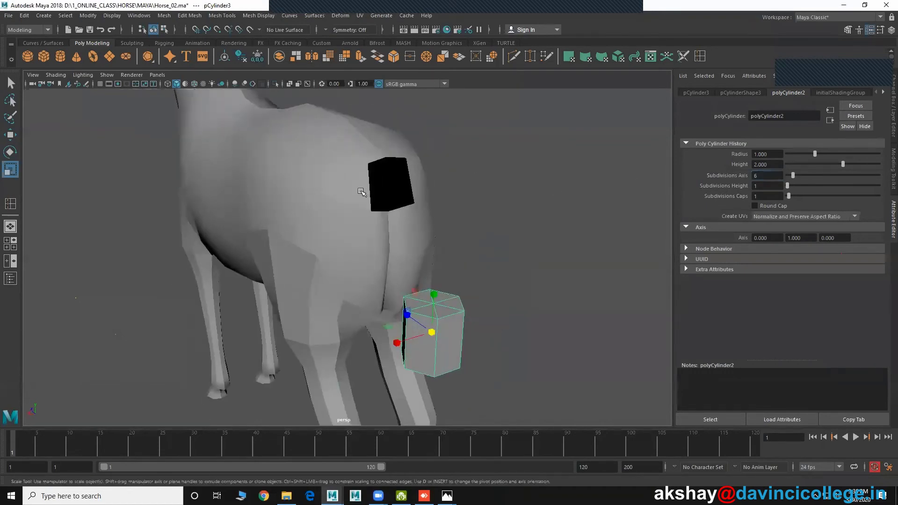
pyautogui.click(364, 189)
pyautogui.moveTo(376, 235)
pyautogui.keyDown('alt'); pyautogui.mouseDown()
pyautogui.moveTo(408, 232)
pyautogui.moveTo(495, 292)
pyautogui.moveTo(508, 277)
pyautogui.mouseUp(); pyautogui.keyUp('alt')
pyautogui.click(496, 289)
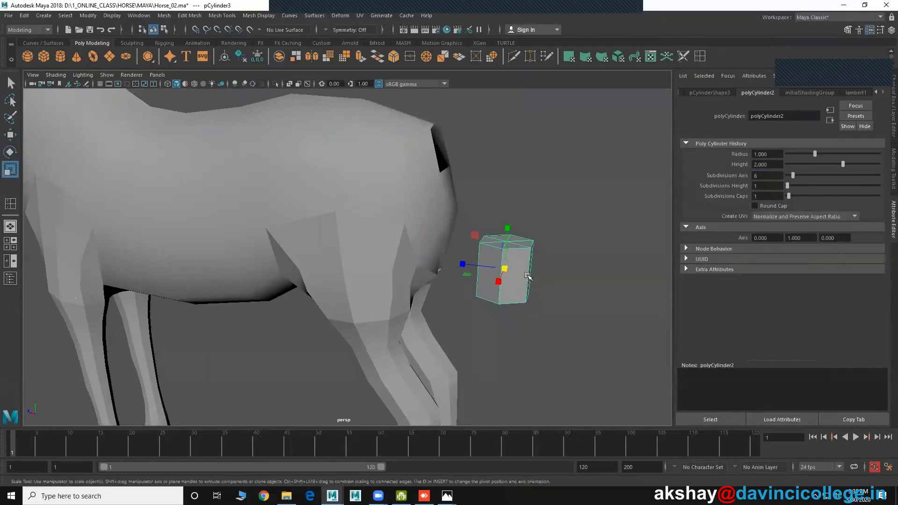
# - In the side view, delete the cylinder's cap faces and return to Object Mode
pyautogui.press('space')
pyautogui.press('space')
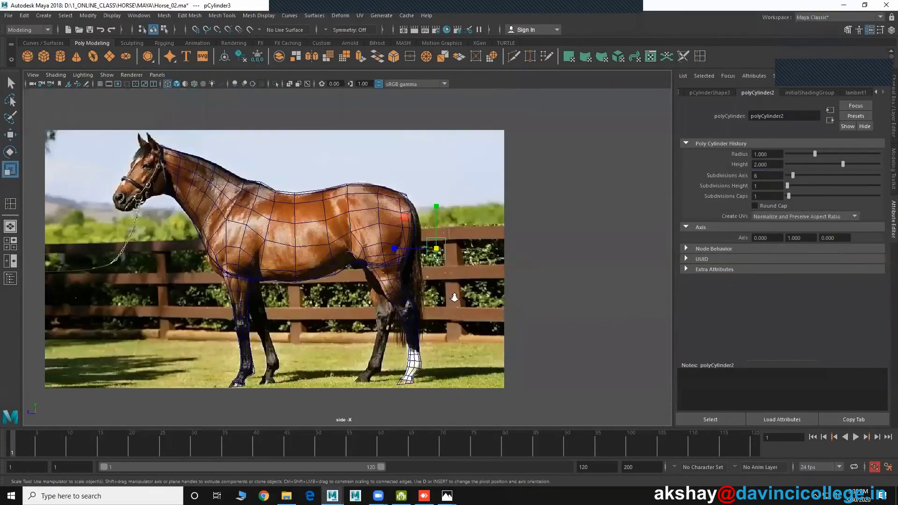
pyautogui.scroll(2, 454, 297)
pyautogui.press('space')
pyautogui.press('space')
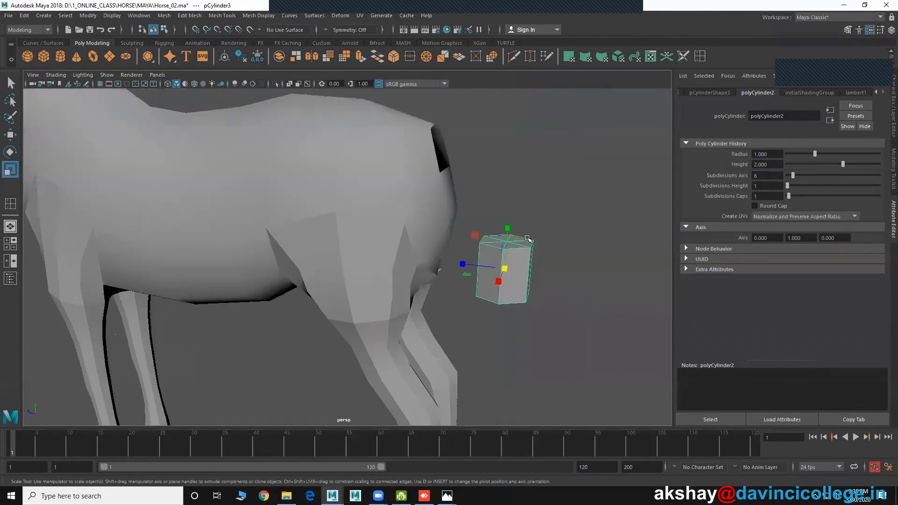
pyautogui.moveTo(523, 255); pyautogui.dragTo(475, 223, button='right')
pyautogui.moveTo(474, 223)
pyautogui.mouseDown()
pyautogui.moveTo(580, 266)
pyautogui.moveTo(507, 241)
pyautogui.moveTo(473, 216)
pyautogui.mouseUp()
pyautogui.click(583, 280)
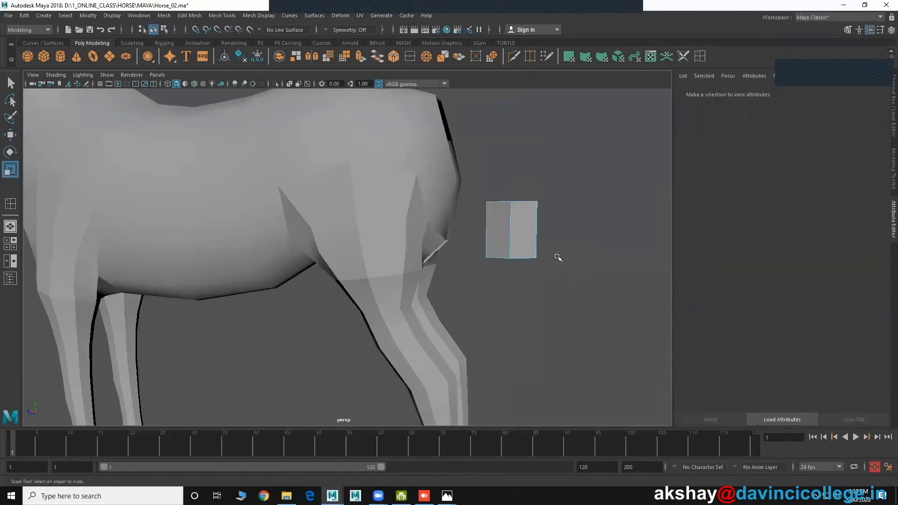
pyautogui.keyDown('alt'); pyautogui.moveTo(558, 258); pyautogui.dragTo(502, 241); pyautogui.keyUp('alt')
pyautogui.moveTo(503, 241); pyautogui.dragTo(542, 224, button='right')
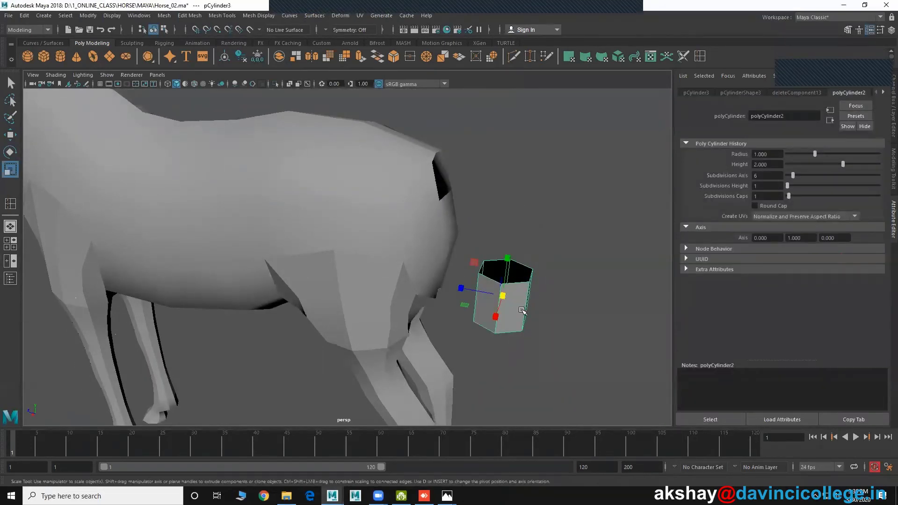
pyautogui.keyDown('alt'); pyautogui.moveTo(522, 310); pyautogui.dragTo(519, 313); pyautogui.keyUp('alt')
pyautogui.press('space')
pyautogui.press('space')
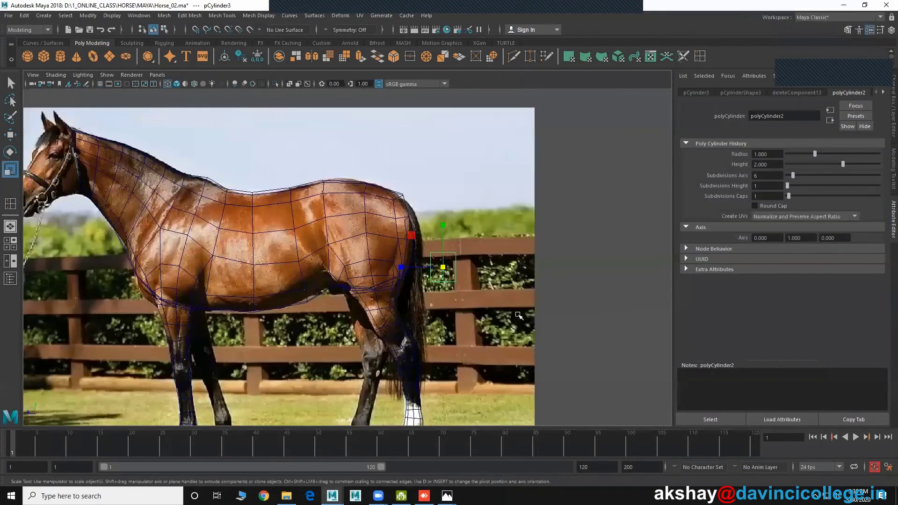
# - Tilt the tail's top vertex ring to follow the rump and move it onto the tail root
pyautogui.press('w')
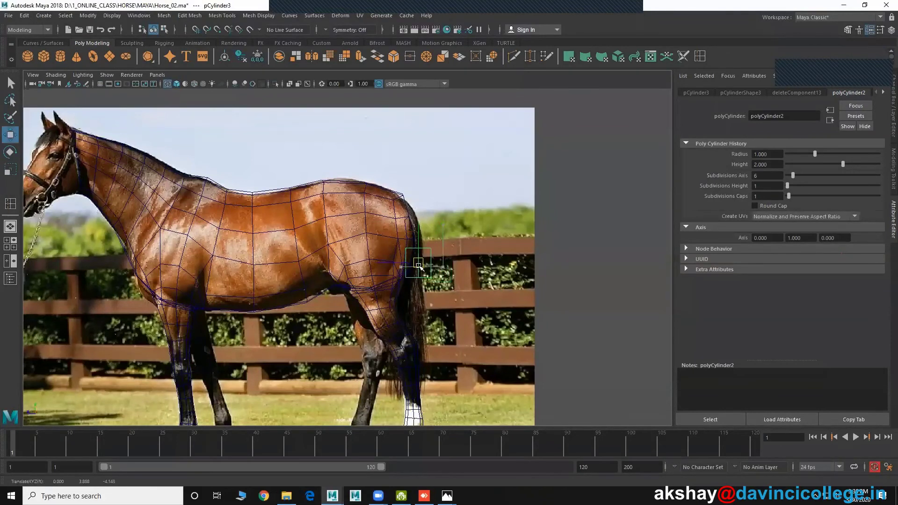
pyautogui.scroll(2, 457, 271)
pyautogui.moveTo(591, 238); pyautogui.dragTo(449, 222, button='right')
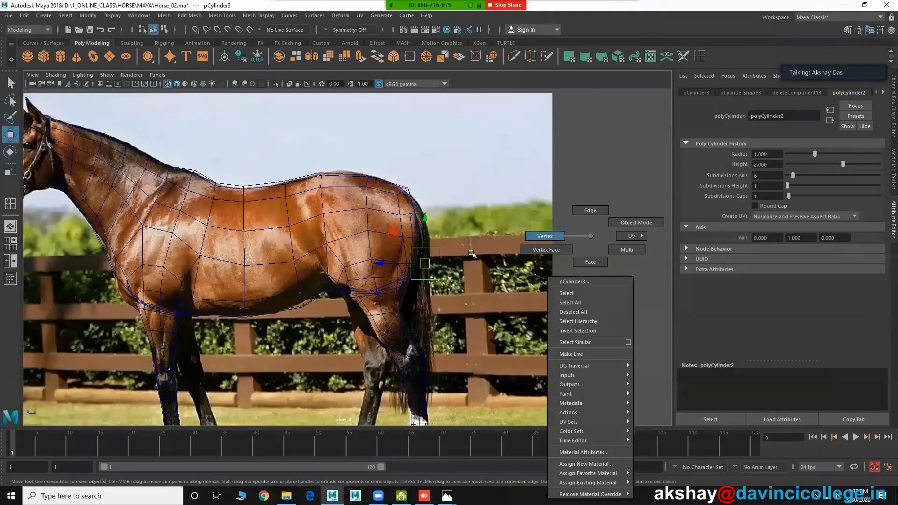
pyautogui.moveTo(404, 189); pyautogui.dragTo(447, 208)
pyautogui.keyDown('alt'); pyautogui.moveTo(444, 216); pyautogui.dragTo(444, 233, button='middle'); pyautogui.keyUp('alt')
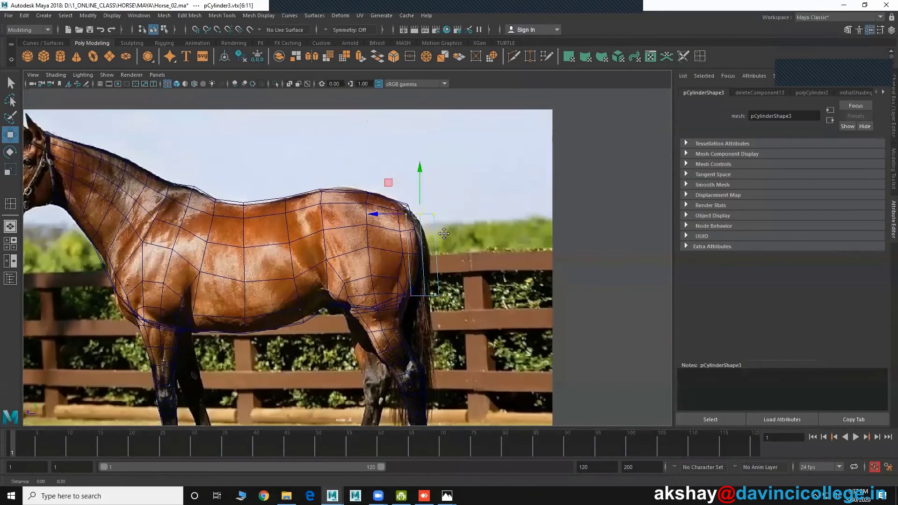
pyautogui.scroll(3, 559, 275)
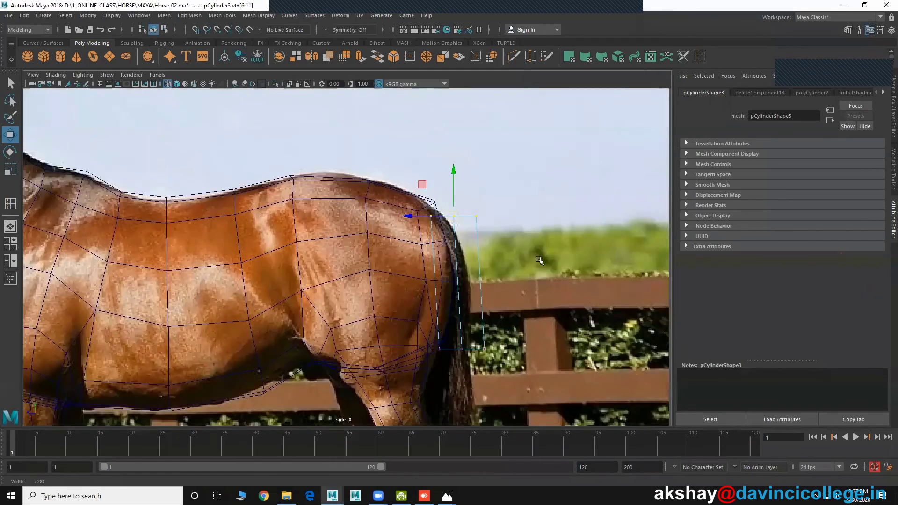
pyautogui.press('r')
pyautogui.press('e')
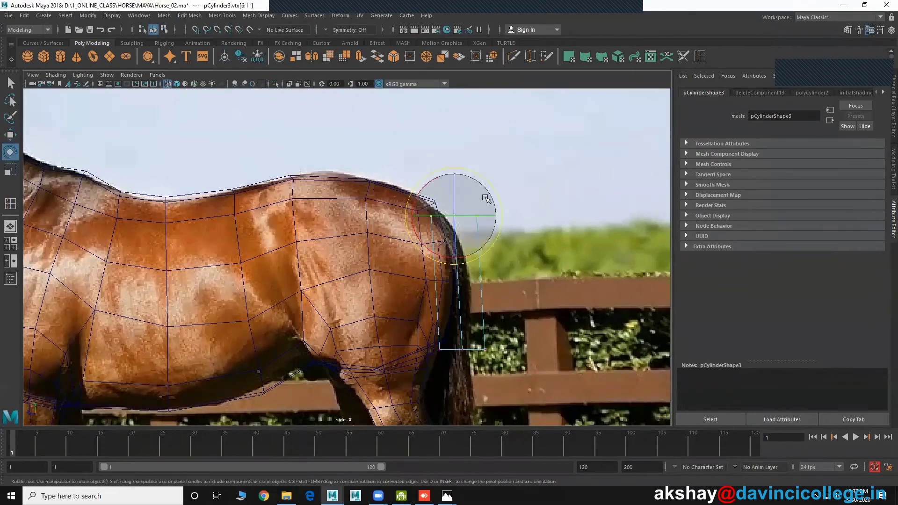
pyautogui.moveTo(491, 187)
pyautogui.mouseDown()
pyautogui.moveTo(445, 177)
pyautogui.moveTo(437, 186)
pyautogui.mouseUp()
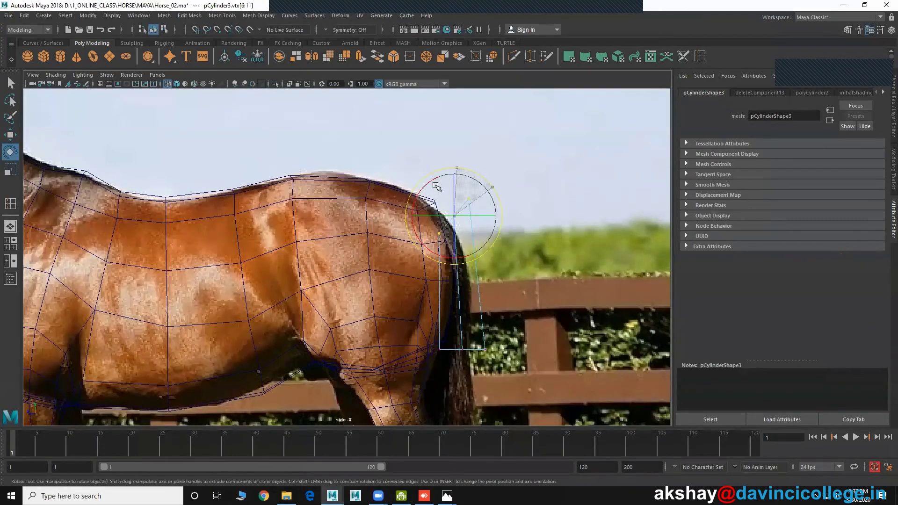
pyautogui.press('w')
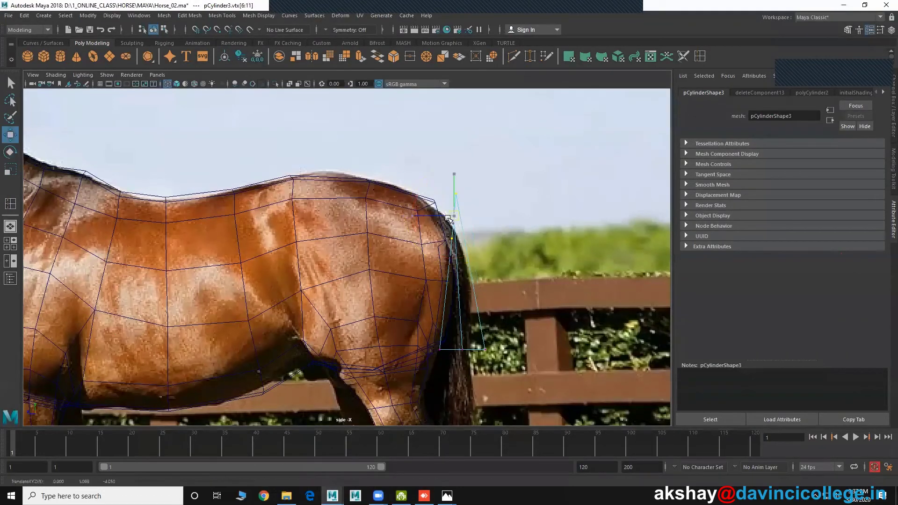
pyautogui.moveTo(460, 226); pyautogui.dragTo(449, 239)
# - Shrink the tail's bottom ring to about half size and shift it left onto the tail
pyautogui.press('r')
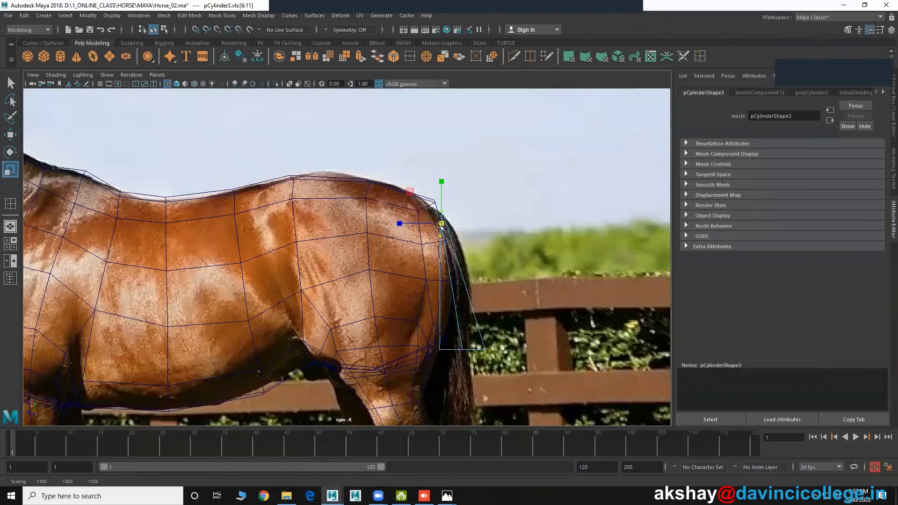
pyautogui.keyDown('alt'); pyautogui.moveTo(443, 225); pyautogui.dragTo(486, 278, button='middle'); pyautogui.keyUp('alt')
pyautogui.scroll(2, 416, 311)
pyautogui.moveTo(500, 346)
pyautogui.mouseDown()
pyautogui.moveTo(416, 314)
pyautogui.moveTo(440, 327)
pyautogui.mouseUp()
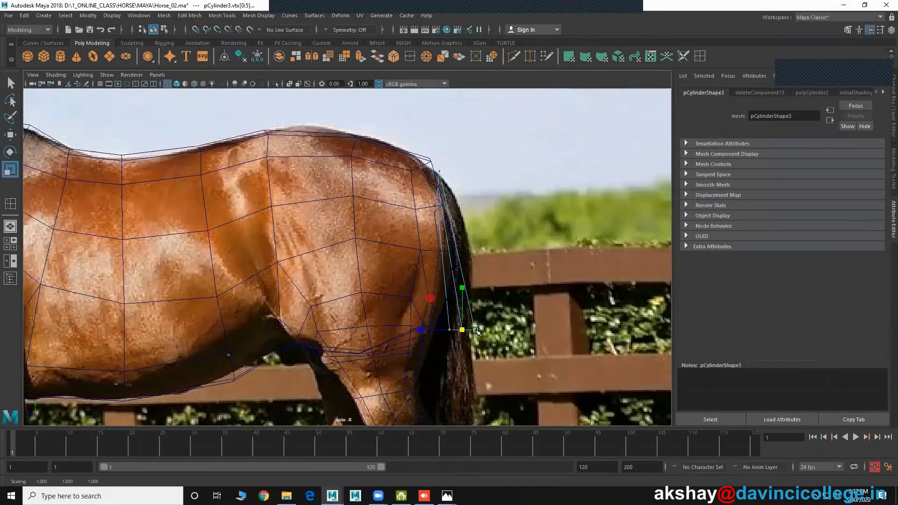
pyautogui.press('e')
pyautogui.press('w')
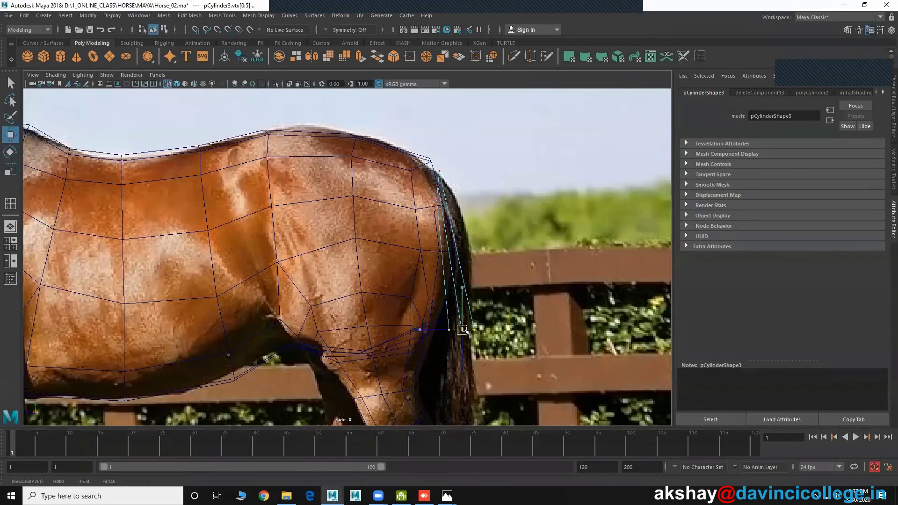
pyautogui.moveTo(466, 332); pyautogui.dragTo(460, 326)
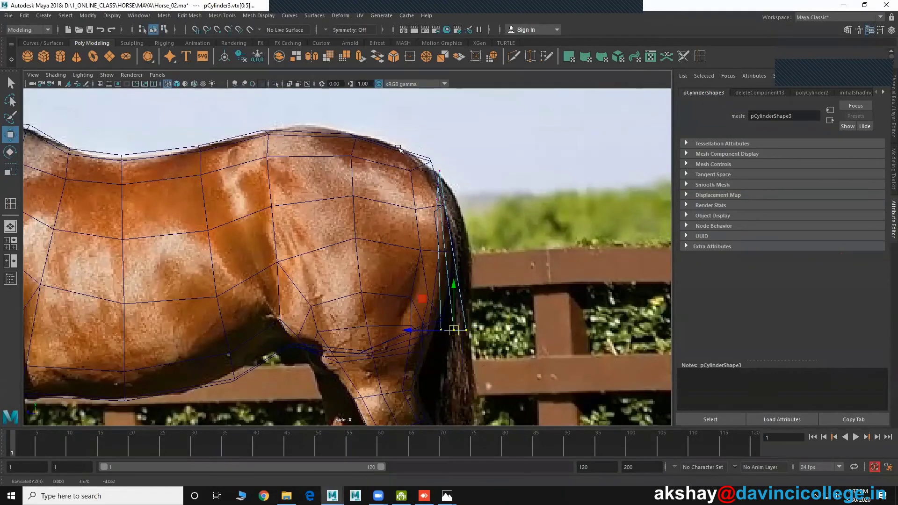
# - Tilt the top tail ring slightly near the hip, frame the horse, and select the bottom ring
pyautogui.moveTo(397, 149); pyautogui.dragTo(472, 227)
pyautogui.press('e')
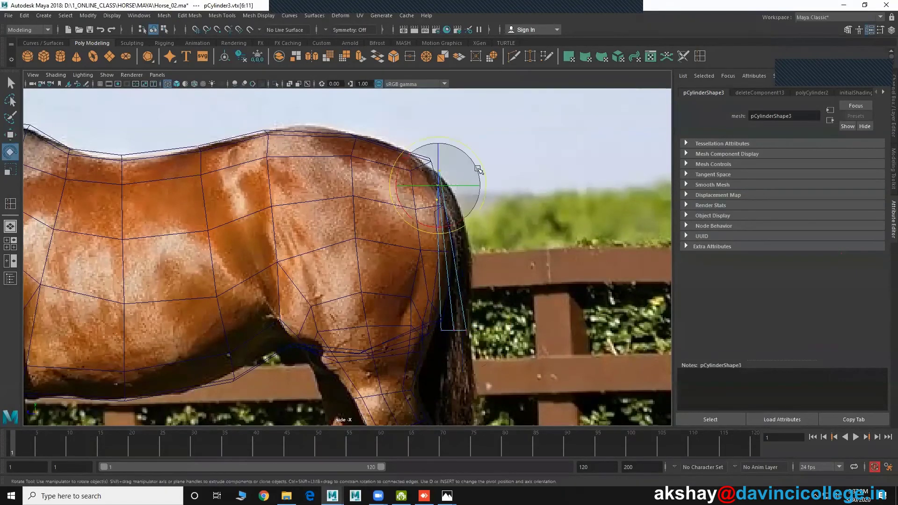
pyautogui.moveTo(480, 163); pyautogui.dragTo(485, 173)
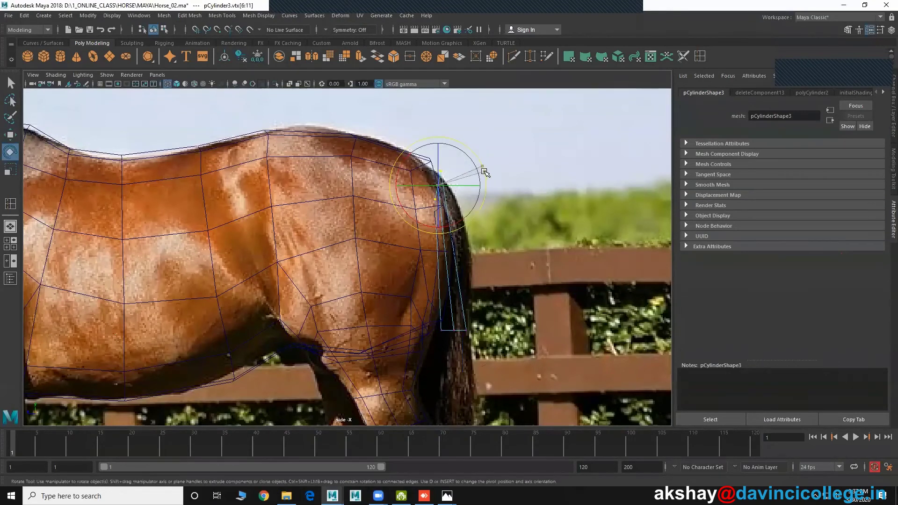
pyautogui.press('w')
pyautogui.scroll(-2, 463, 258)
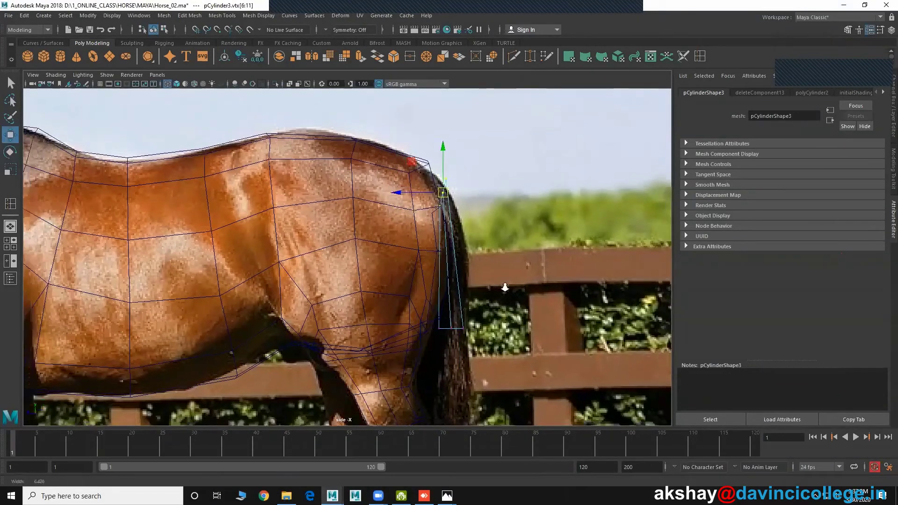
pyautogui.press('a')
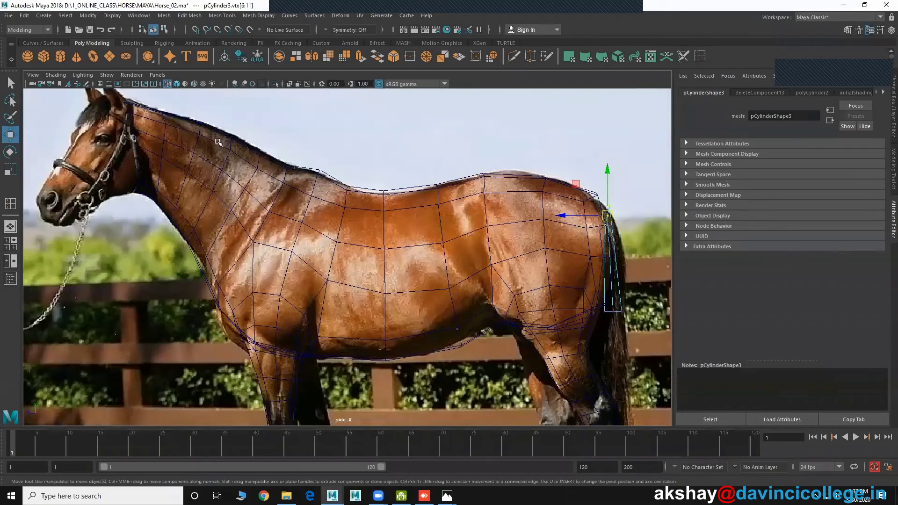
pyautogui.scroll(3, 346, 276)
pyautogui.scroll(1, 462, 294)
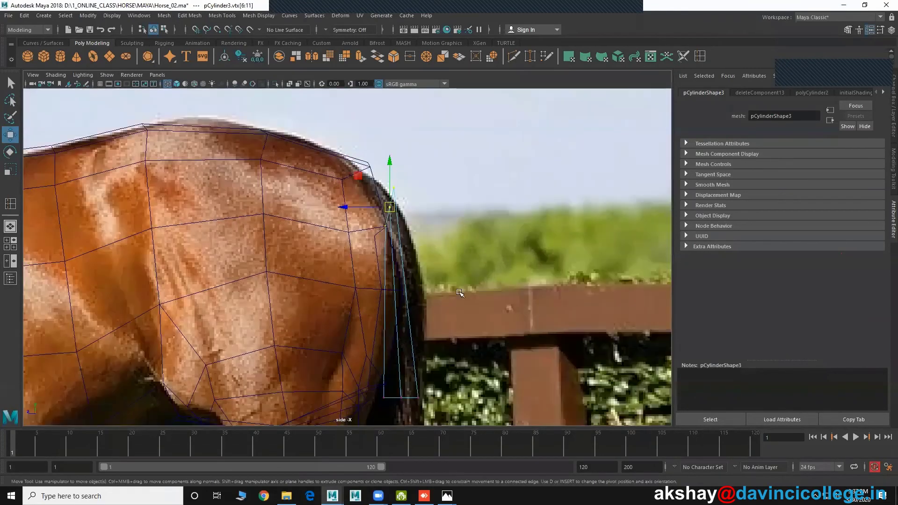
pyautogui.moveTo(359, 354); pyautogui.dragTo(435, 402)
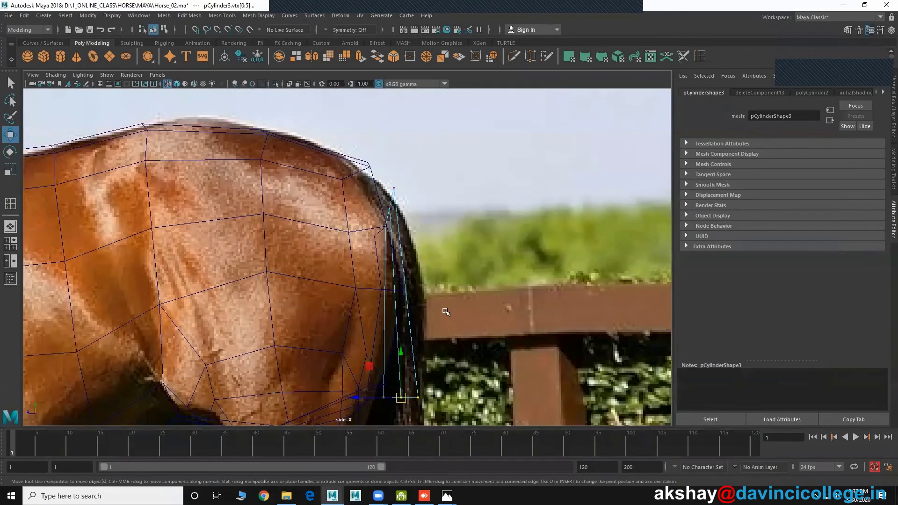
pyautogui.moveTo(382, 408)
pyautogui.keyDown('alt'); pyautogui.mouseDown(button='middle')
pyautogui.moveTo(420, 315)
pyautogui.moveTo(418, 251)
pyautogui.mouseUp(button='middle'); pyautogui.keyUp('alt')
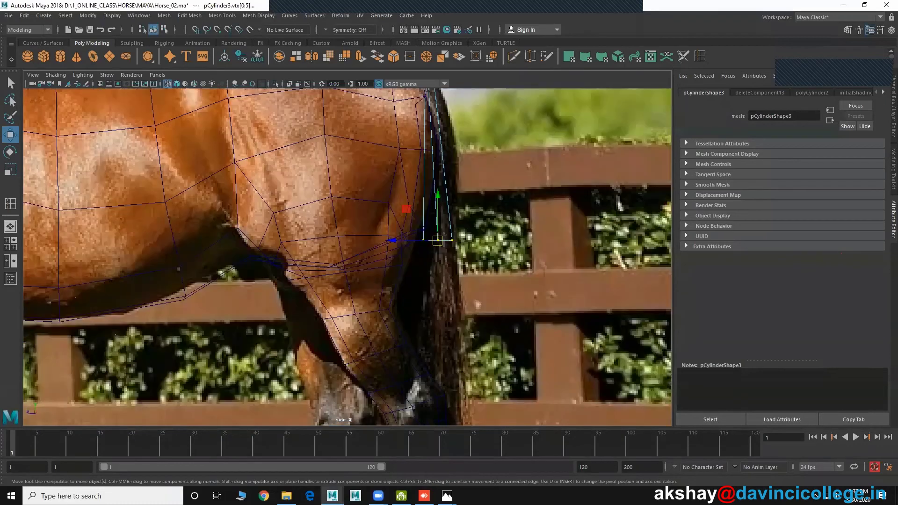
# - Open the REF folder and preview the anatomy and reg-photos-views-required_orig.png references
pyautogui.click(286, 496)
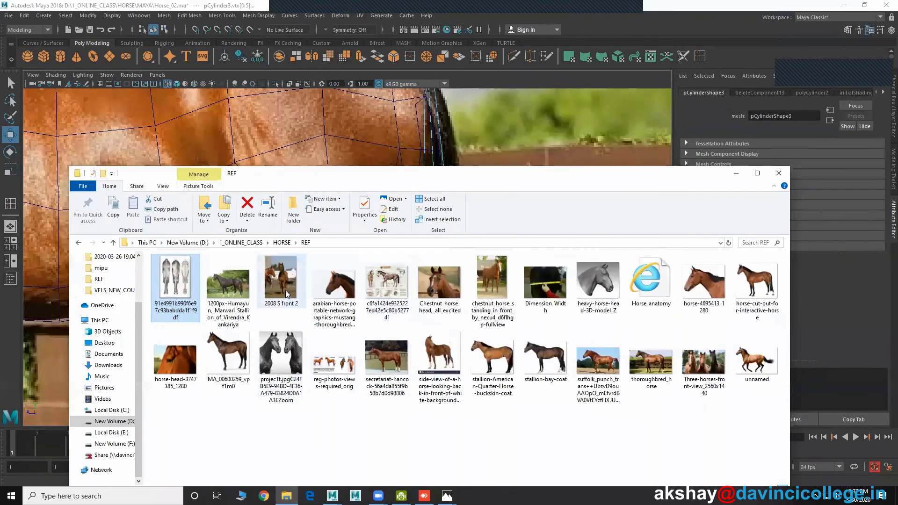
pyautogui.doubleClick(389, 285)
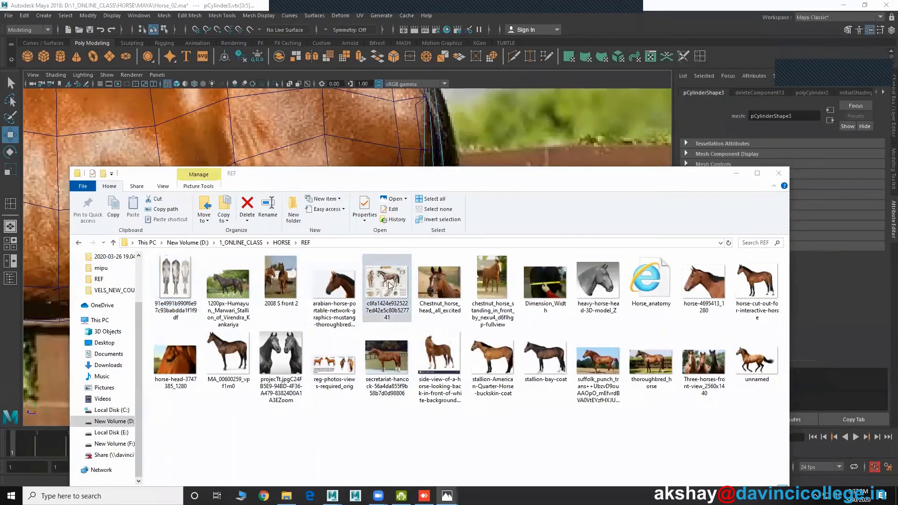
pyautogui.click(597, 120)
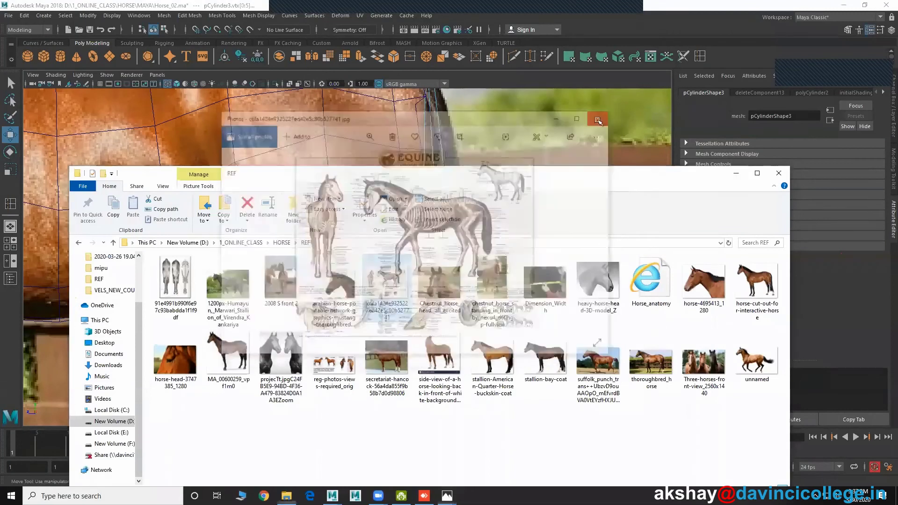
pyautogui.click(346, 364)
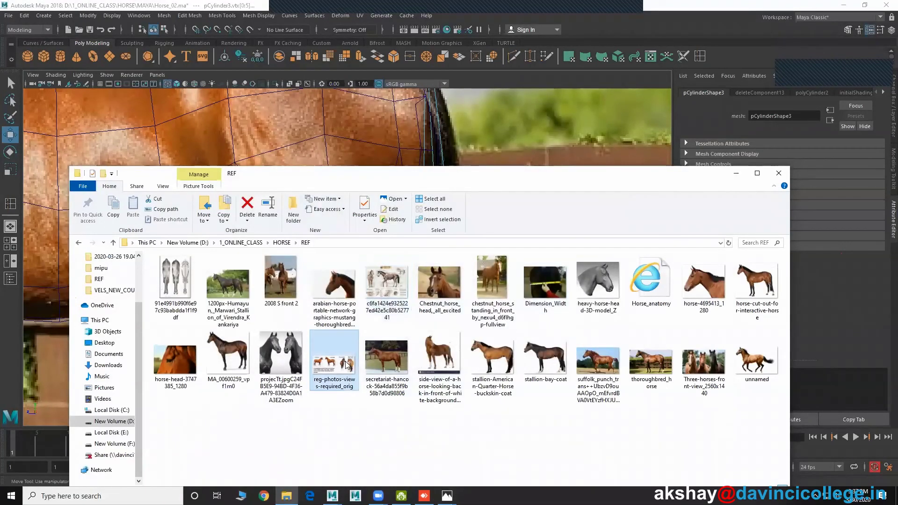
pyautogui.doubleClick(346, 365)
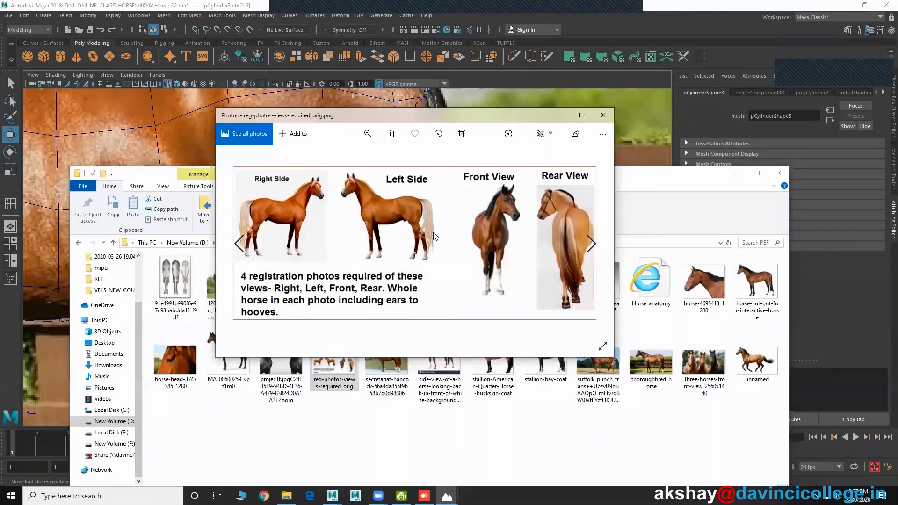
pyautogui.click(603, 115)
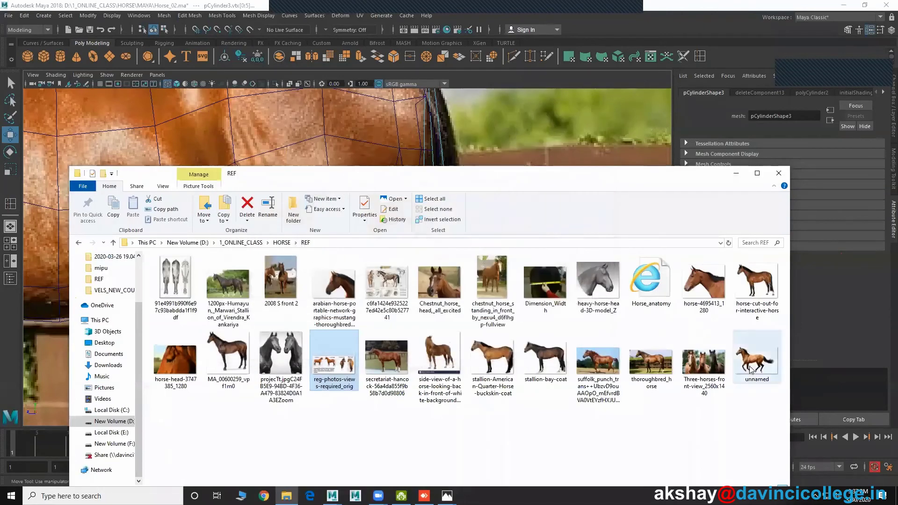
# - View the Suffolk Punch horse photo, dismiss the Flash Player notice, and close it
pyautogui.doubleClick(611, 368)
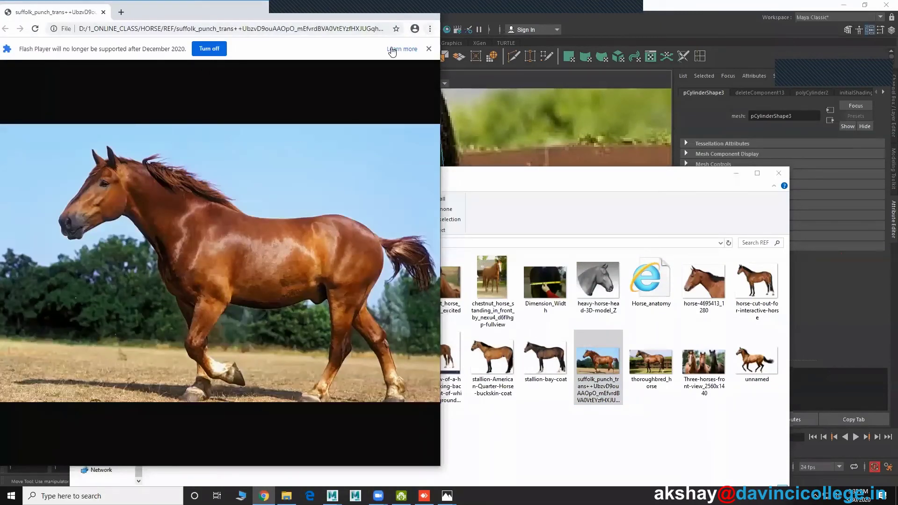
pyautogui.click(428, 49)
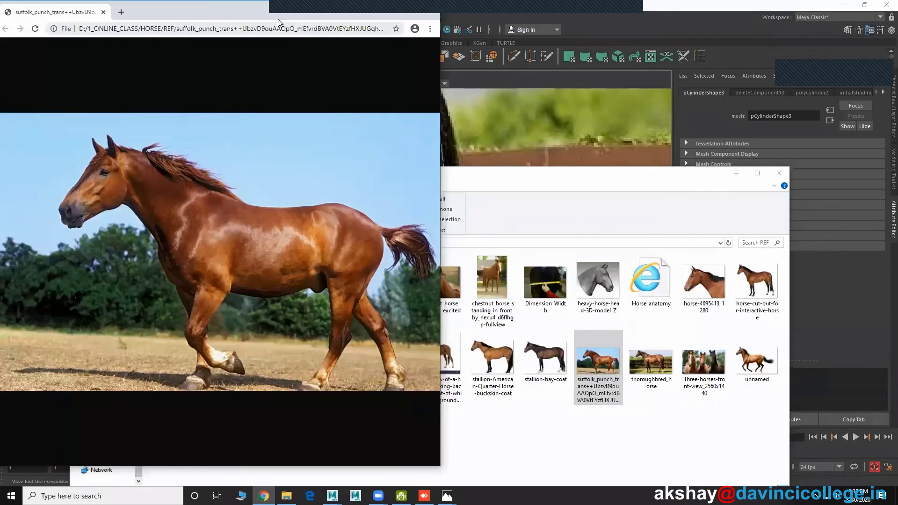
pyautogui.moveTo(415, 17); pyautogui.dragTo(503, 148)
pyautogui.click(525, 140)
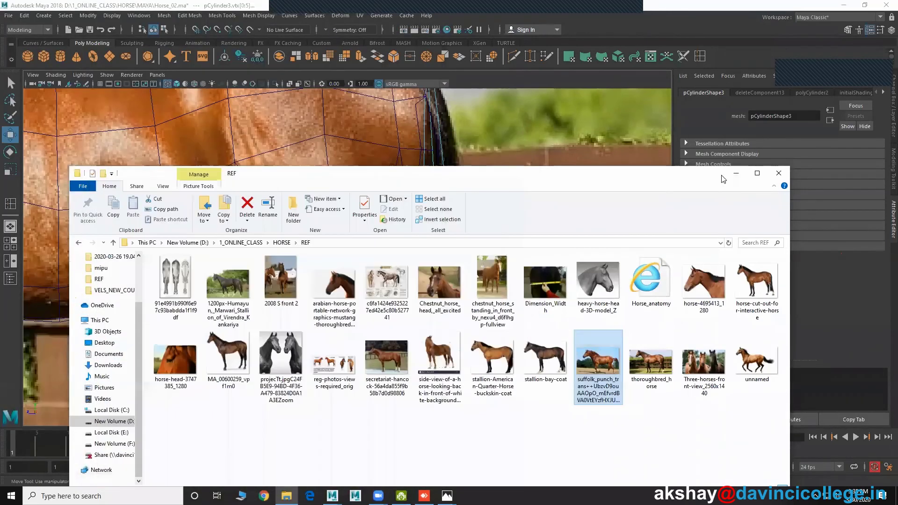
# - Back in Maya, insert an edge loop across the tail cylinder and shift it right
pyautogui.click(736, 173)
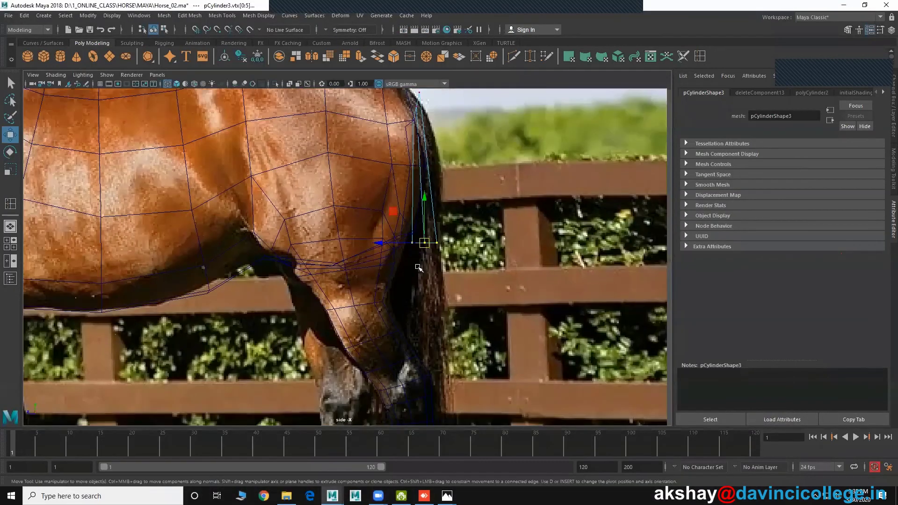
pyautogui.scroll(-1, 421, 274)
pyautogui.scroll(-1, 416, 269)
pyautogui.scroll(-1, 414, 266)
pyautogui.scroll(-1, 417, 219)
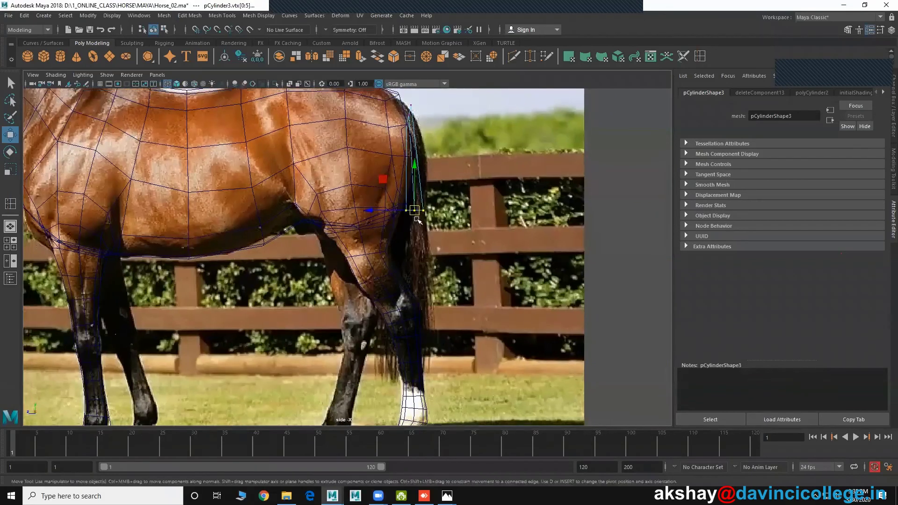
pyautogui.keyDown('alt'); pyautogui.moveTo(393, 206); pyautogui.dragTo(393, 238, button='middle'); pyautogui.keyUp('alt')
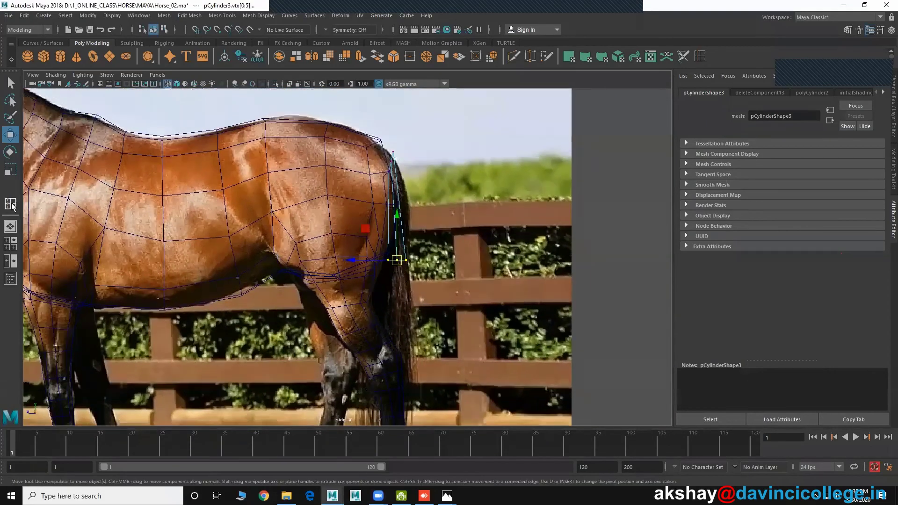
pyautogui.press('y')
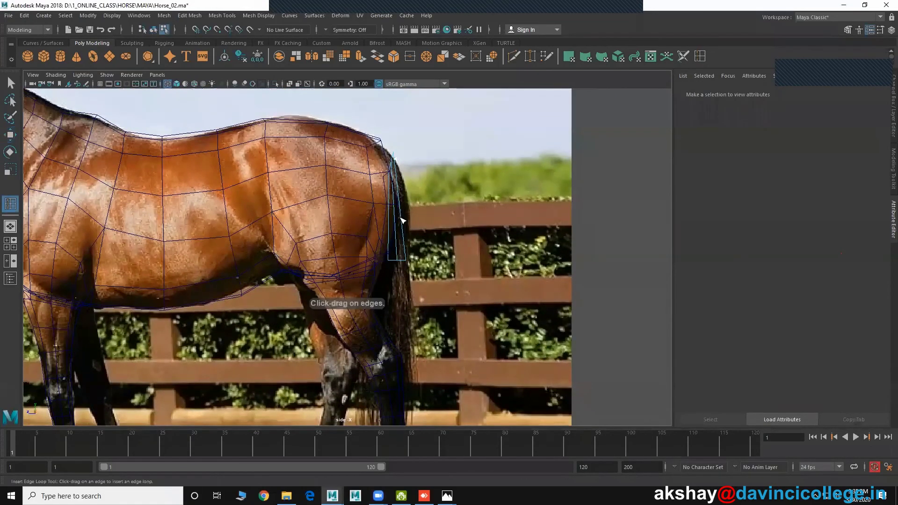
pyautogui.click(402, 213)
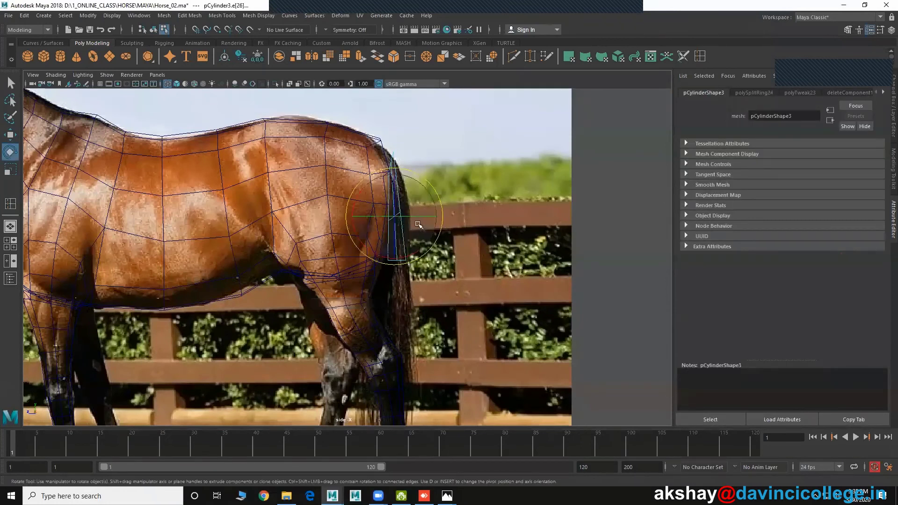
pyautogui.press('w')
pyautogui.moveTo(395, 218); pyautogui.dragTo(401, 218)
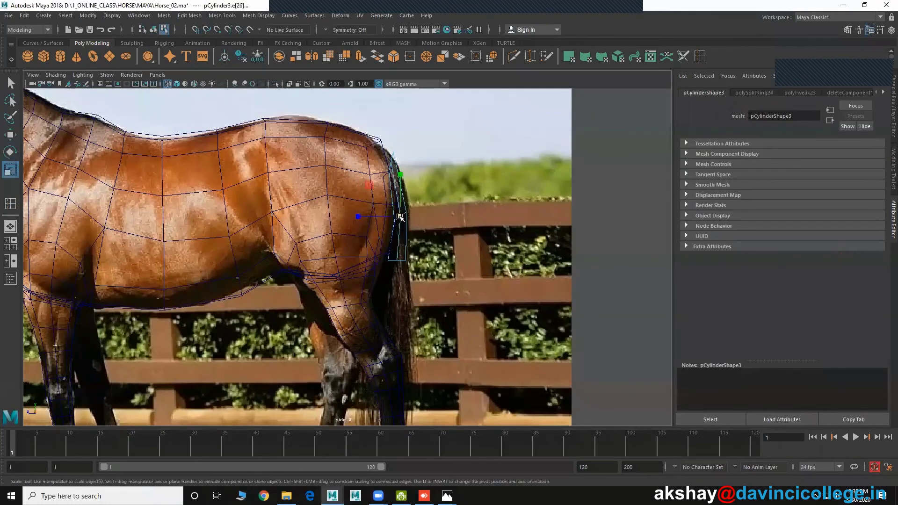
# - Resize the tail's bottom vertex ring and lower it
pyautogui.press('r')
pyautogui.keyDown('alt'); pyautogui.moveTo(398, 254); pyautogui.dragTo(404, 222, button='middle'); pyautogui.keyUp('alt')
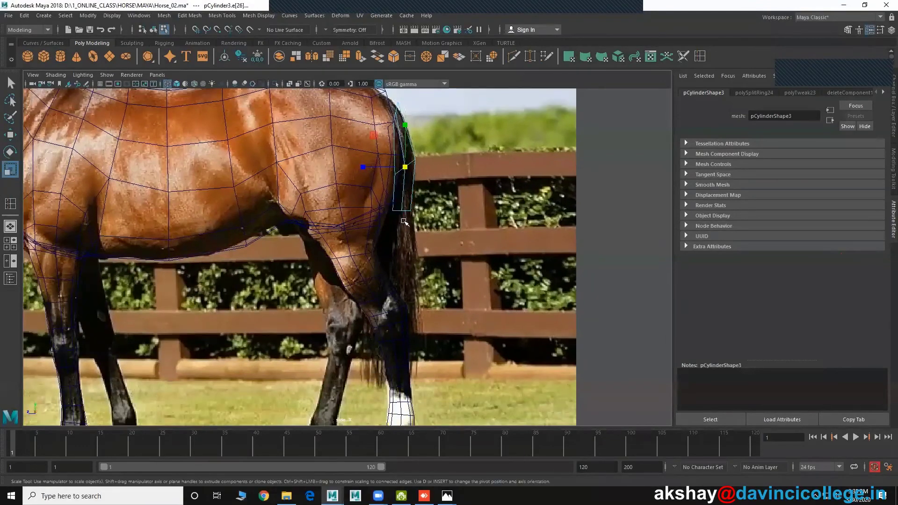
pyautogui.rightClick(406, 213)
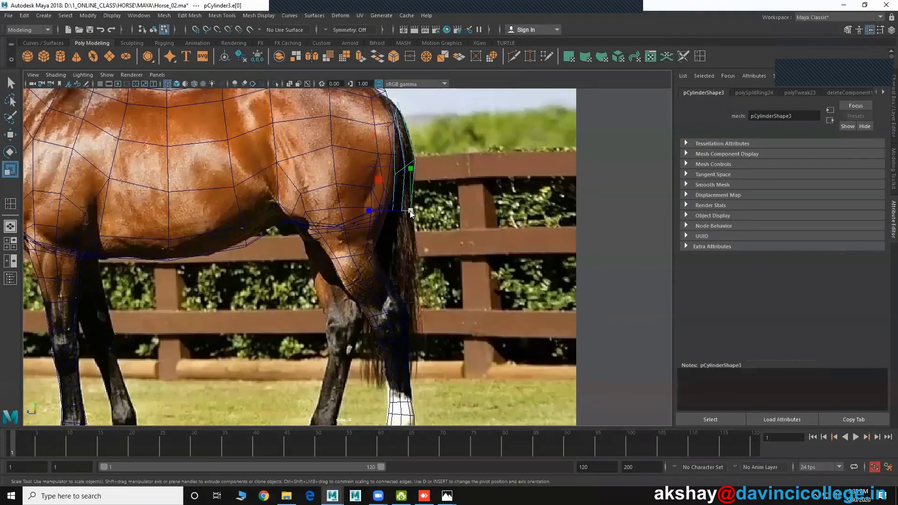
pyautogui.moveTo(410, 210); pyautogui.dragTo(364, 209, button='right')
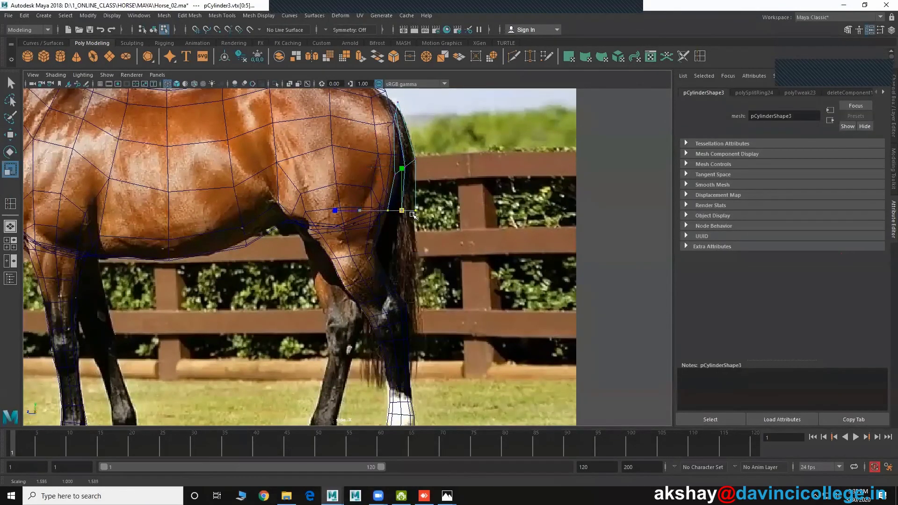
pyautogui.click(410, 214)
pyautogui.moveTo(408, 214); pyautogui.dragTo(413, 214)
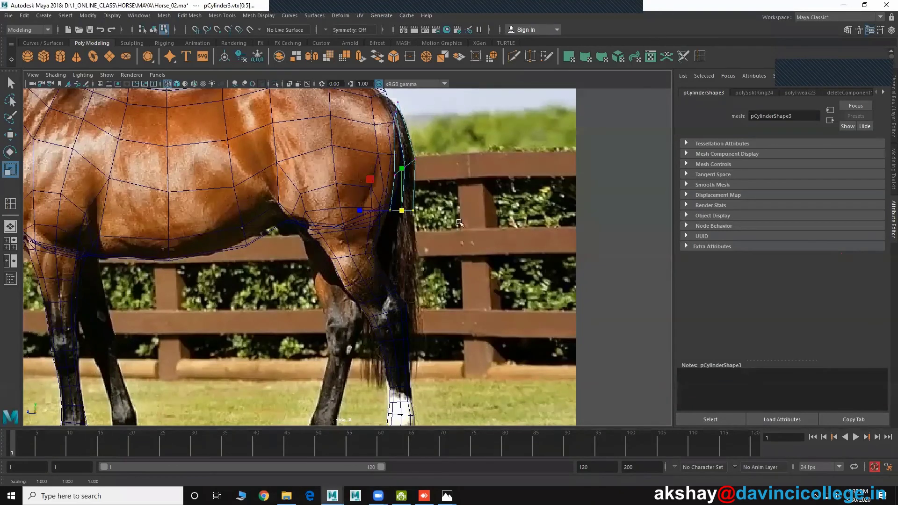
pyautogui.press('w')
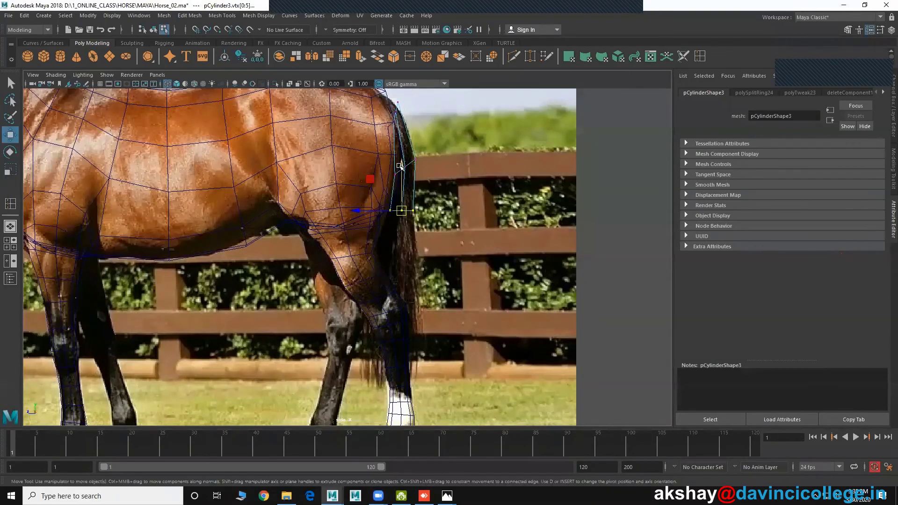
pyautogui.moveTo(402, 210); pyautogui.dragTo(401, 229)
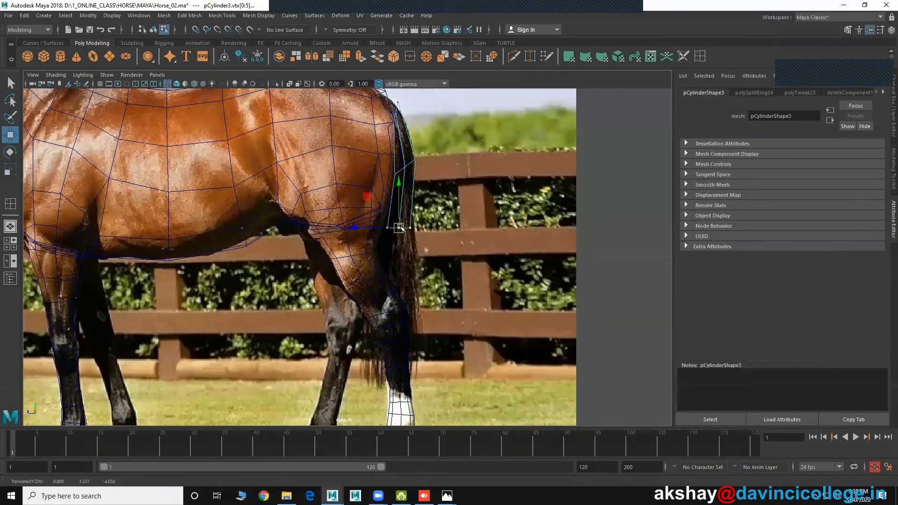
# - Add two more edge loops on the tail and taper its bottom ring slightly inward
pyautogui.click(11, 203)
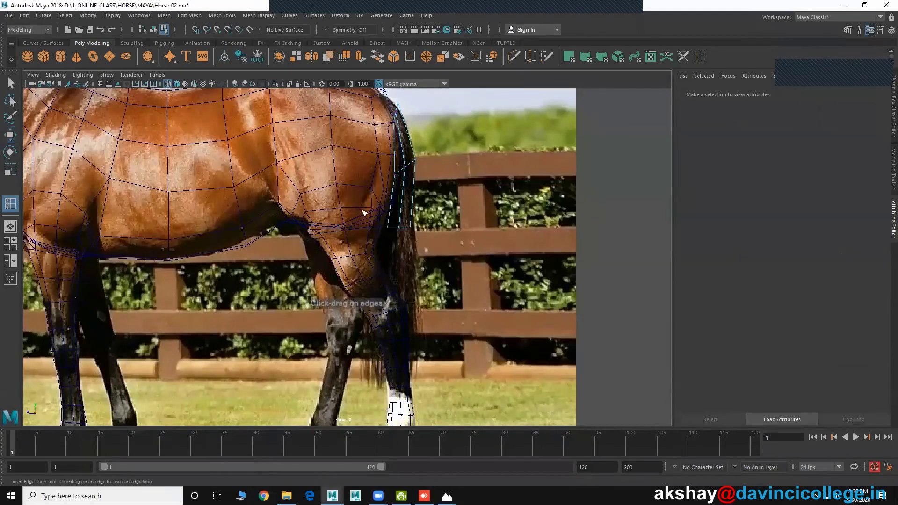
pyautogui.click(403, 206)
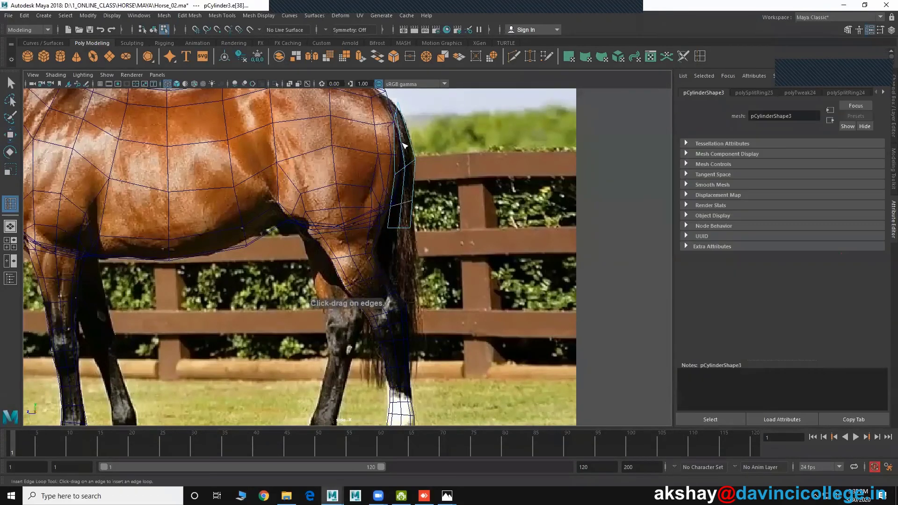
pyautogui.click(405, 145)
pyautogui.press('w')
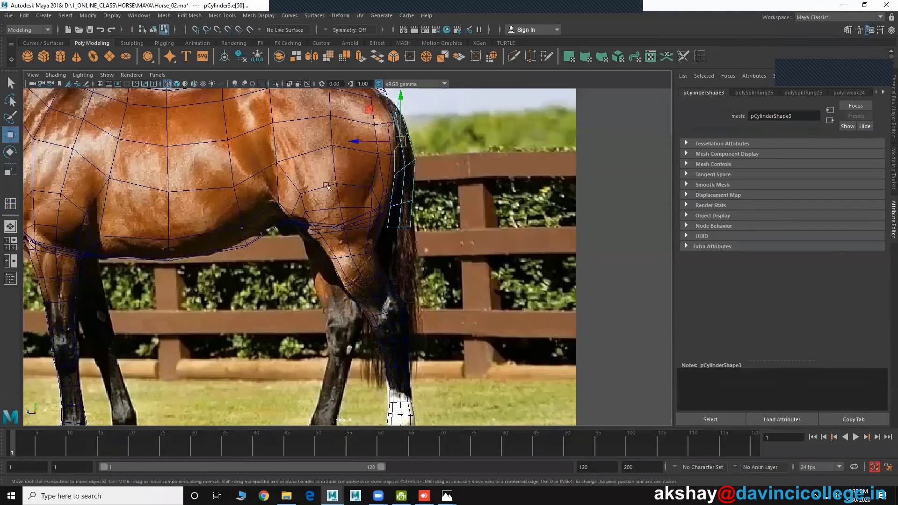
pyautogui.moveTo(401, 190); pyautogui.dragTo(378, 190, button='right')
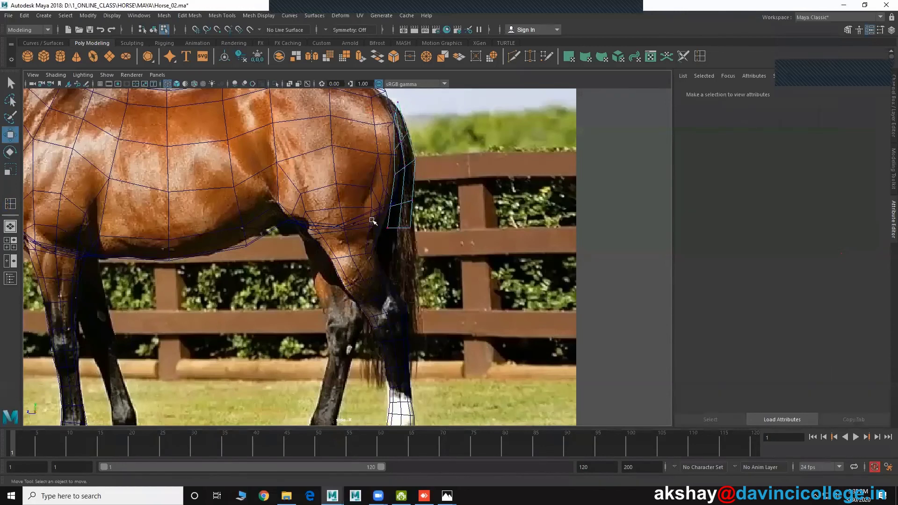
pyautogui.moveTo(371, 218); pyautogui.dragTo(452, 248)
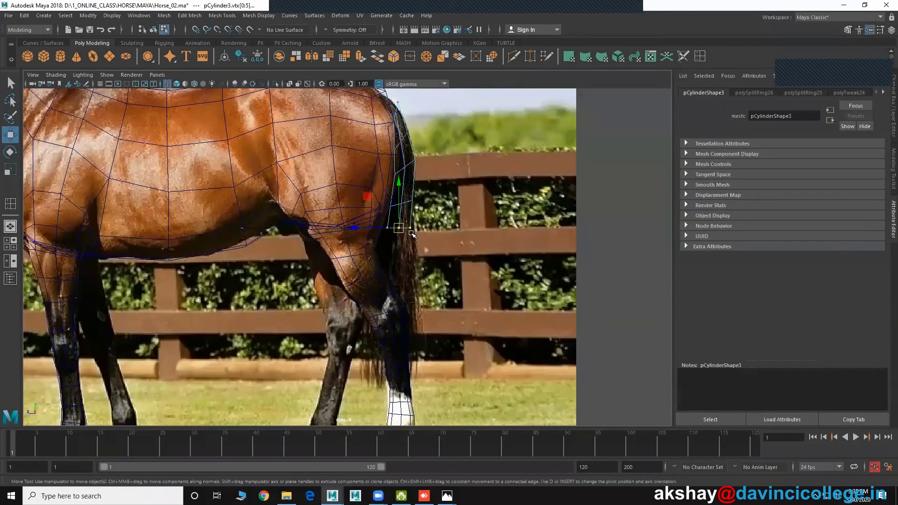
pyautogui.press('r')
pyautogui.moveTo(400, 227); pyautogui.dragTo(395, 229)
# - Lasso a ring of tail vertices close up and scale it slightly wider
pyautogui.keyDown('alt'); pyautogui.moveTo(425, 166); pyautogui.dragTo(328, 166, button='middle'); pyautogui.keyUp('alt')
pyautogui.scroll(3, 328, 166)
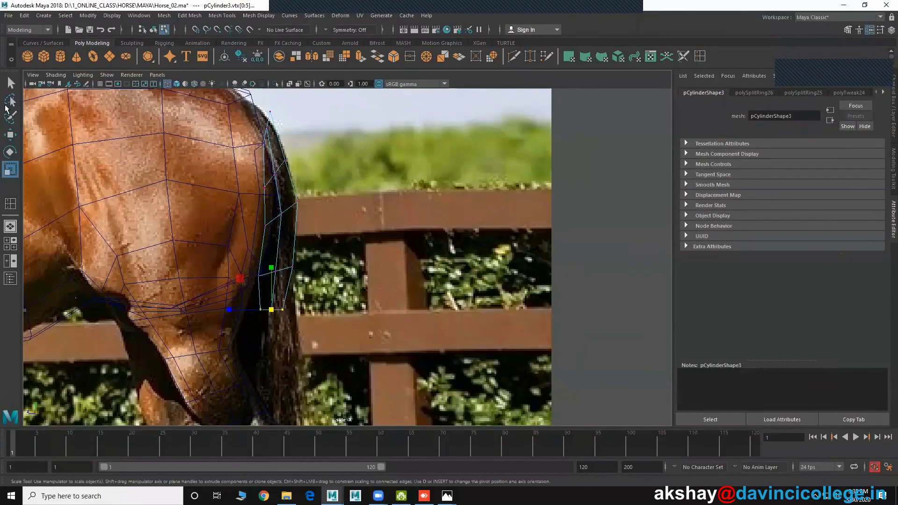
pyautogui.click(11, 100)
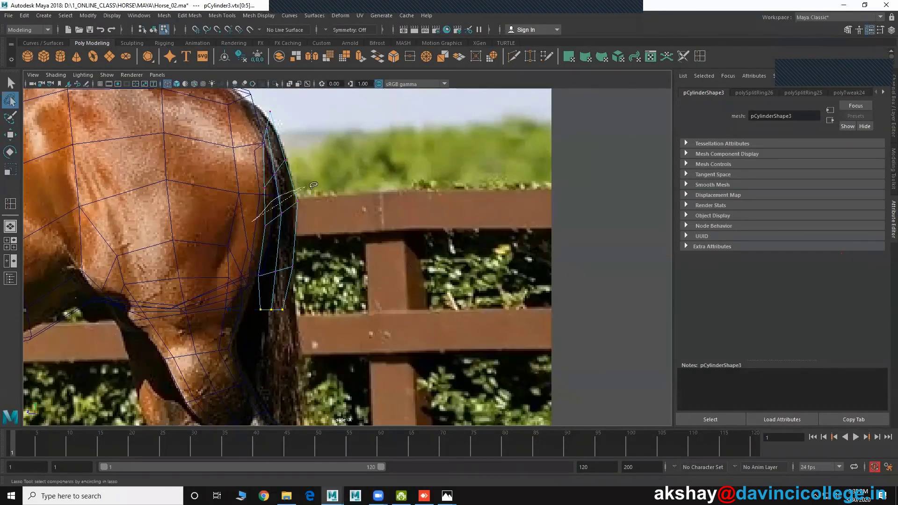
pyautogui.moveTo(255, 217)
pyautogui.mouseDown()
pyautogui.moveTo(259, 233)
pyautogui.moveTo(287, 213)
pyautogui.mouseUp()
pyautogui.press('r')
pyautogui.press('space')
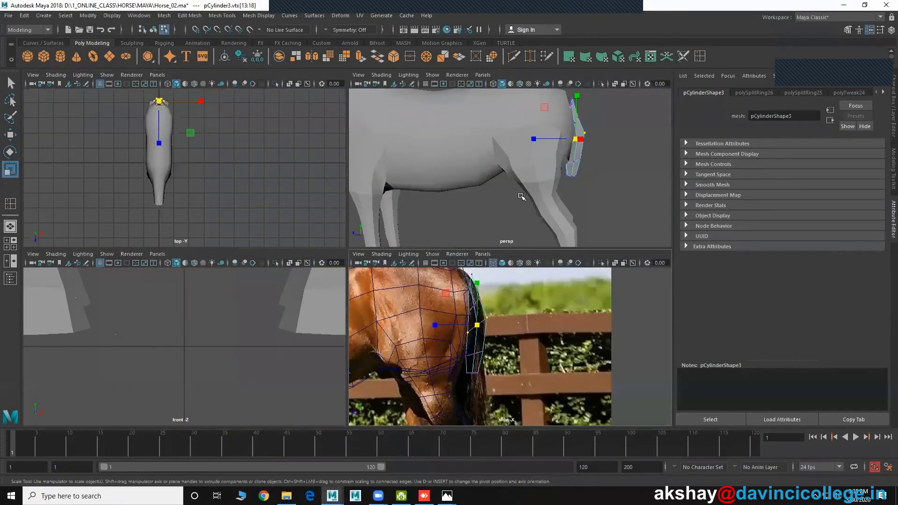
# - From behind, push the tail's upper edge loop outward and shift the whole cylinder along Z
pyautogui.press('space')
pyautogui.keyDown('alt'); pyautogui.moveTo(431, 200); pyautogui.dragTo(365, 219); pyautogui.keyUp('alt')
pyautogui.moveTo(346, 239)
pyautogui.keyDown('alt'); pyautogui.mouseDown()
pyautogui.moveTo(313, 263)
pyautogui.moveTo(272, 260)
pyautogui.moveTo(447, 200)
pyautogui.mouseUp(); pyautogui.keyUp('alt')
pyautogui.rightClick(447, 200)
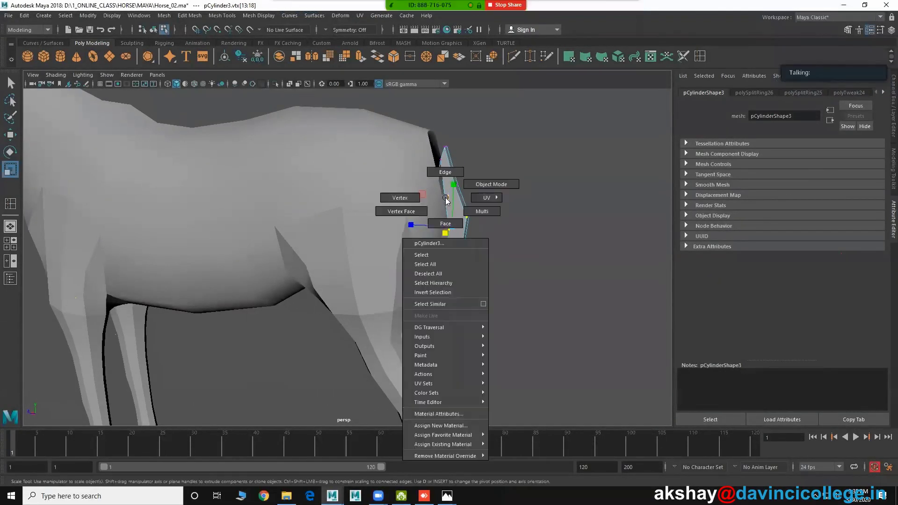
pyautogui.click(447, 192)
pyautogui.click(446, 191)
pyautogui.keyDown('alt'); pyautogui.moveTo(465, 201); pyautogui.dragTo(481, 216); pyautogui.keyUp('alt')
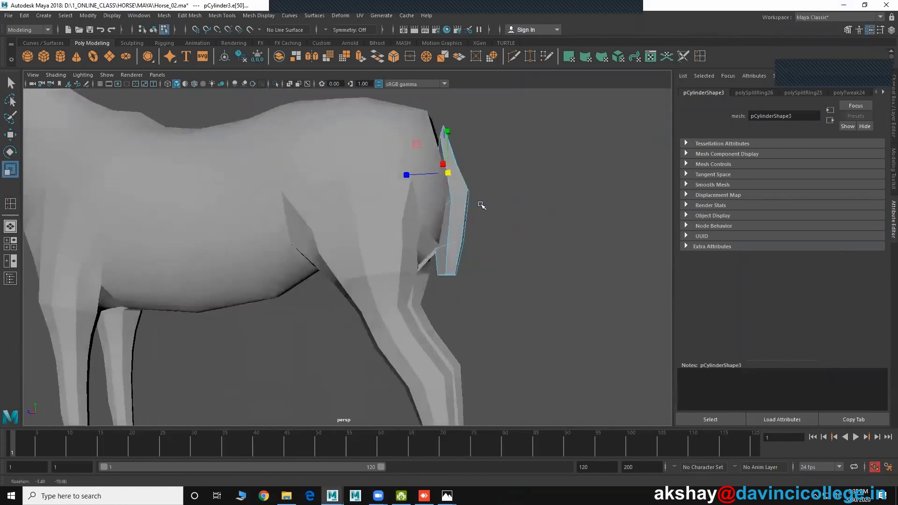
pyautogui.scroll(3, 483, 248)
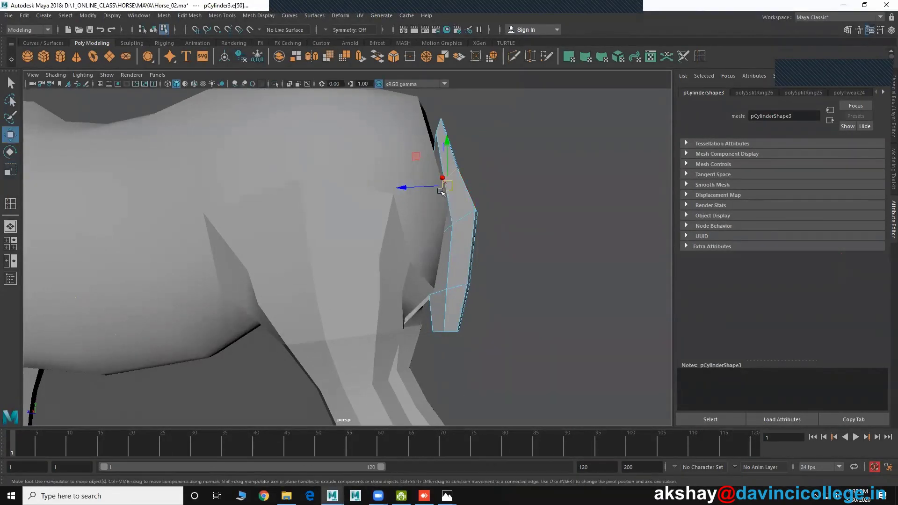
pyautogui.moveTo(444, 186)
pyautogui.mouseDown()
pyautogui.moveTo(452, 183)
pyautogui.moveTo(361, 227)
pyautogui.moveTo(456, 231)
pyautogui.moveTo(470, 222)
pyautogui.moveTo(460, 220)
pyautogui.moveTo(467, 230)
pyautogui.mouseUp()
pyautogui.moveTo(466, 230); pyautogui.dragTo(468, 236, button='right')
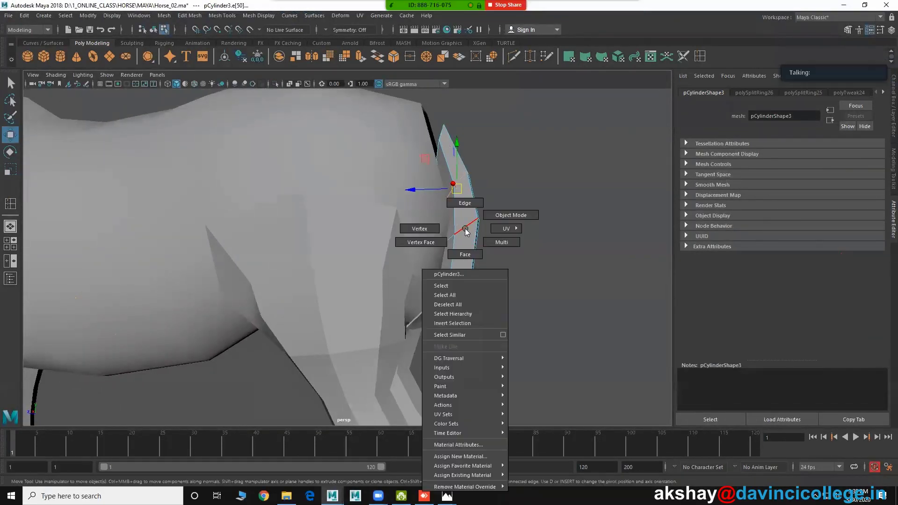
pyautogui.moveTo(429, 277)
pyautogui.mouseDown()
pyautogui.moveTo(422, 272)
pyautogui.moveTo(477, 257)
pyautogui.moveTo(383, 270)
pyautogui.moveTo(545, 267)
pyautogui.moveTo(434, 245)
pyautogui.moveTo(473, 244)
pyautogui.moveTo(386, 268)
pyautogui.mouseUp()
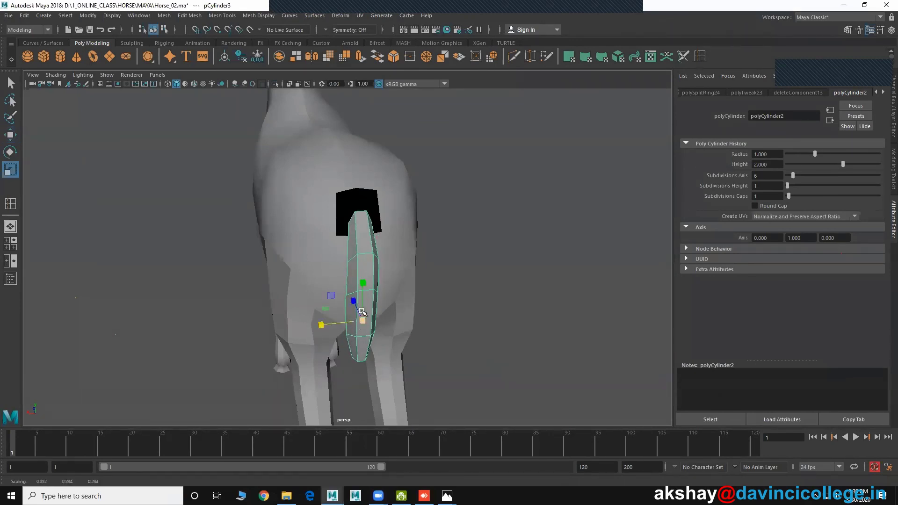
pyautogui.moveTo(361, 312)
pyautogui.keyDown('alt'); pyautogui.mouseDown()
pyautogui.moveTo(463, 312)
pyautogui.moveTo(511, 295)
pyautogui.moveTo(448, 279)
pyautogui.moveTo(410, 285)
pyautogui.moveTo(378, 244)
pyautogui.moveTo(393, 283)
pyautogui.moveTo(387, 216)
pyautogui.mouseUp(); pyautogui.keyUp('alt')
pyautogui.click(423, 285)
pyautogui.click(395, 218)
pyautogui.click(384, 219)
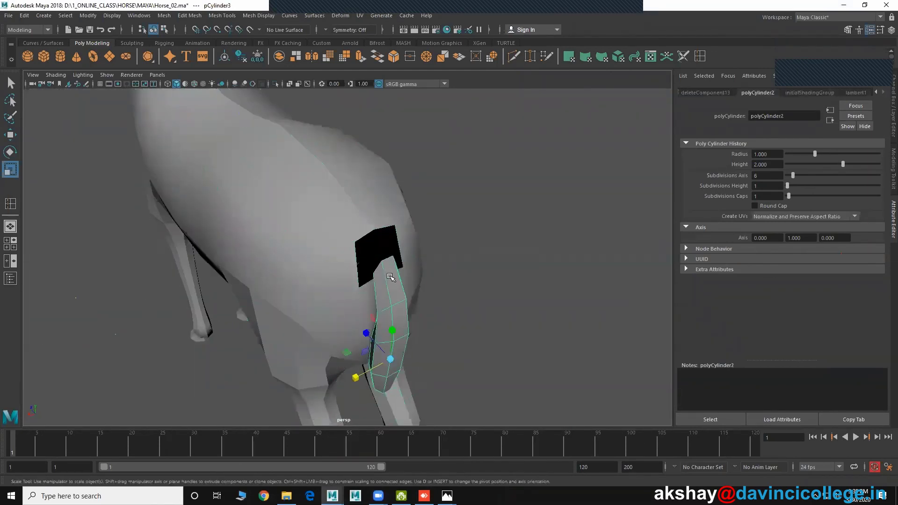
pyautogui.keyDown('alt'); pyautogui.moveTo(406, 288); pyautogui.dragTo(340, 249); pyautogui.keyUp('alt')
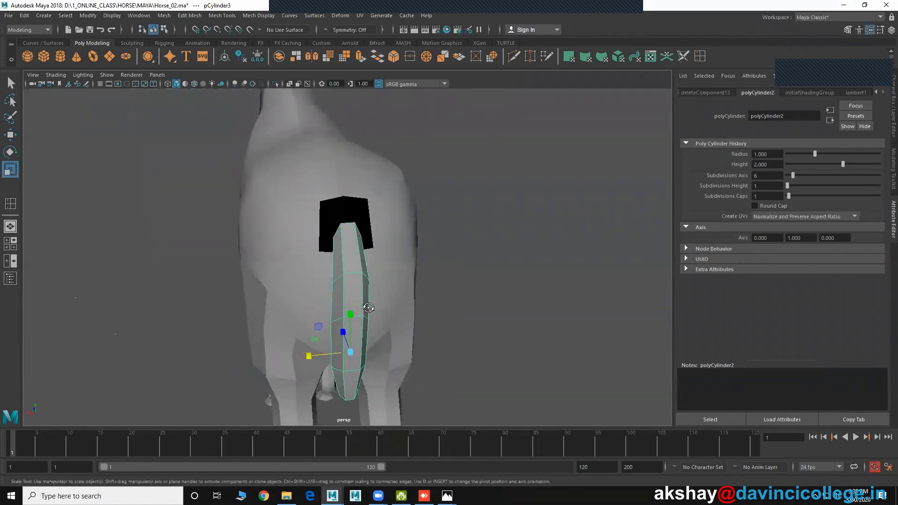
pyautogui.moveTo(369, 307)
pyautogui.keyDown('alt'); pyautogui.mouseDown()
pyautogui.moveTo(402, 281)
pyautogui.moveTo(341, 235)
pyautogui.mouseUp(); pyautogui.keyUp('alt')
pyautogui.scroll(-3, 402, 281)
pyautogui.scroll(2, 365, 262)
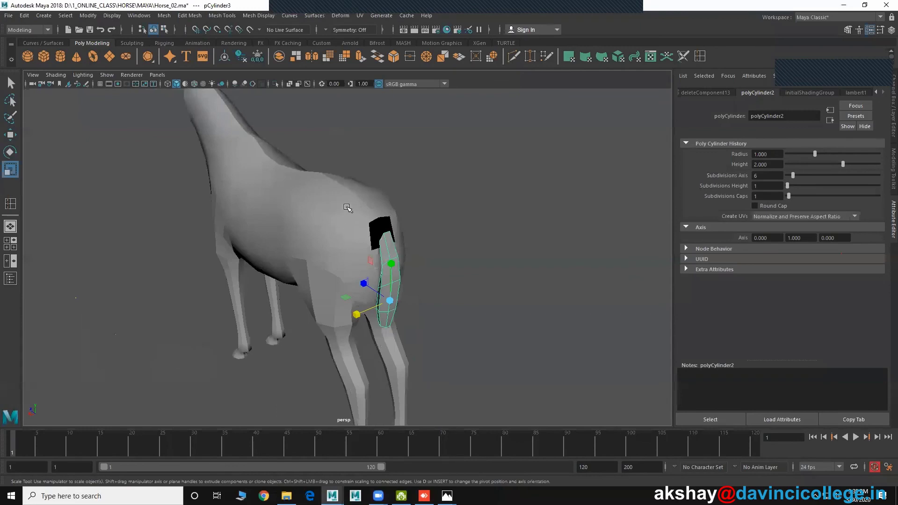
# - Inspect the tail from the rear, select the body, orbit side-on, and return to four views
pyautogui.click(395, 248)
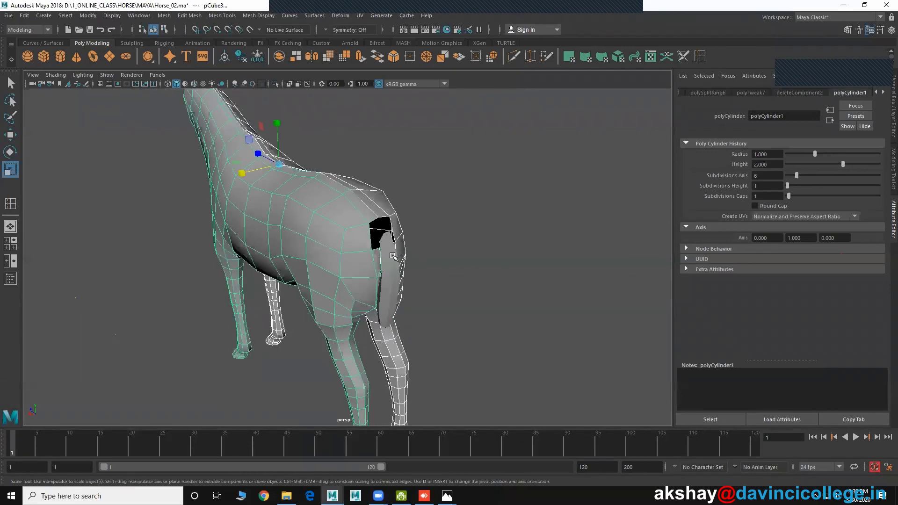
pyautogui.click(395, 265)
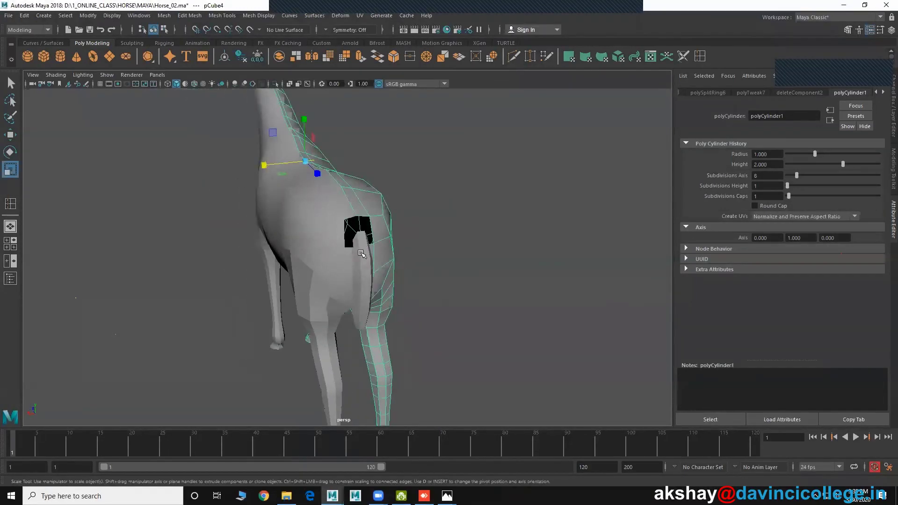
pyautogui.moveTo(370, 209)
pyautogui.keyDown('alt'); pyautogui.mouseDown()
pyautogui.moveTo(391, 265)
pyautogui.moveTo(333, 223)
pyautogui.moveTo(310, 230)
pyautogui.moveTo(395, 244)
pyautogui.moveTo(230, 252)
pyautogui.moveTo(314, 270)
pyautogui.mouseUp(); pyautogui.keyUp('alt')
pyautogui.scroll(2, 392, 265)
pyautogui.click(310, 230)
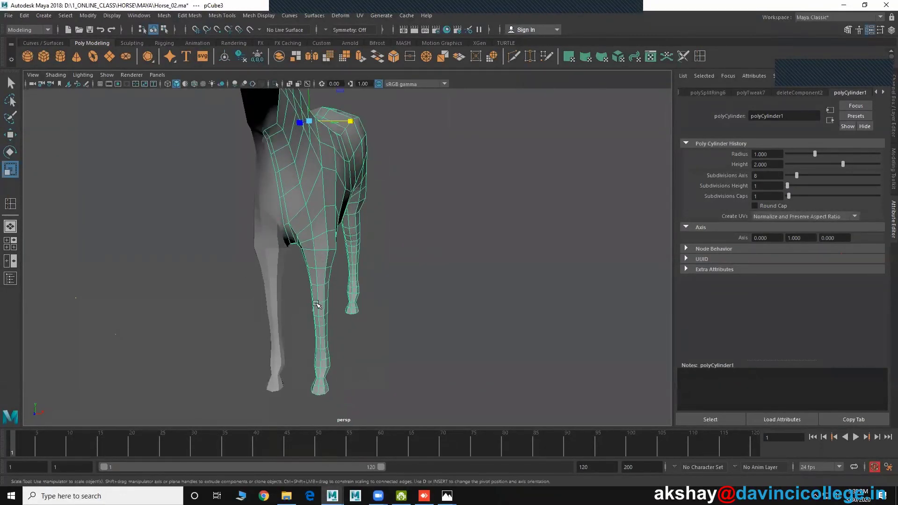
pyautogui.keyDown('alt'); pyautogui.moveTo(330, 213); pyautogui.dragTo(471, 270); pyautogui.keyUp('alt')
pyautogui.press('space')
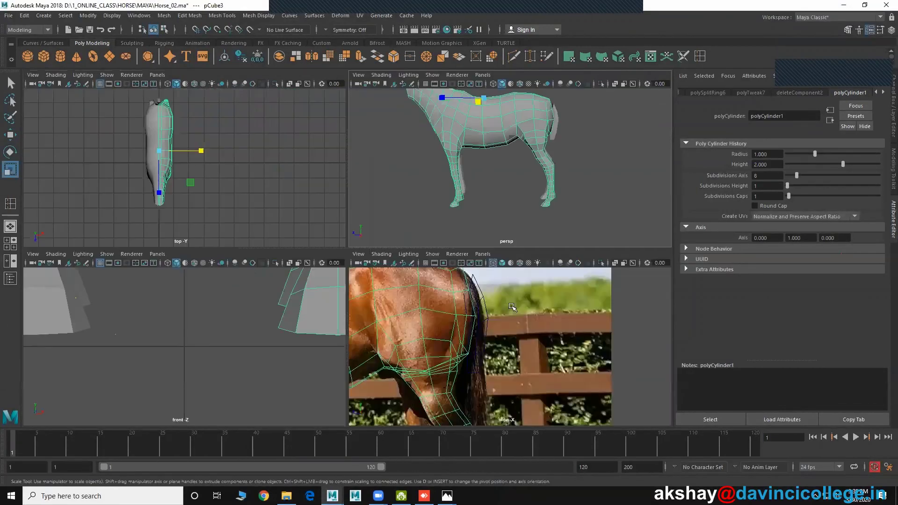